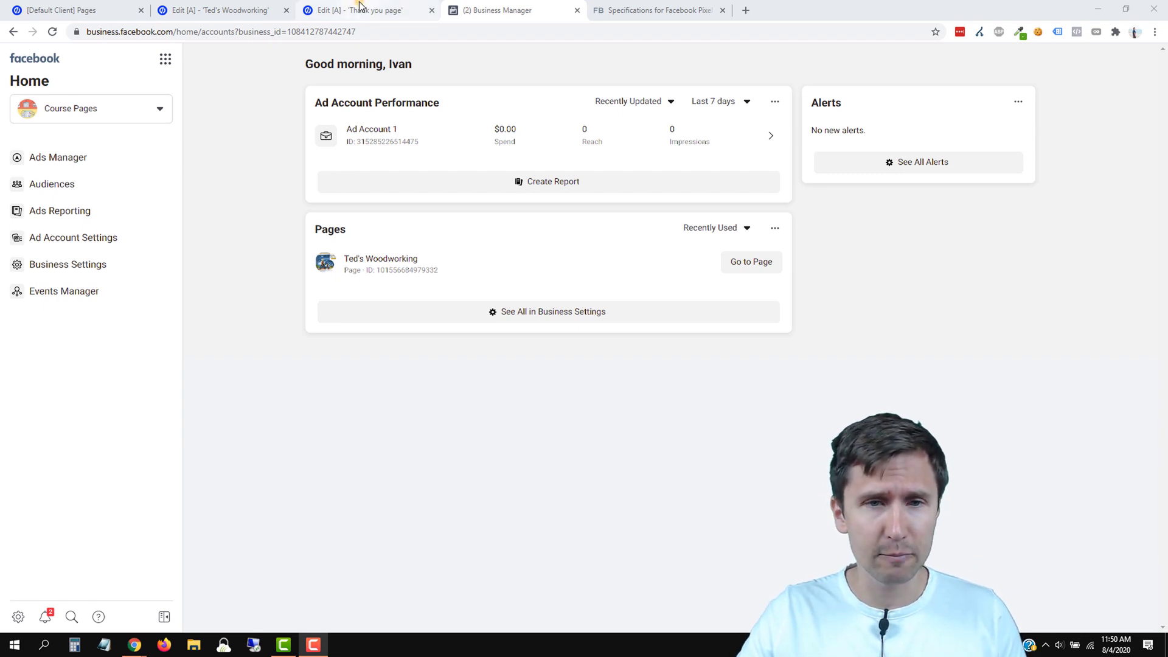
{"action": "left_click", "coordinate": [359, 9]}
{"action": "left_click", "coordinate": [227, 10]}
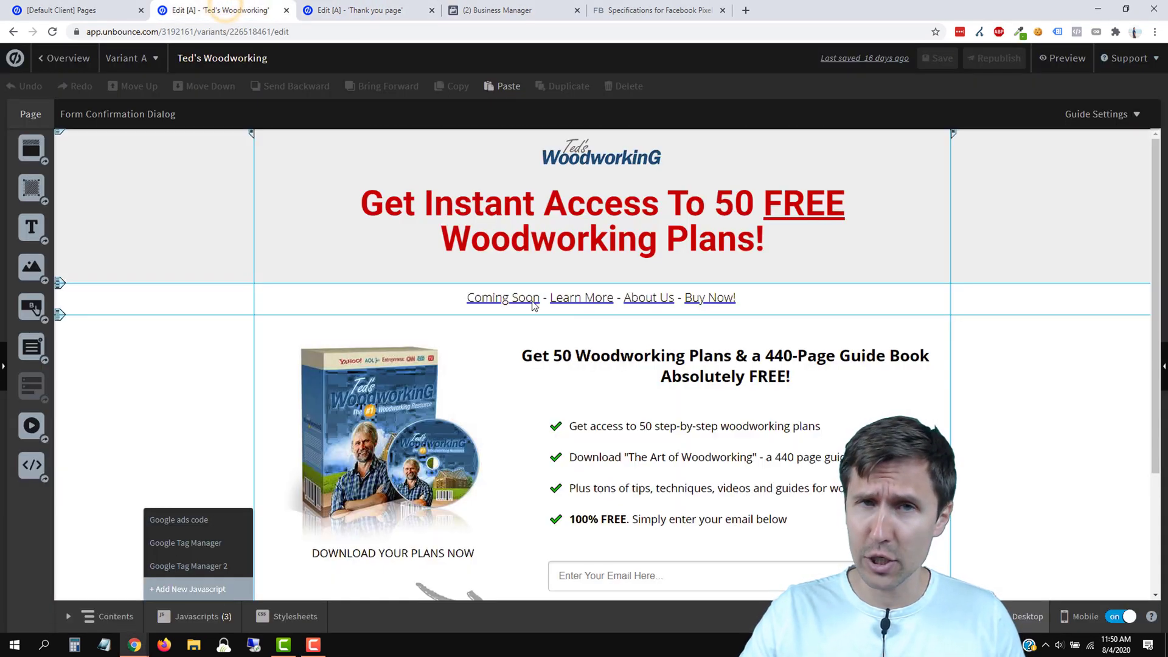
{"action": "left_click", "coordinate": [157, 383]}
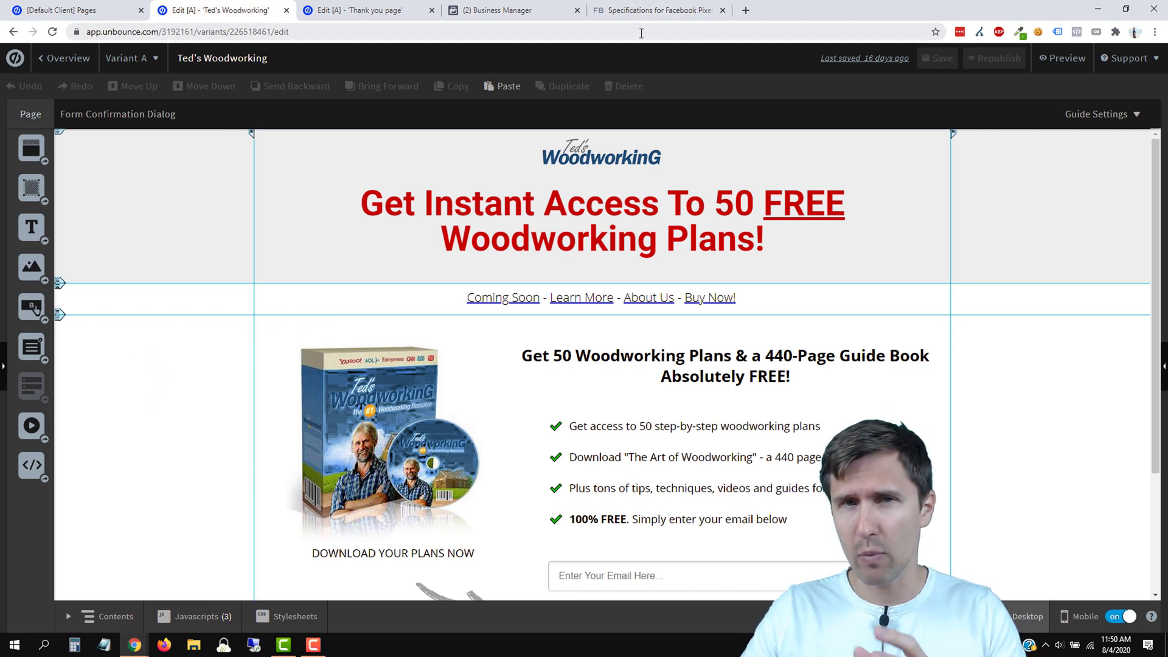
Step: In the Facebook Events Manager, connect a new Web data source with Facebook Pixel as the connection method
{"action": "left_click", "coordinate": [516, 12]}
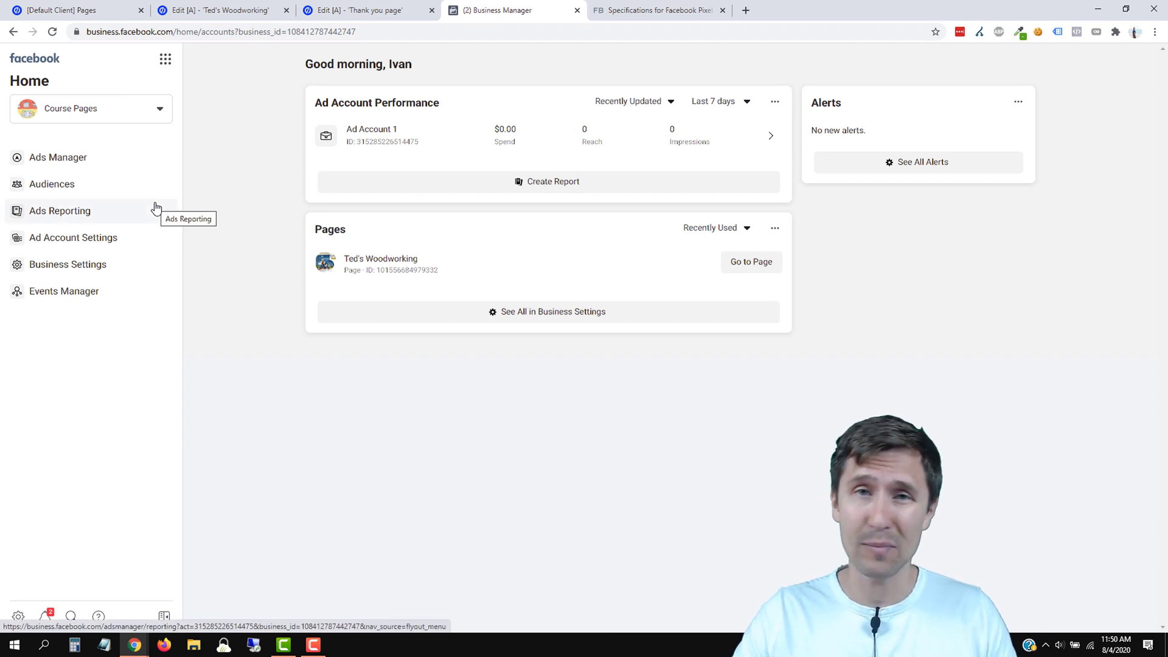
{"action": "left_click", "coordinate": [89, 295]}
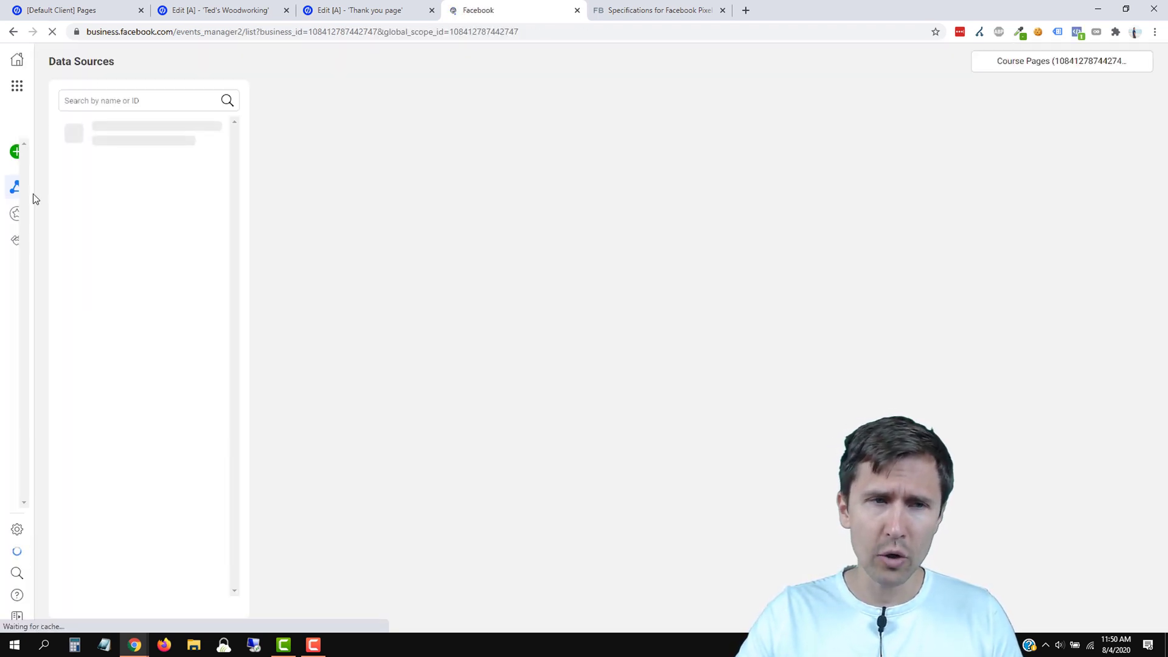
{"action": "mouse_move", "coordinate": [33, 193]}
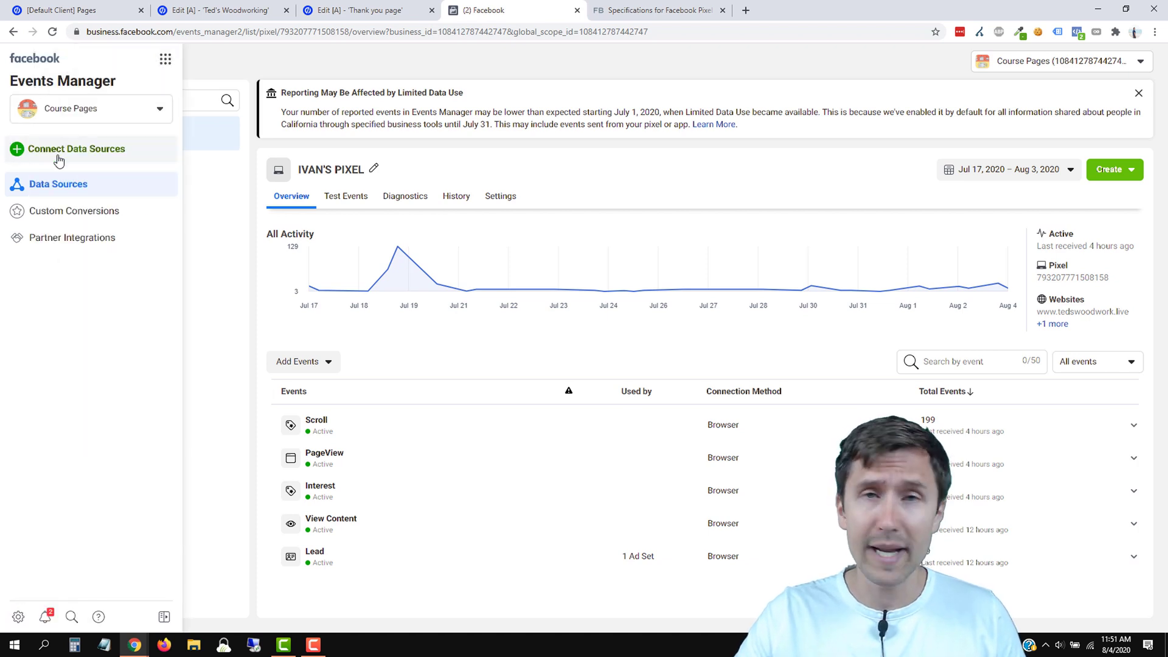
{"action": "left_click", "coordinate": [58, 159]}
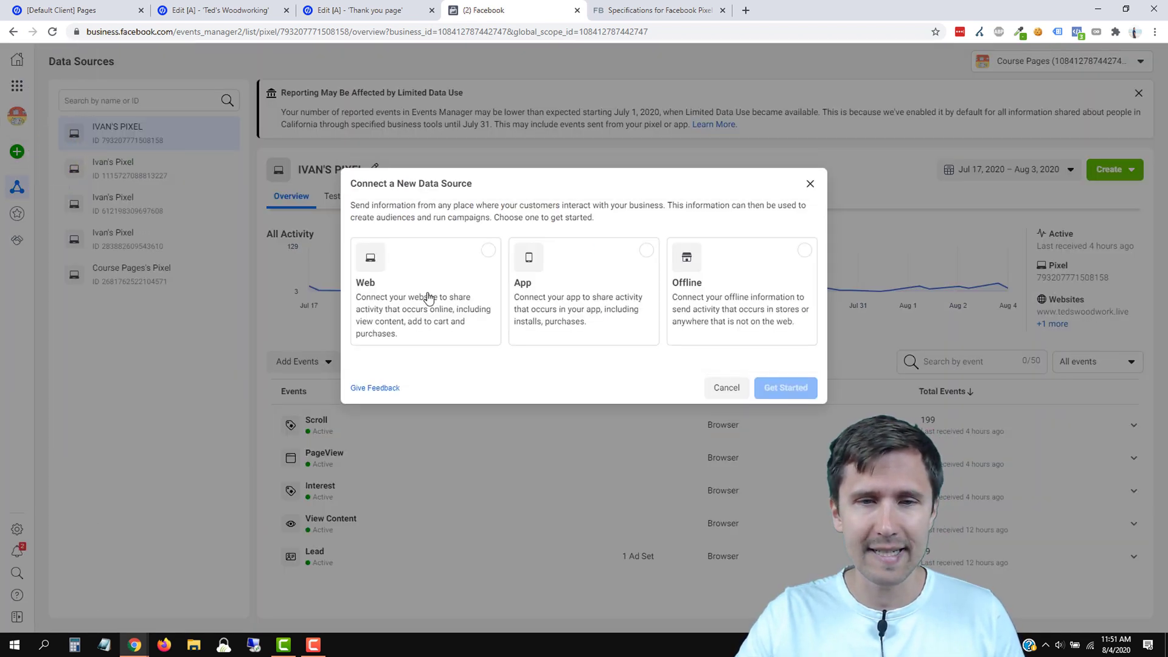
{"action": "left_click", "coordinate": [407, 284]}
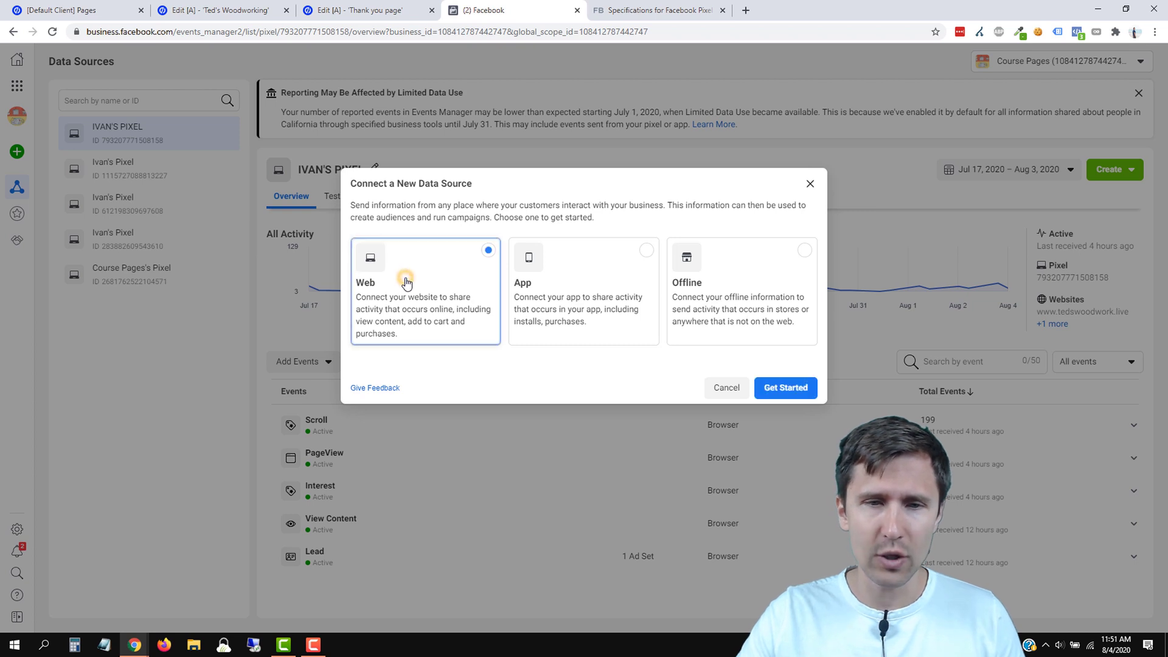
{"action": "left_click", "coordinate": [789, 387]}
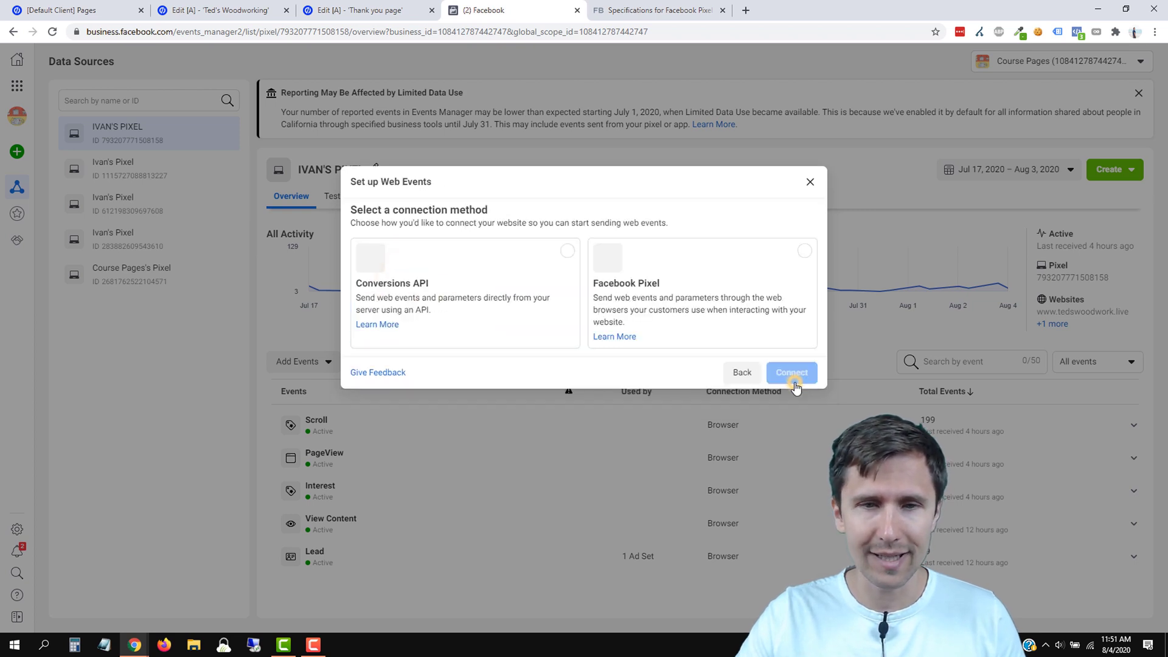
{"action": "left_click", "coordinate": [687, 302]}
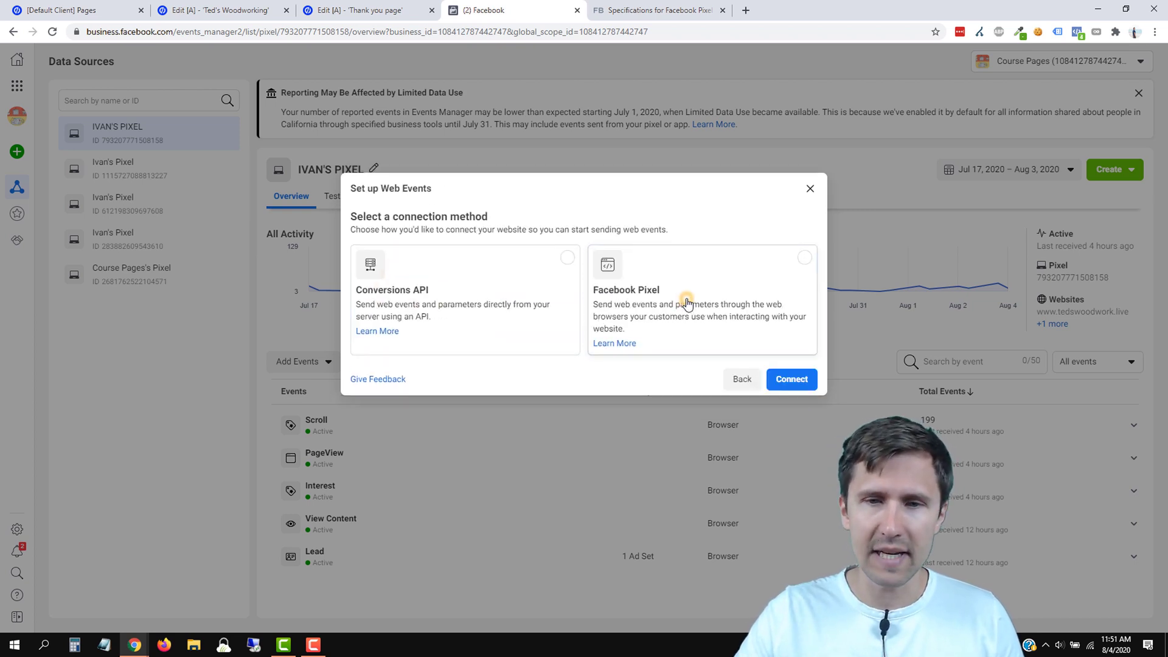
{"action": "left_click", "coordinate": [791, 372]}
Step: Create the pixel with the name YouTube Pixel and close the installation method dialog
{"action": "left_click", "coordinate": [395, 291]}
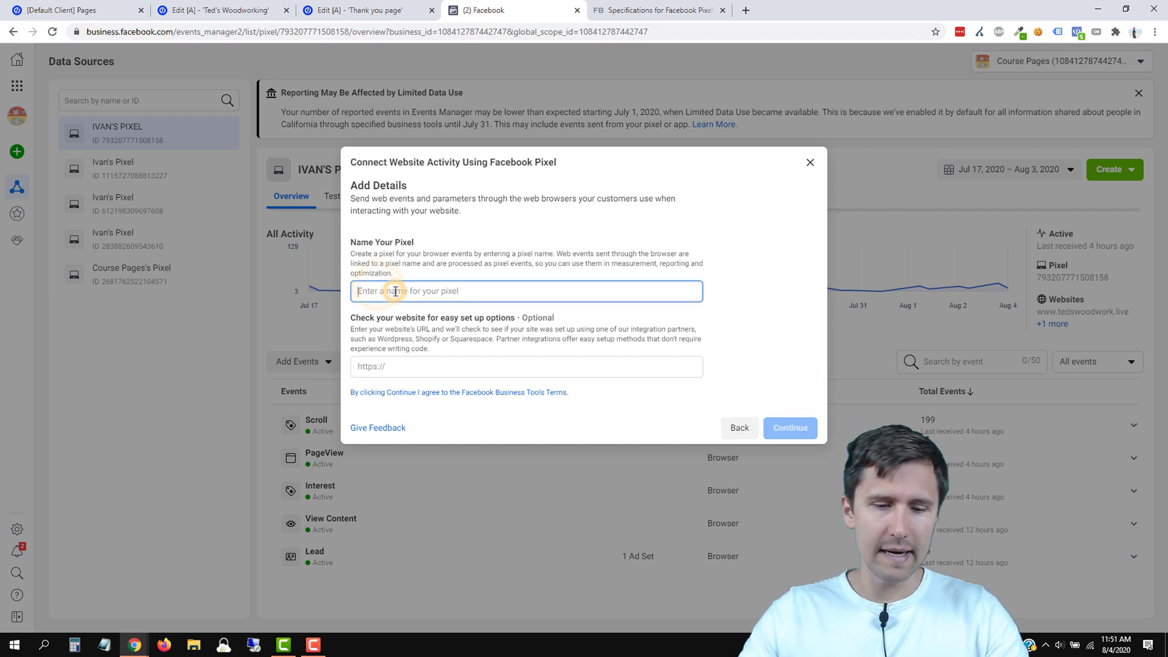
{"action": "type", "text": "YO"}
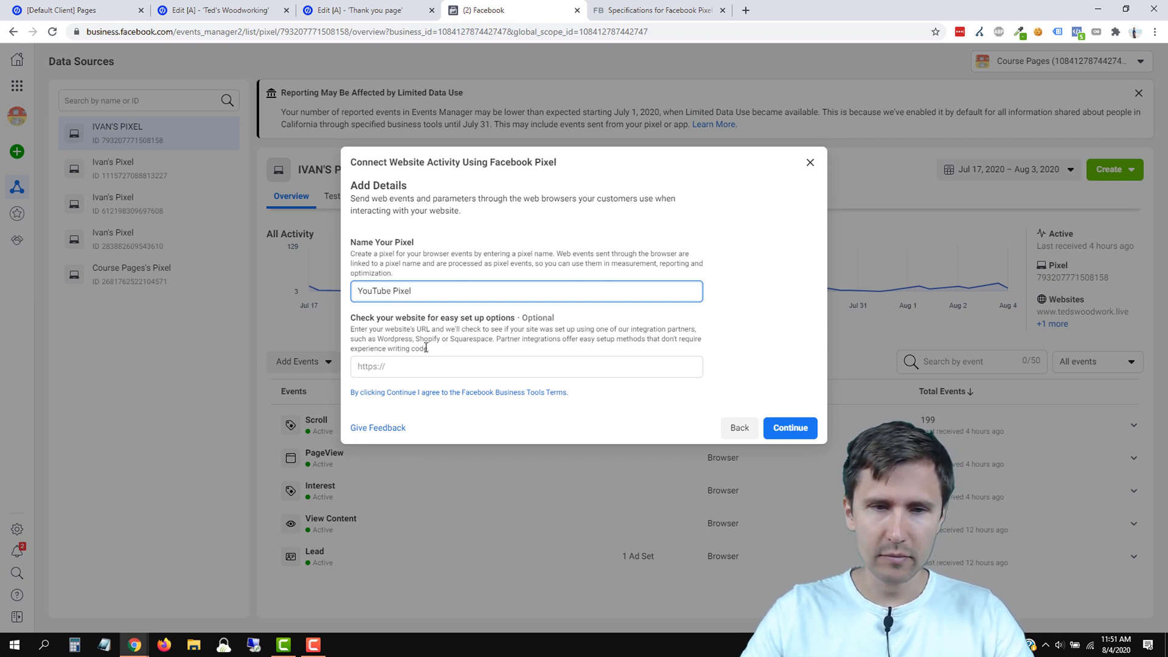
{"action": "left_click", "coordinate": [794, 427]}
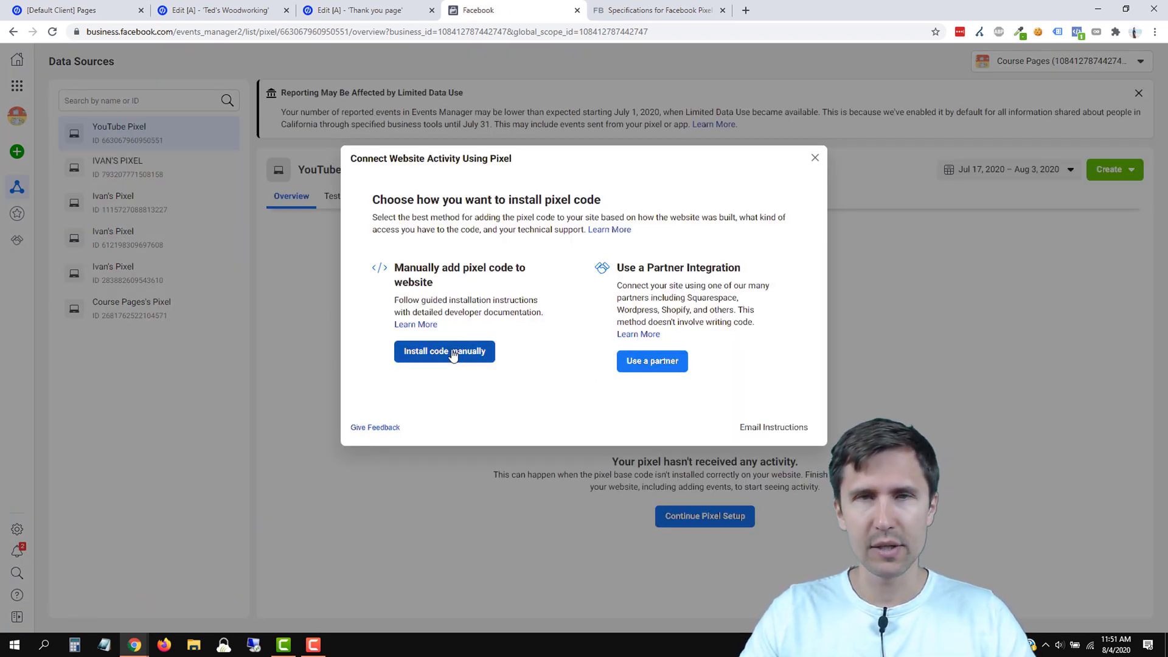
{"action": "left_click", "coordinate": [820, 161]}
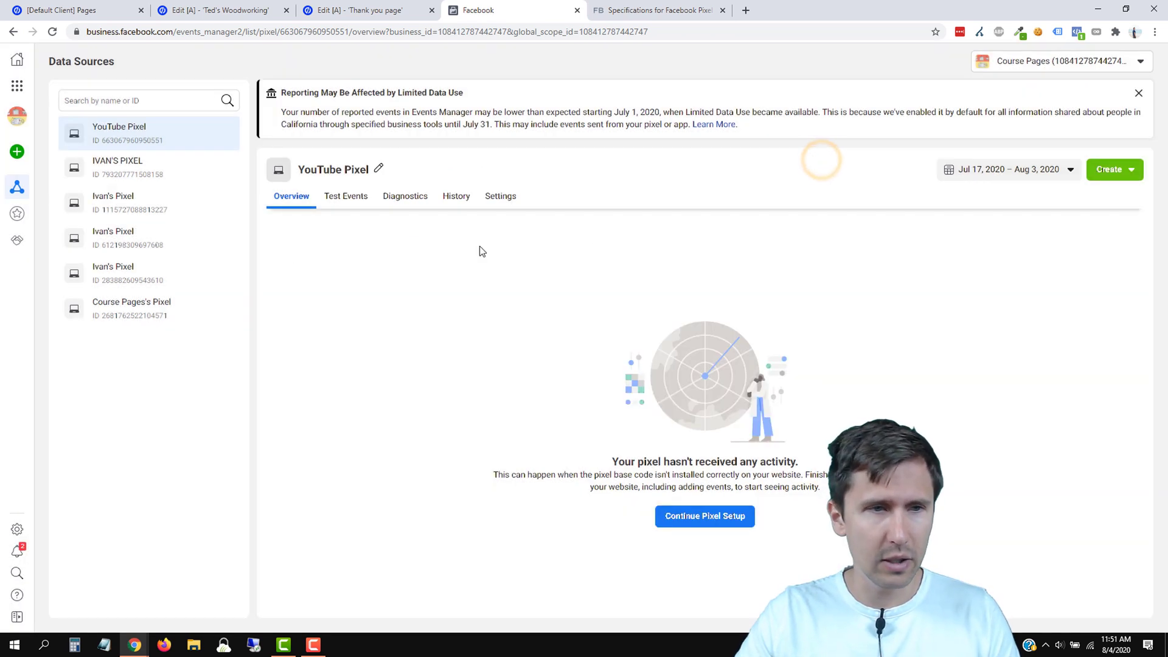
Step: Open YouTube Pixel among the pixel data sources in the business settings
{"action": "left_click", "coordinate": [18, 530]}
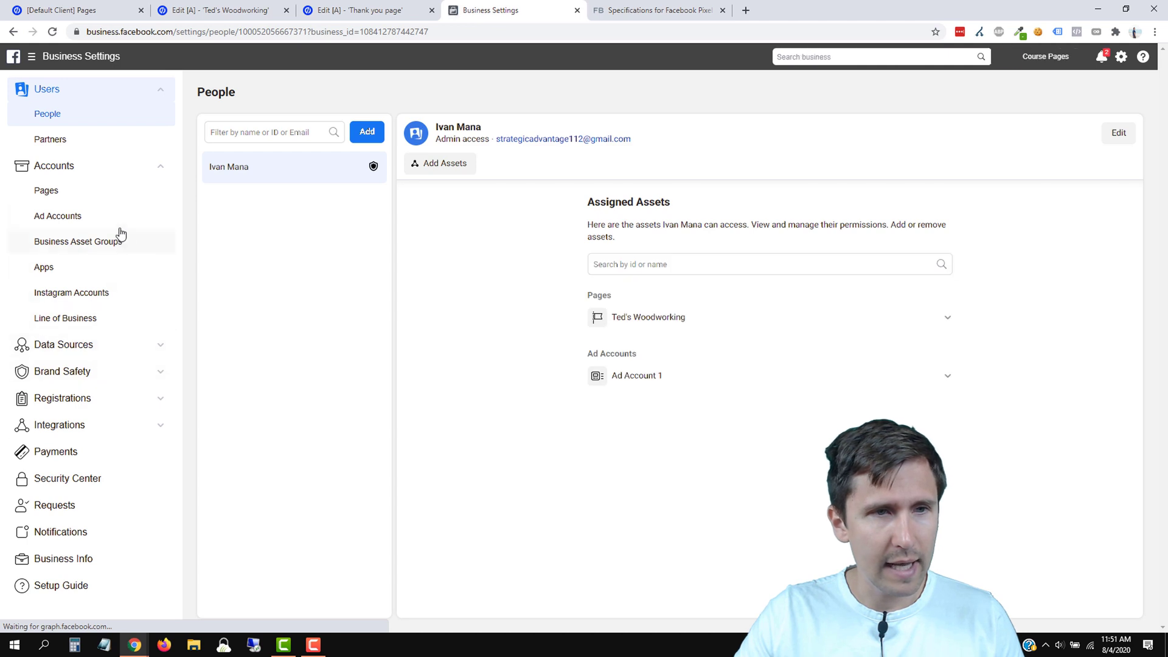
{"action": "left_click", "coordinate": [76, 351]}
{"action": "left_click", "coordinate": [72, 397]}
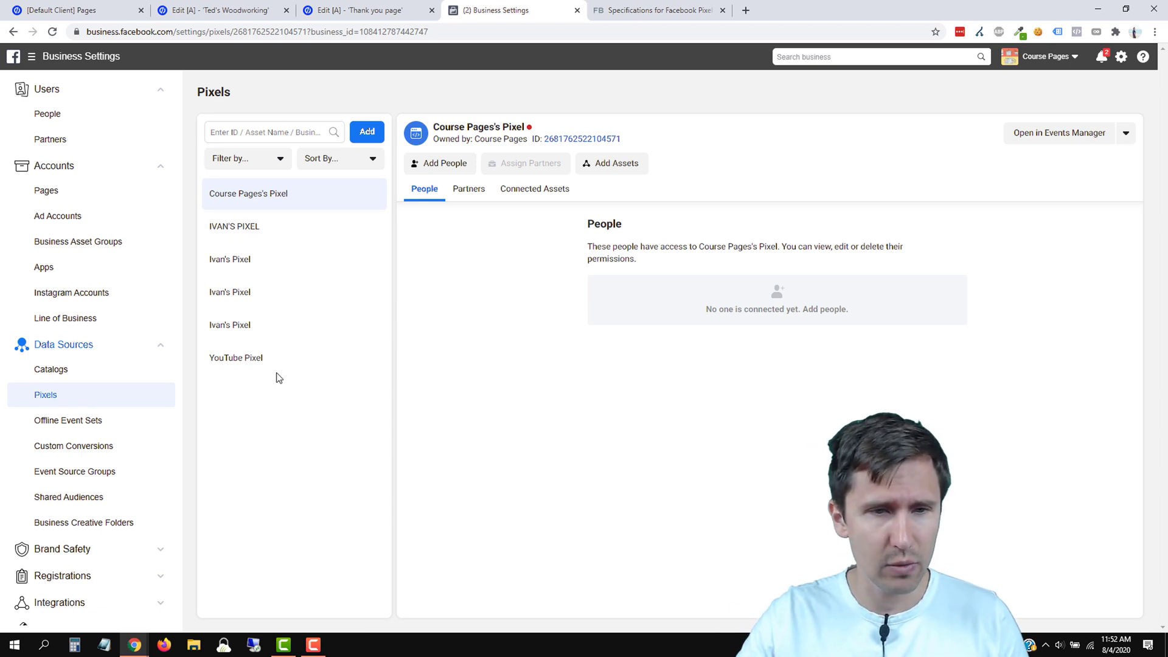
{"action": "left_click", "coordinate": [250, 365]}
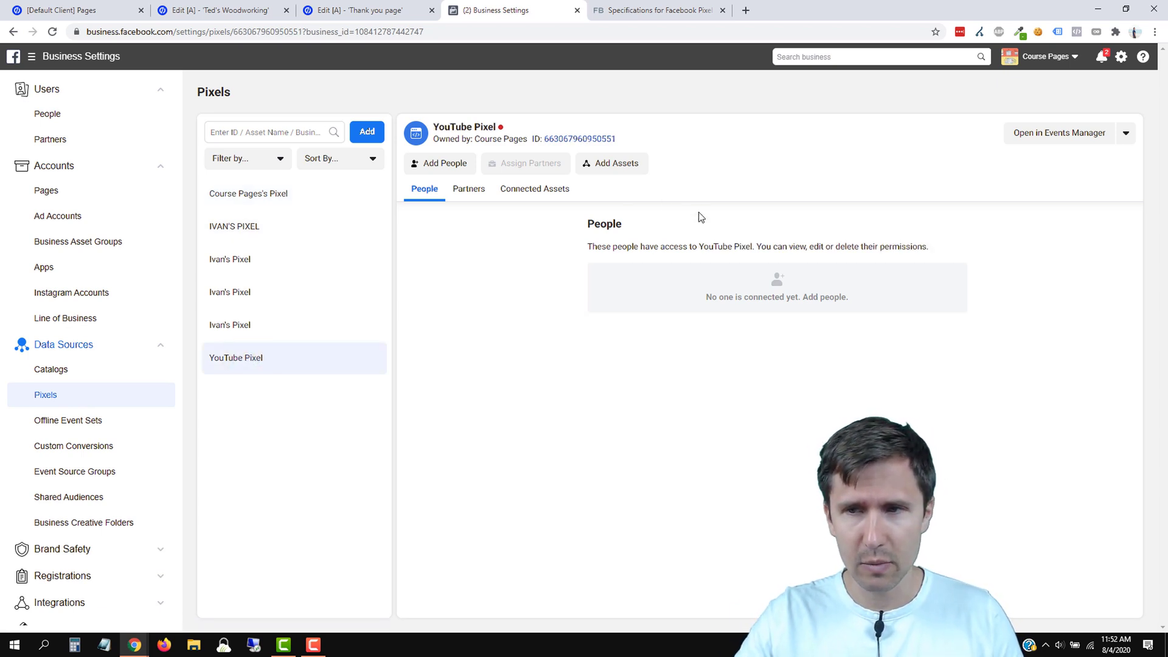
Step: Assign the listed person to YouTube Pixel with Manage Pixel admin access
{"action": "left_click", "coordinate": [447, 169]}
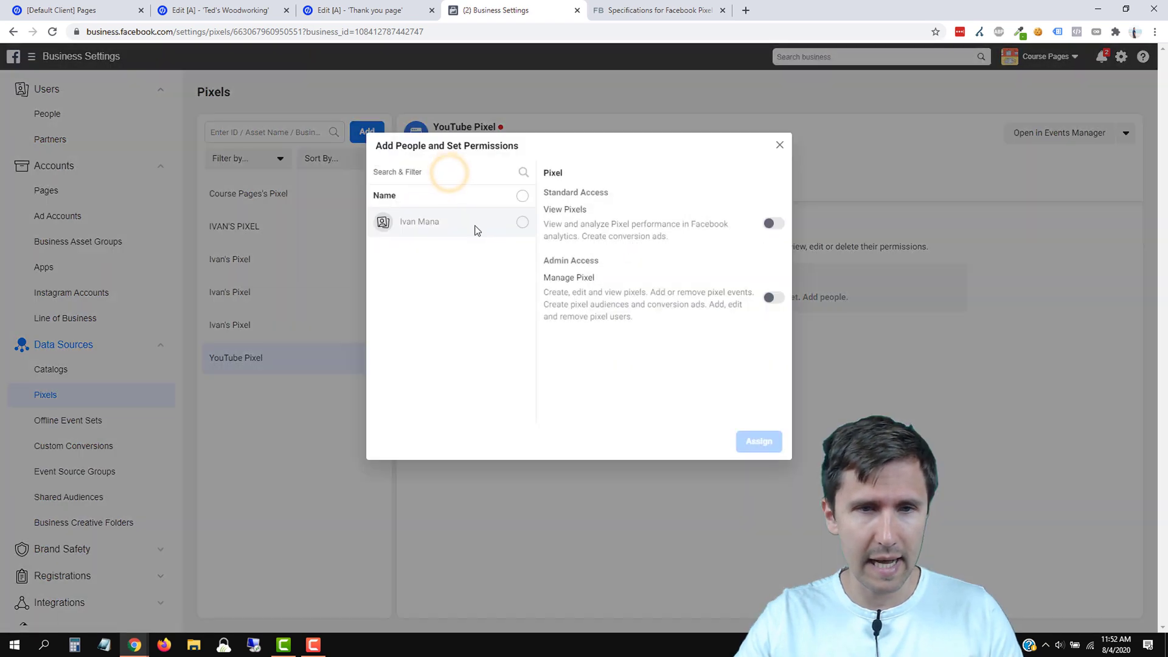
{"action": "left_click", "coordinate": [460, 225]}
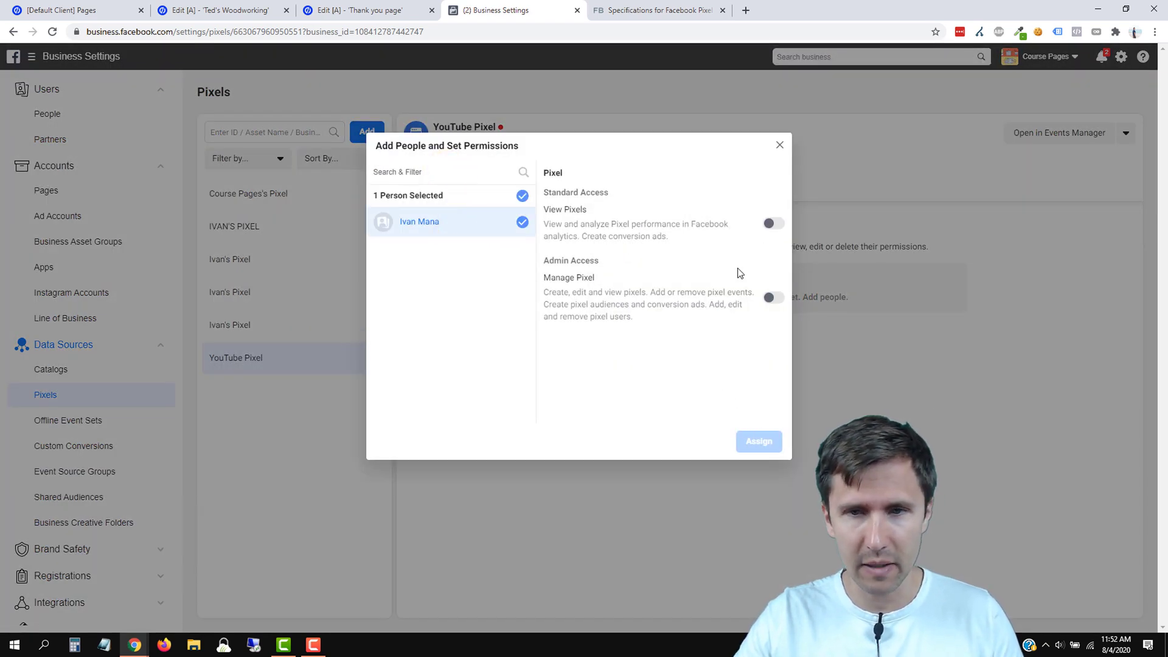
{"action": "left_click", "coordinate": [772, 299]}
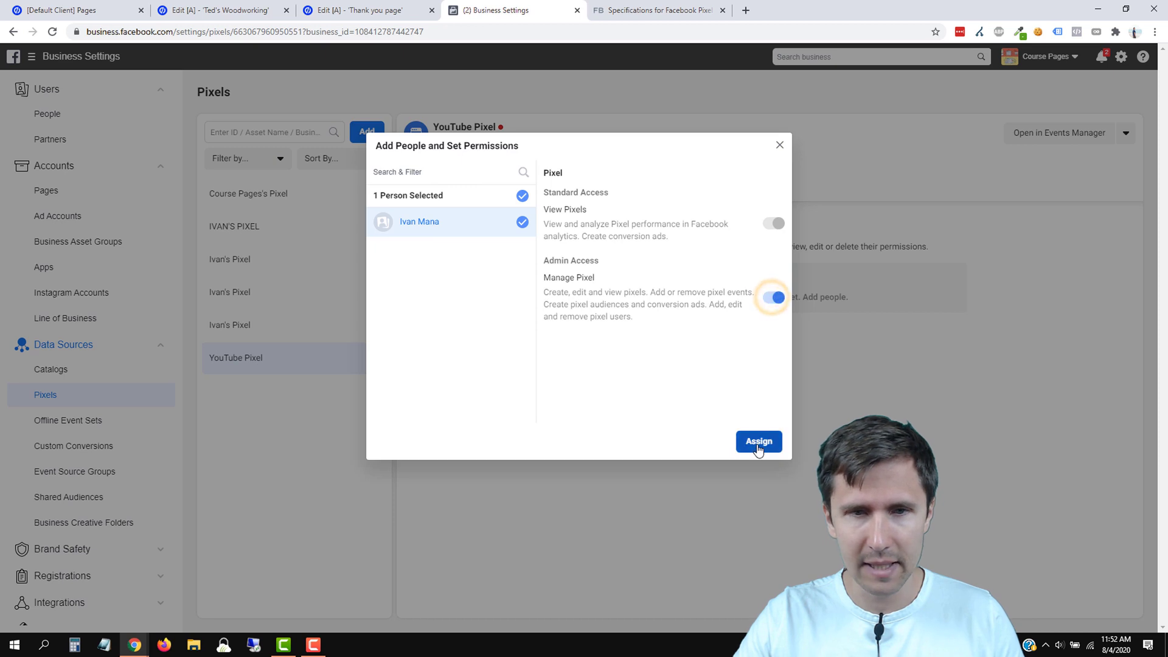
{"action": "left_click", "coordinate": [758, 441]}
{"action": "left_click", "coordinate": [674, 276]}
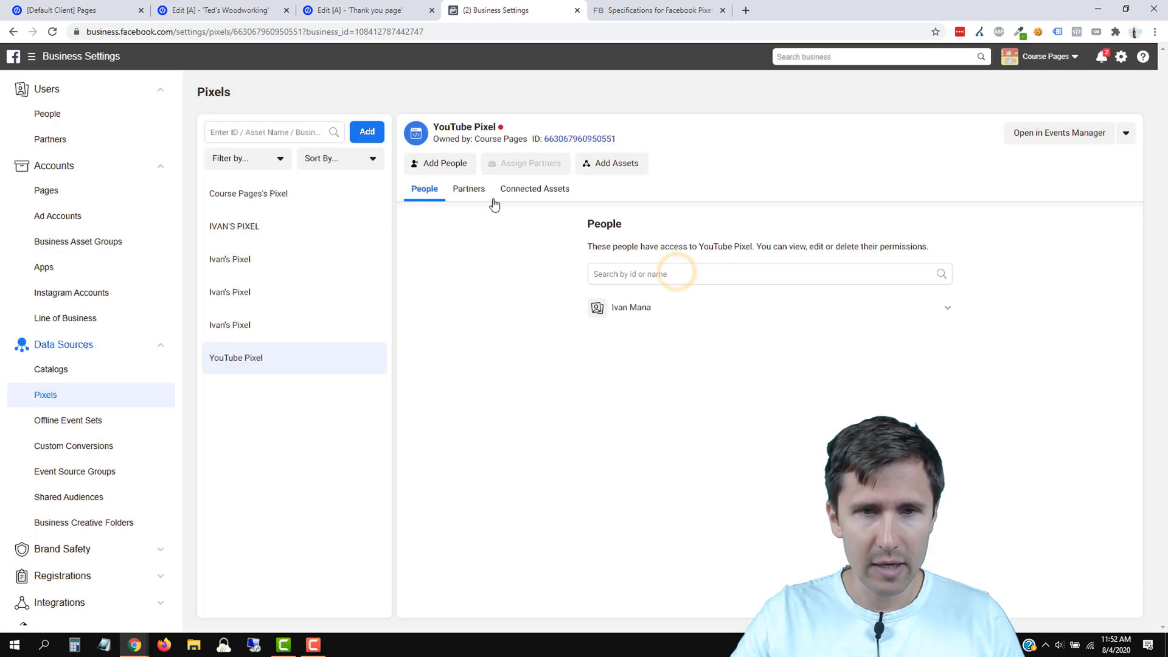
Step: Add Ad Account 1 to YouTube Pixel as a connected asset
{"action": "left_click", "coordinate": [512, 199]}
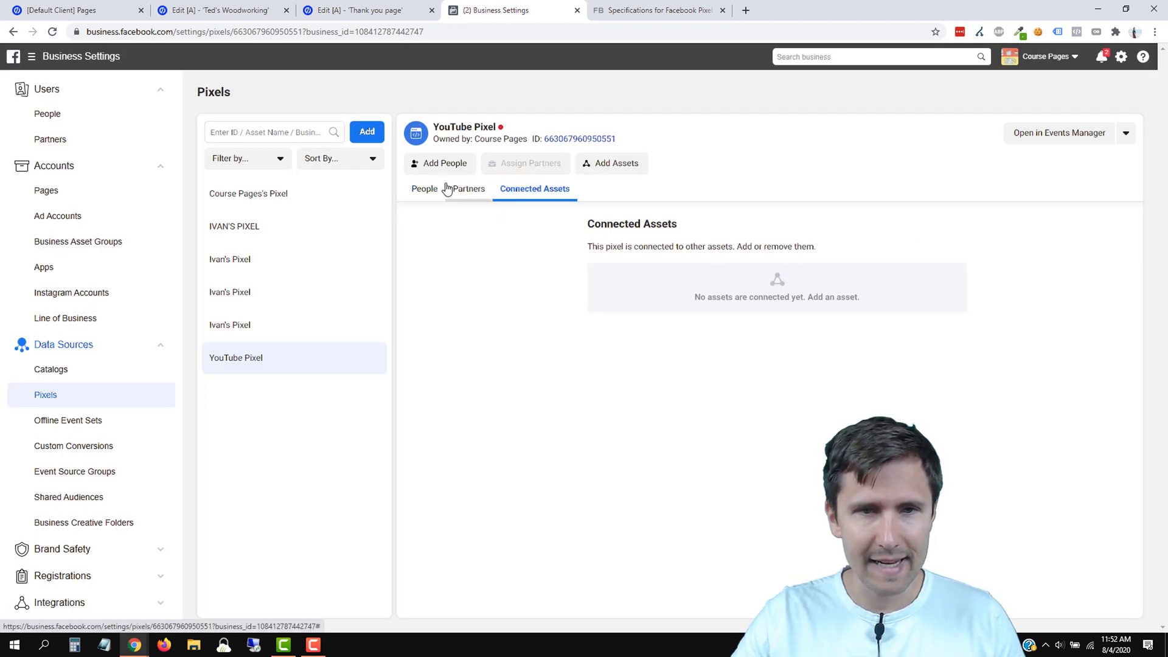
{"action": "left_click", "coordinate": [599, 165]}
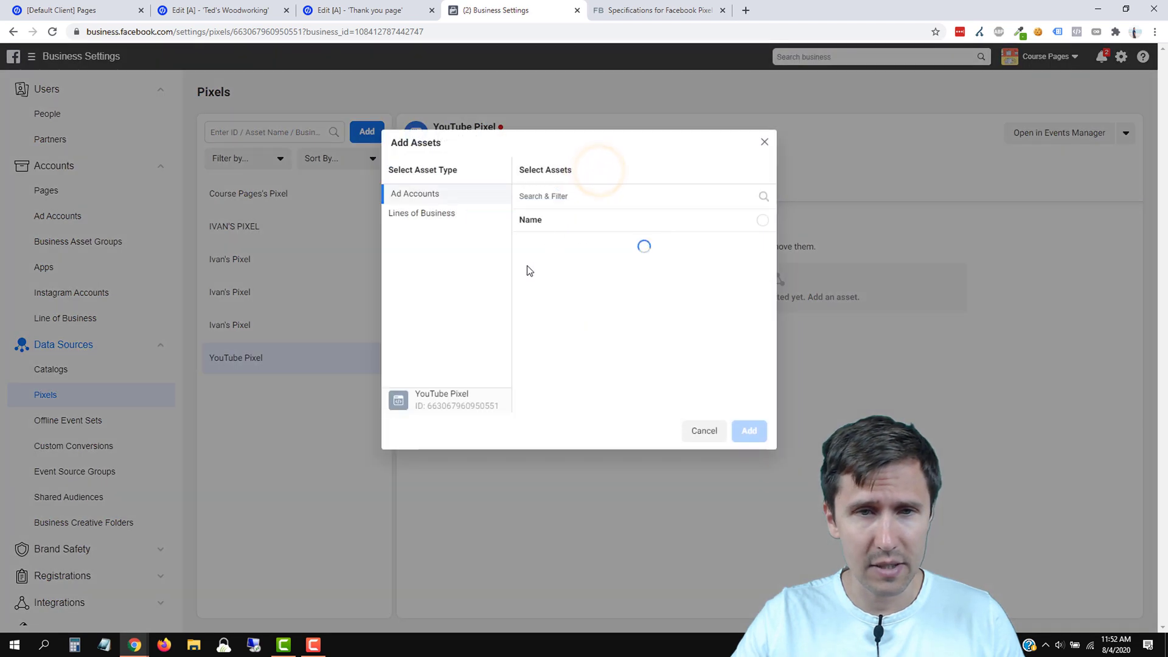
{"action": "left_click", "coordinate": [588, 248]}
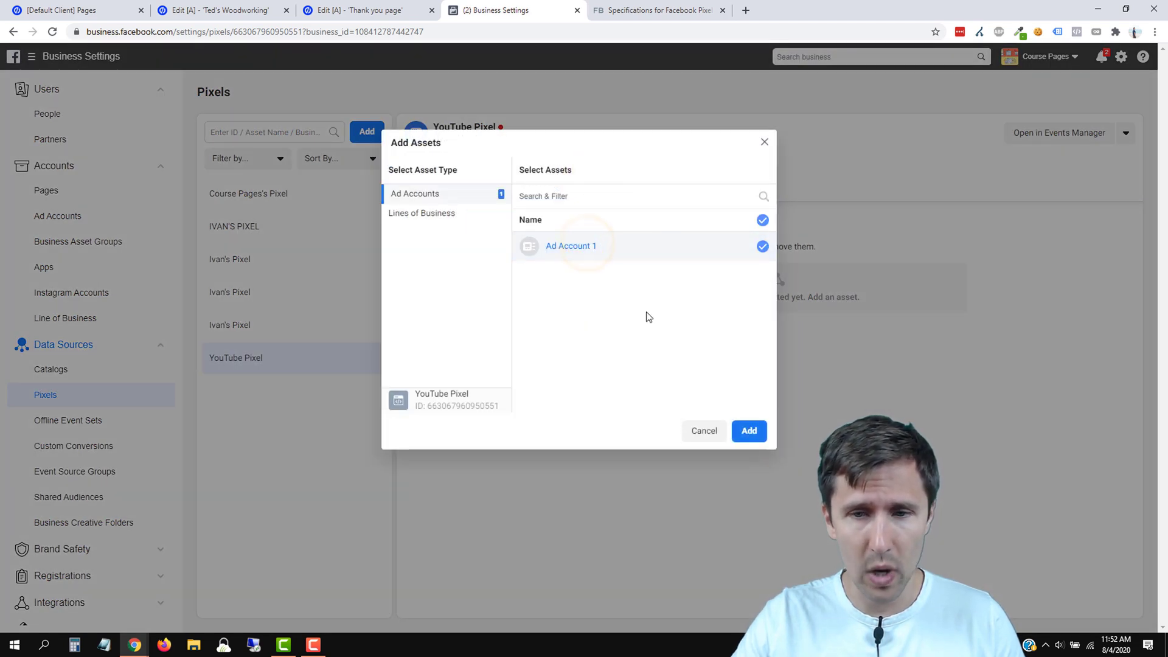
{"action": "left_click", "coordinate": [751, 431]}
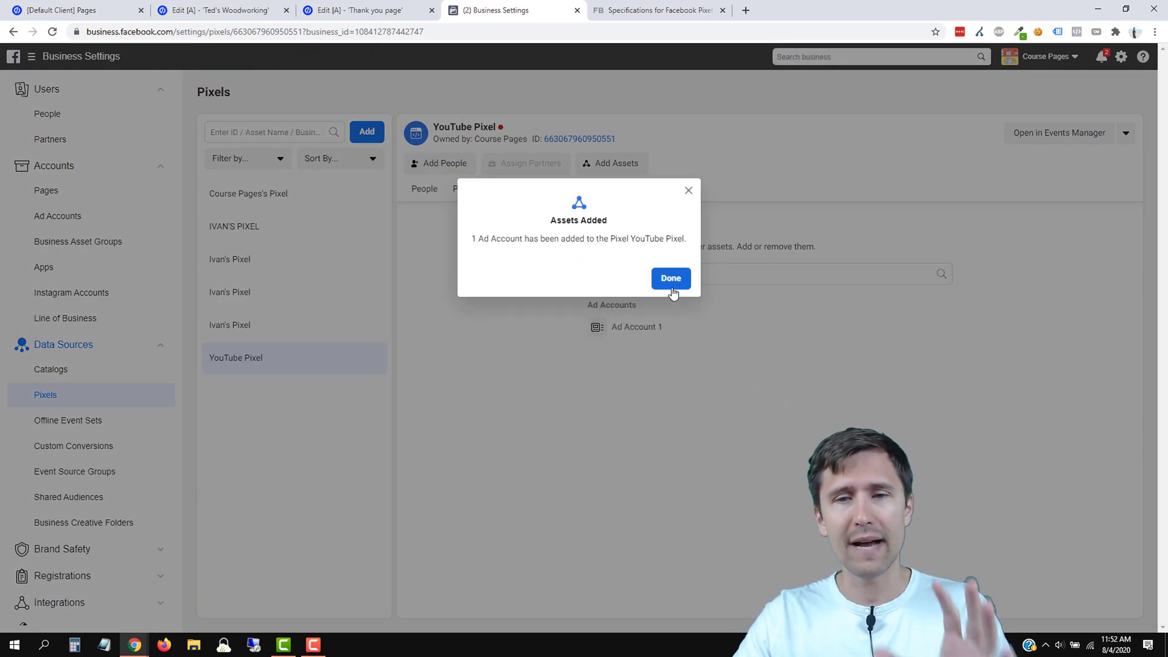
{"action": "left_click", "coordinate": [671, 279]}
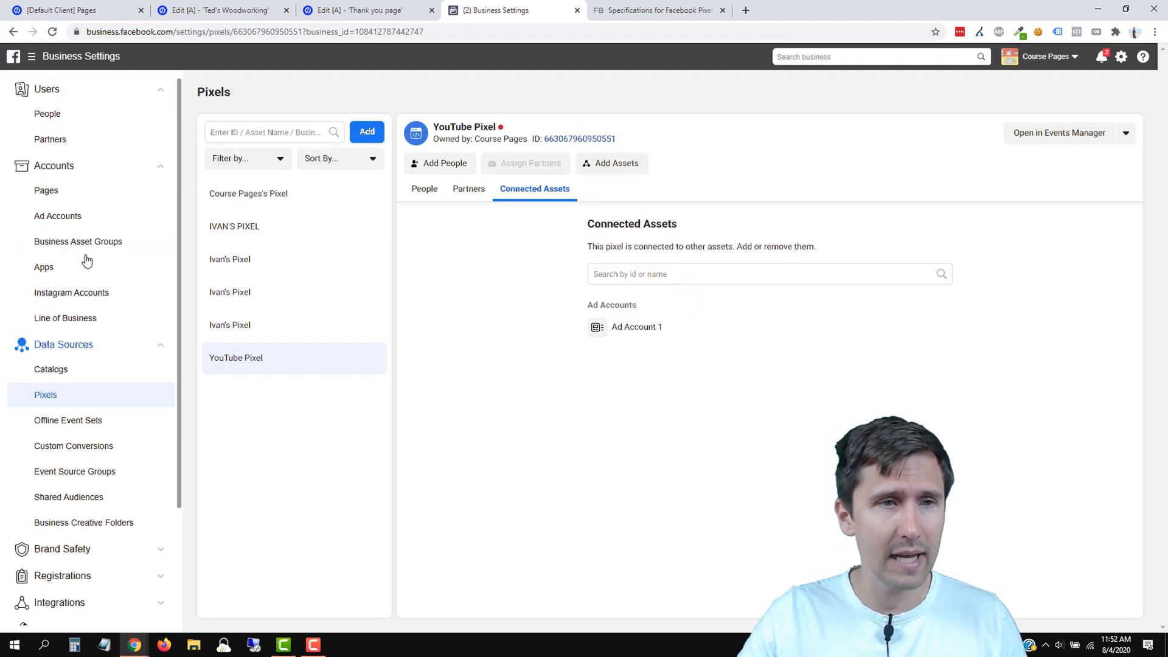
Step: Return to Events Manager and open YouTube Pixel in the data sources
{"action": "left_click", "coordinate": [53, 61]}
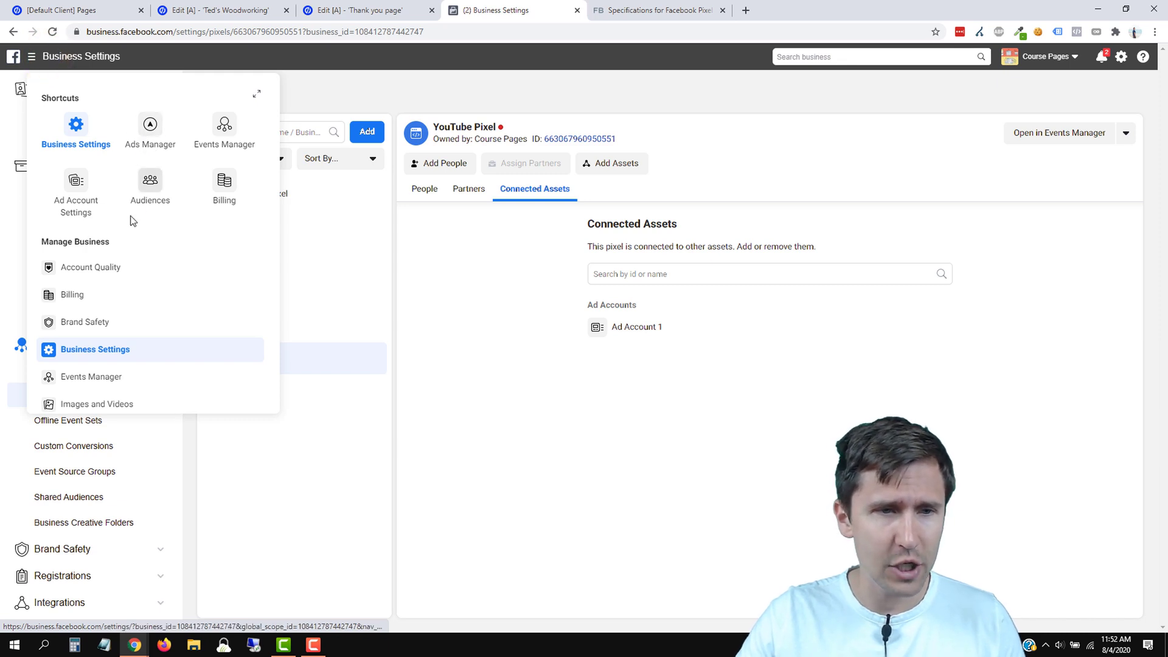
{"action": "scroll", "coordinate": [152, 335], "scroll_direction": "down", "scroll_amount": 1}
{"action": "left_click", "coordinate": [109, 315]}
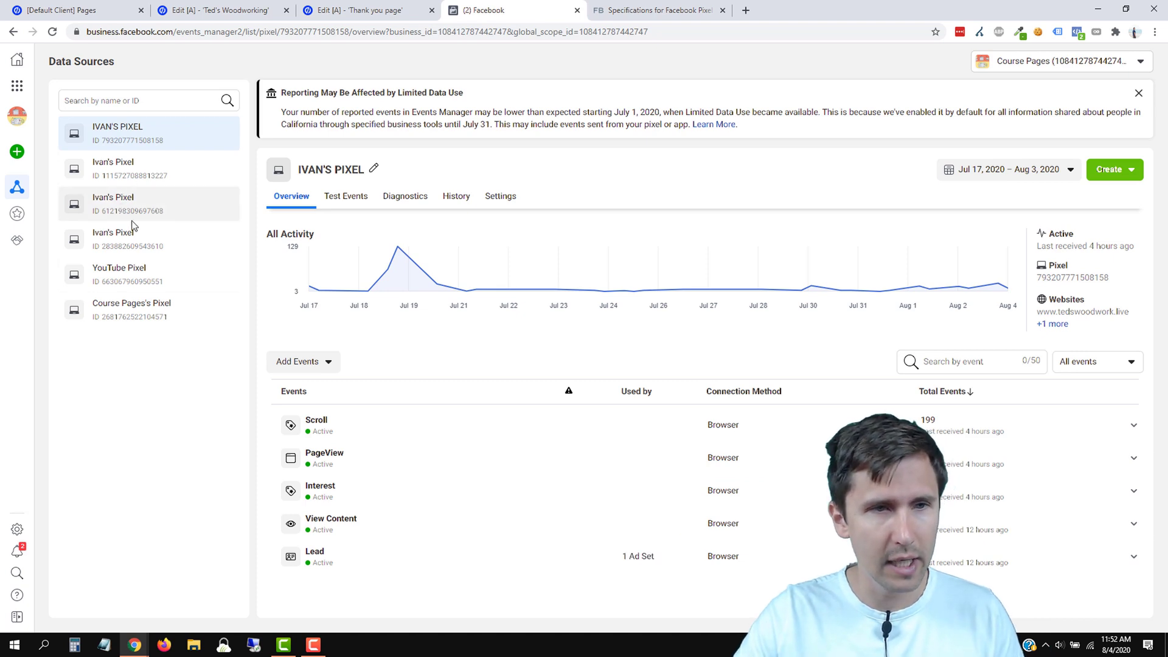
{"action": "left_click", "coordinate": [120, 277]}
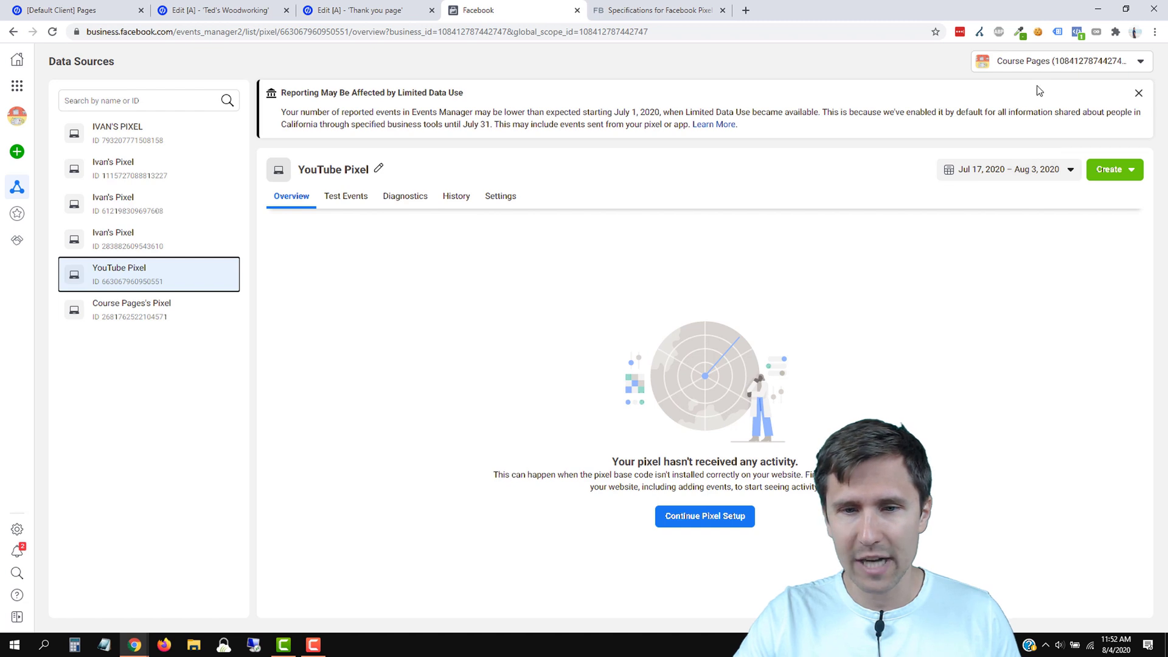
Step: Continue the pixel setup with manual code installation and copy the pixel's base code
{"action": "left_click", "coordinate": [1125, 176]}
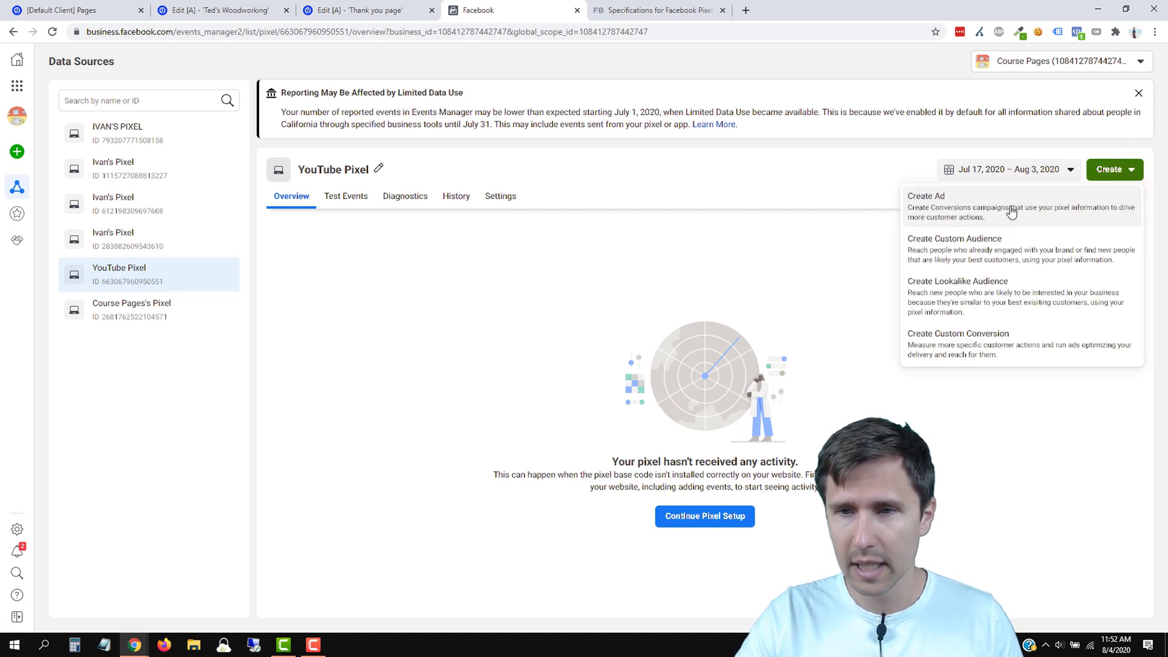
{"action": "left_click", "coordinate": [692, 522]}
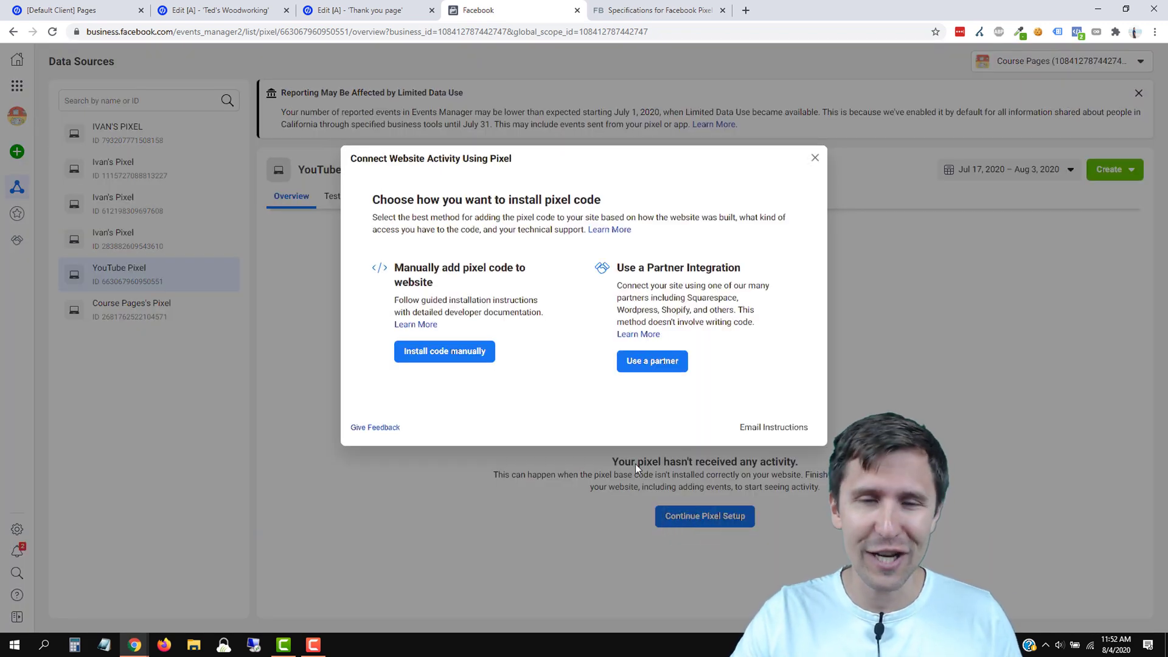
{"action": "left_click", "coordinate": [453, 353]}
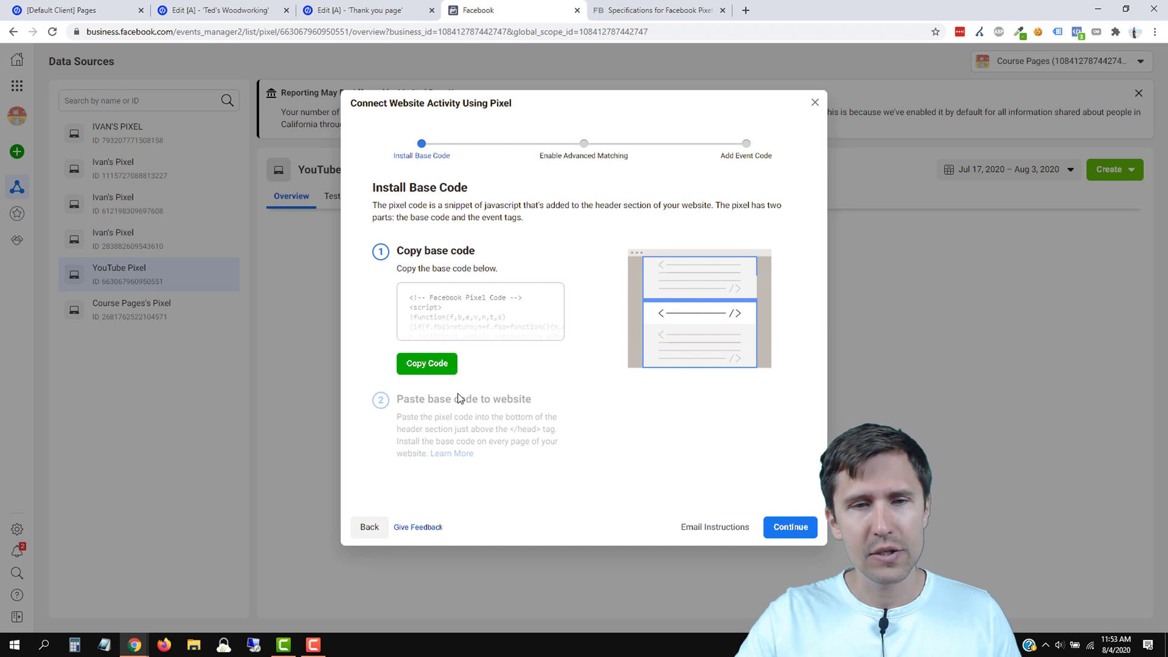
{"action": "left_click", "coordinate": [449, 365]}
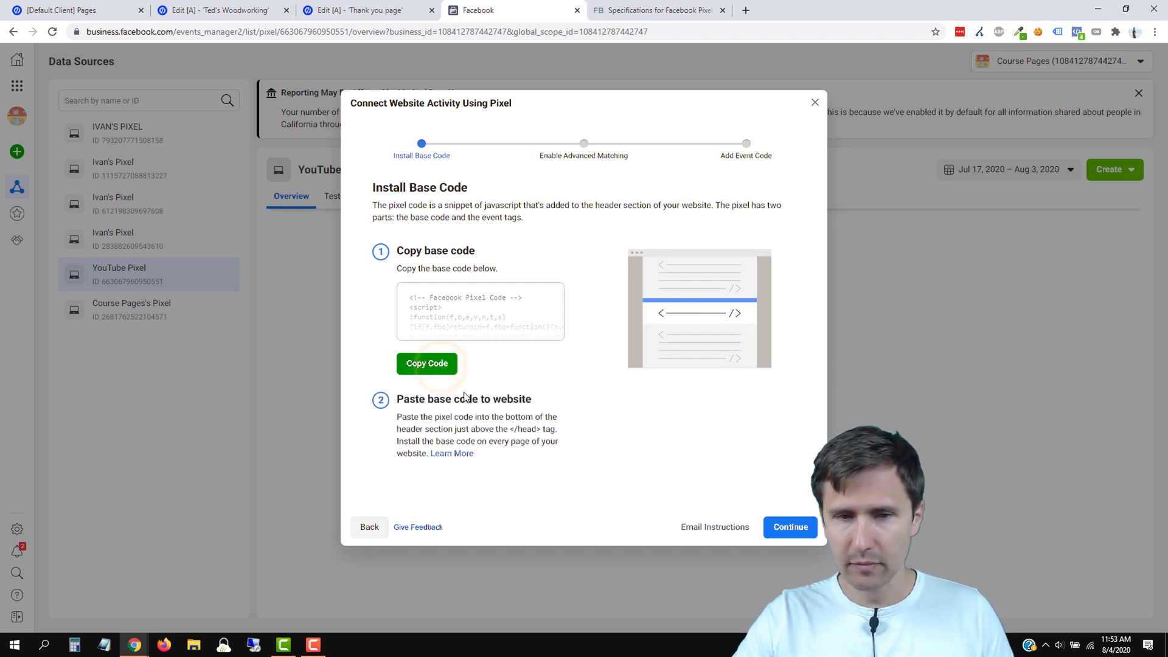
{"action": "left_click_drag", "start_coordinate": [508, 429], "coordinate": [539, 432]}
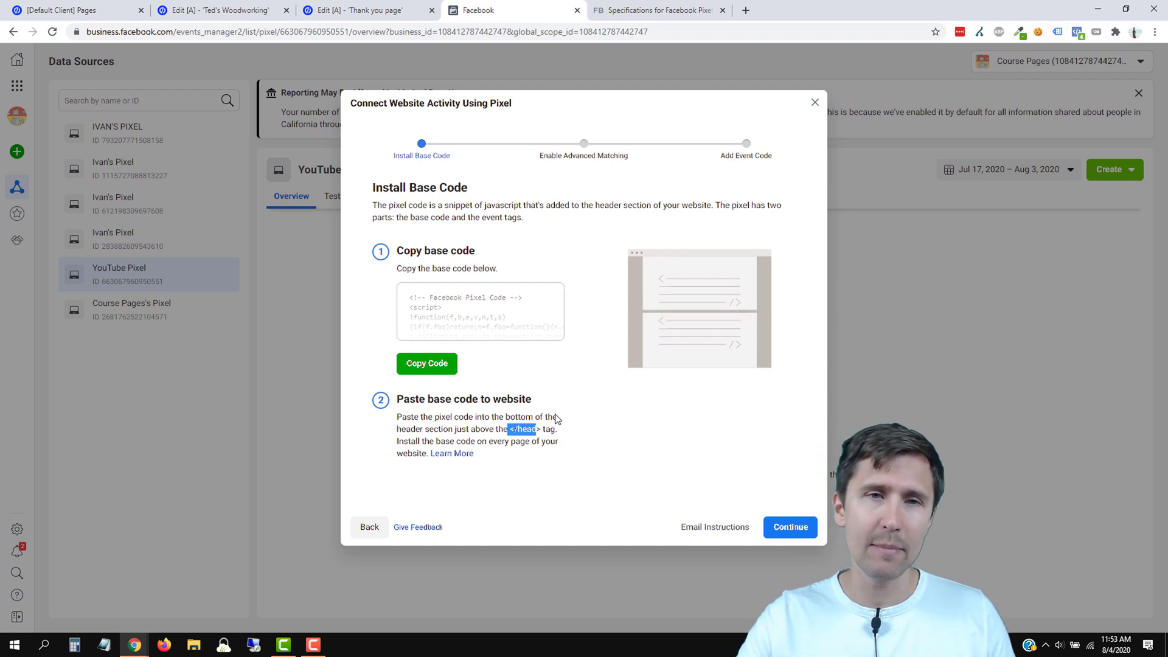
Step: Add a new script to the Ted's Woodworking page in Unbounce with Head placement and paste the pixel base code into it
{"action": "left_click", "coordinate": [220, 7]}
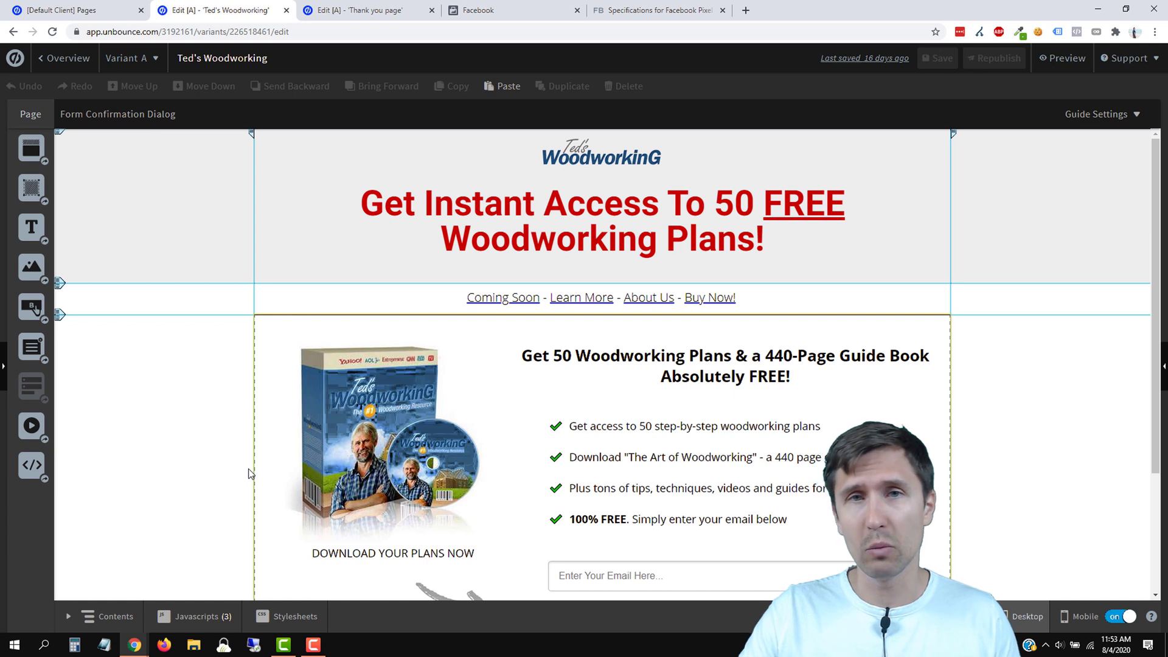
{"action": "left_click", "coordinate": [194, 615]}
{"action": "left_click", "coordinate": [194, 593]}
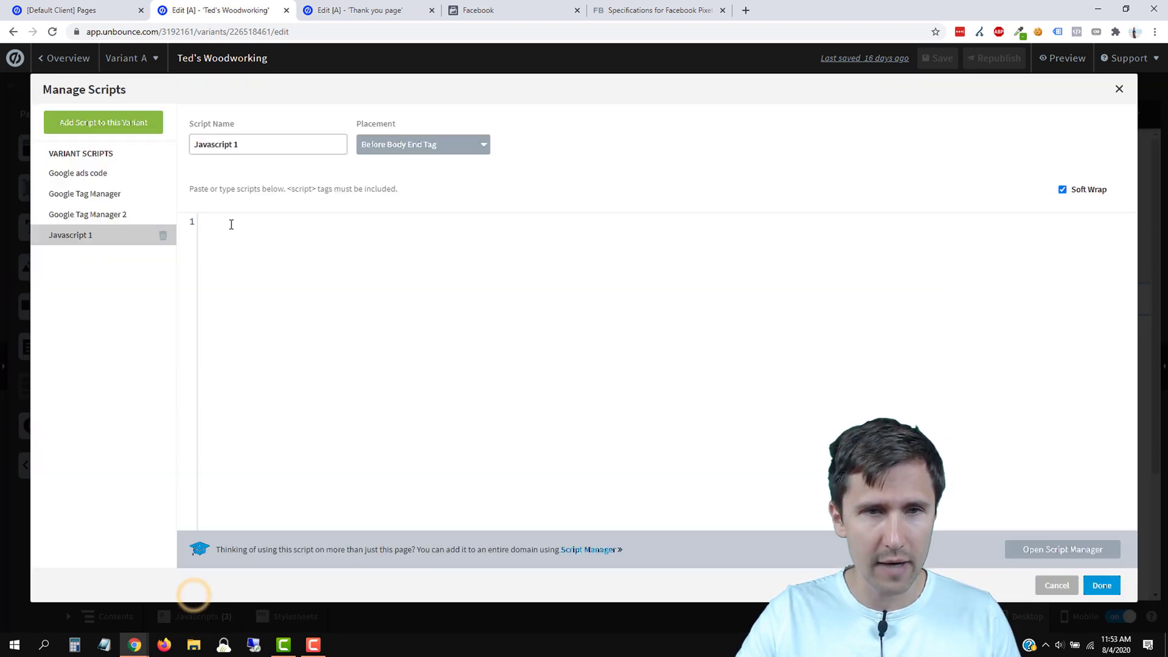
{"action": "left_click", "coordinate": [231, 225]}
{"action": "left_click", "coordinate": [409, 146]}
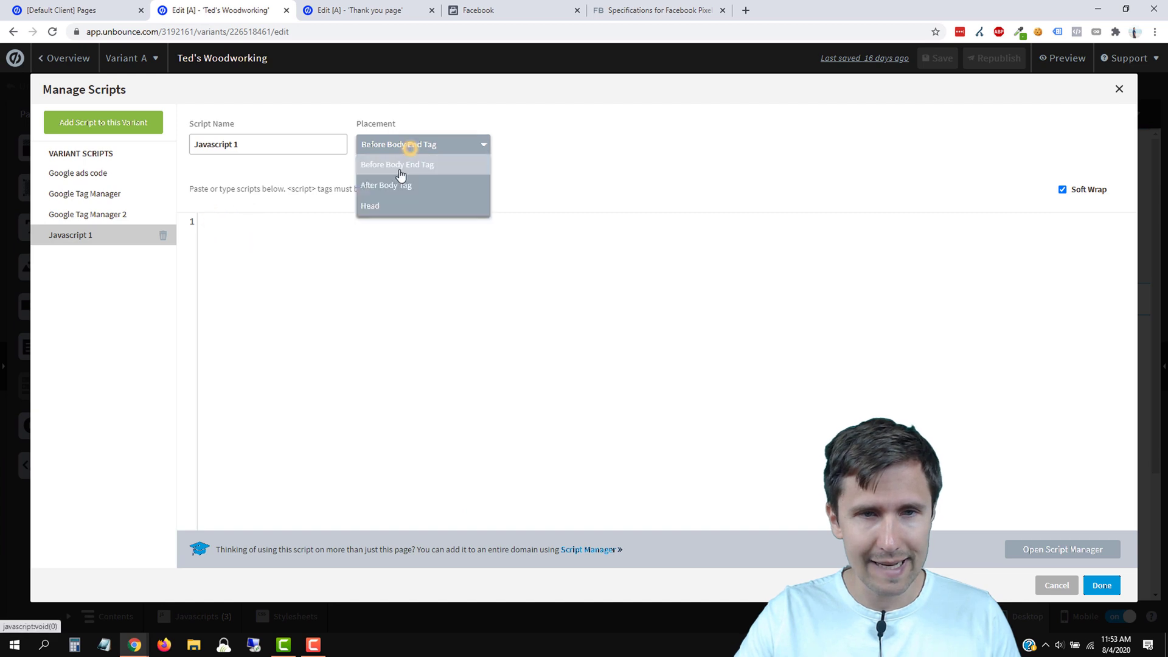
{"action": "left_click", "coordinate": [371, 207]}
{"action": "right_click", "coordinate": [242, 229]}
{"action": "left_click", "coordinate": [273, 320]}
Step: Name the new script Facebook Pixel and finish managing the Ted's Woodworking page's scripts
{"action": "double_click", "coordinate": [263, 145]}
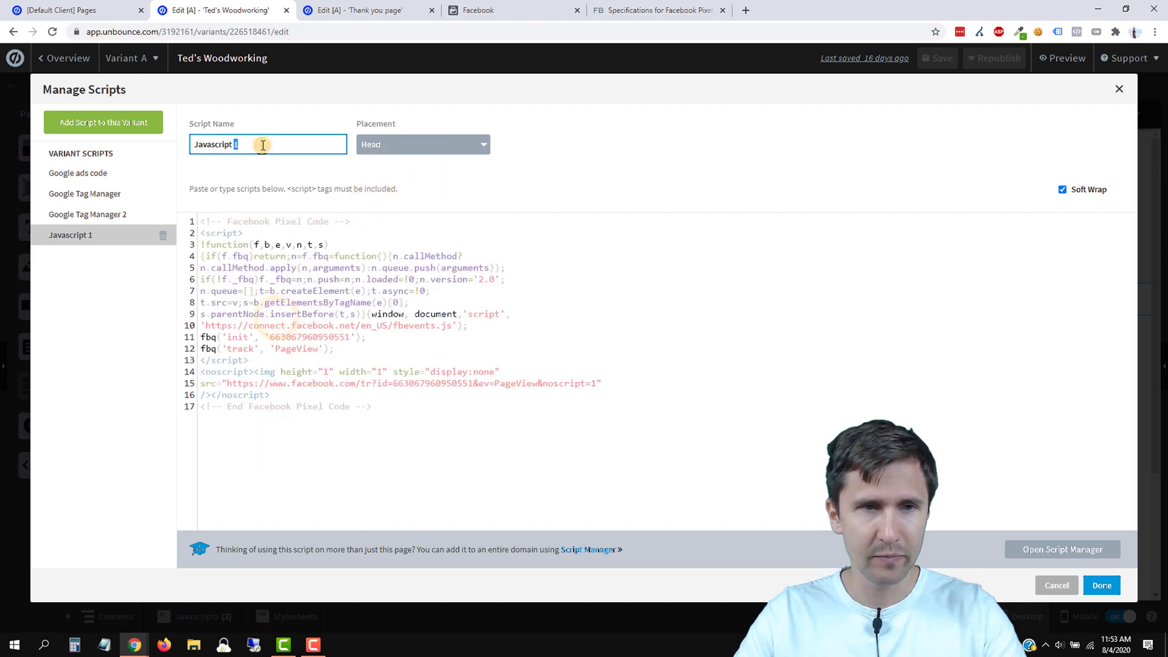
{"action": "triple_click", "coordinate": [263, 144]}
{"action": "type", "text": "Facebook Pixel"}
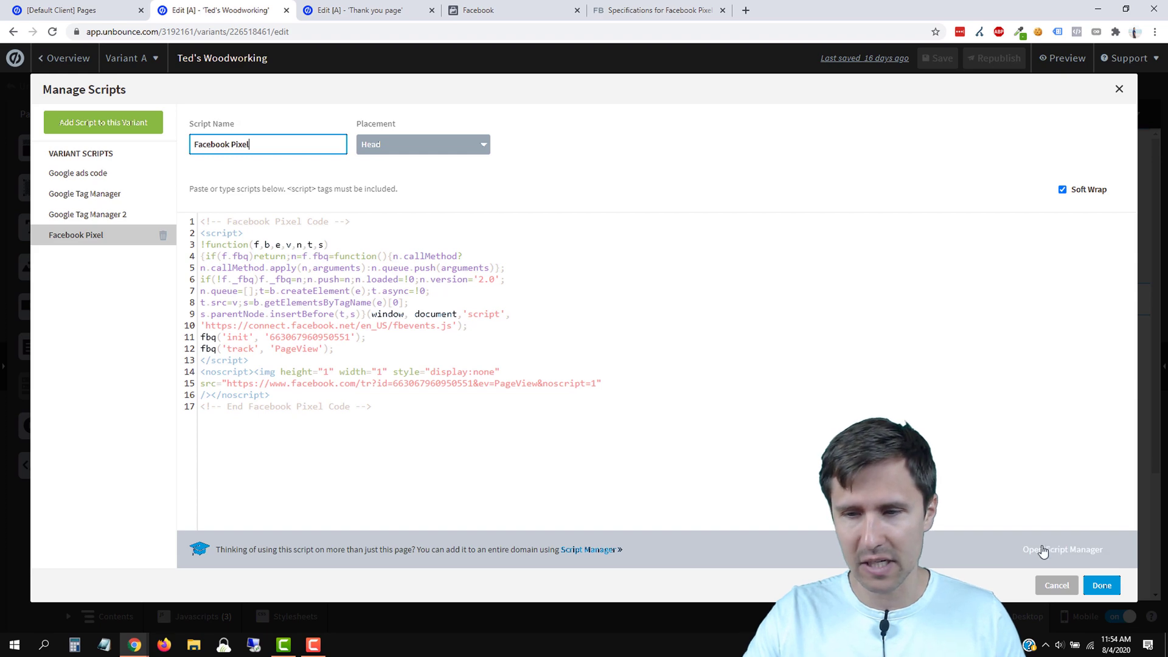
{"action": "left_click", "coordinate": [1101, 585]}
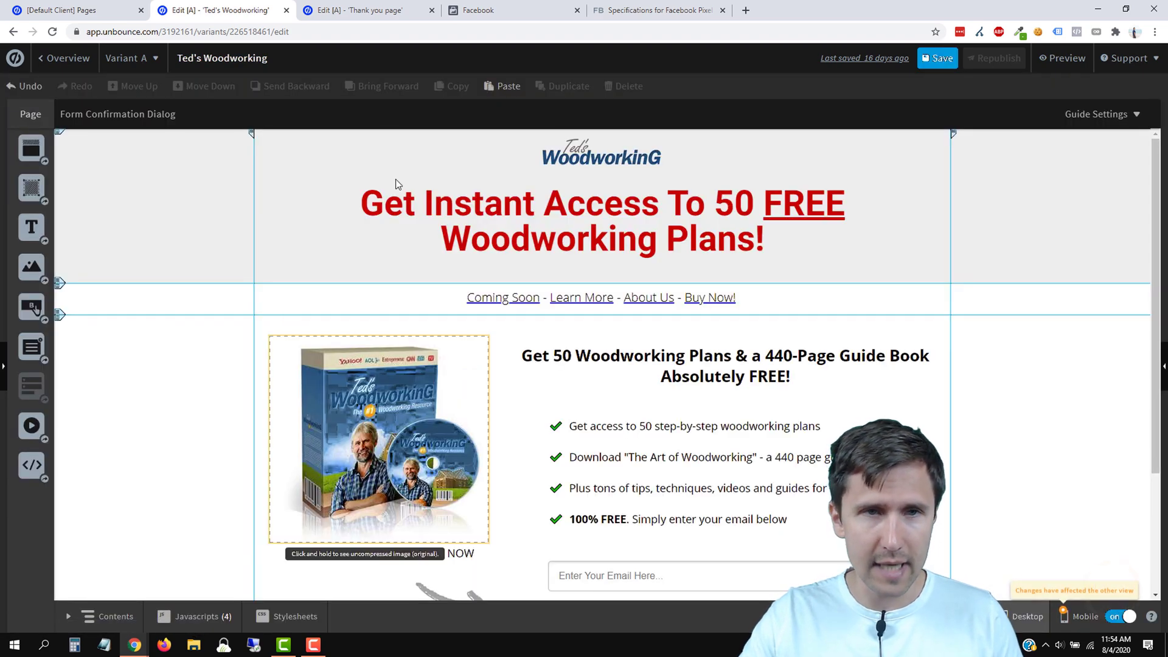
Step: Add a new script to the Thank you page with Head placement and paste the pixel base code into it
{"action": "left_click", "coordinate": [371, 10]}
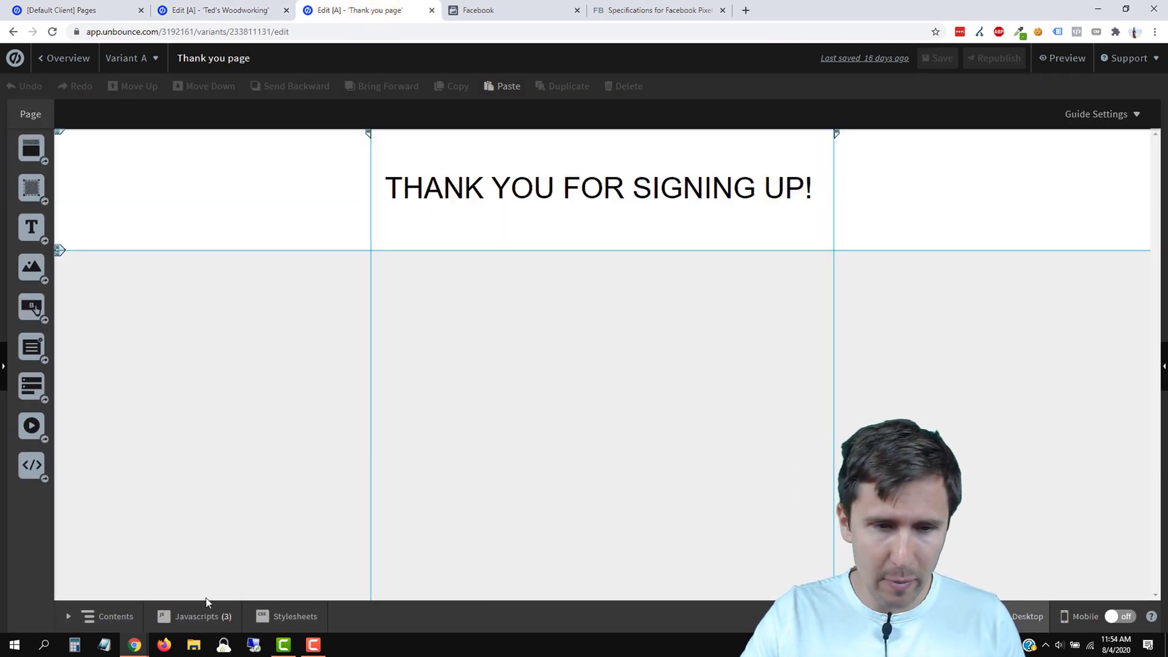
{"action": "left_click", "coordinate": [196, 616]}
{"action": "left_click", "coordinate": [186, 585]}
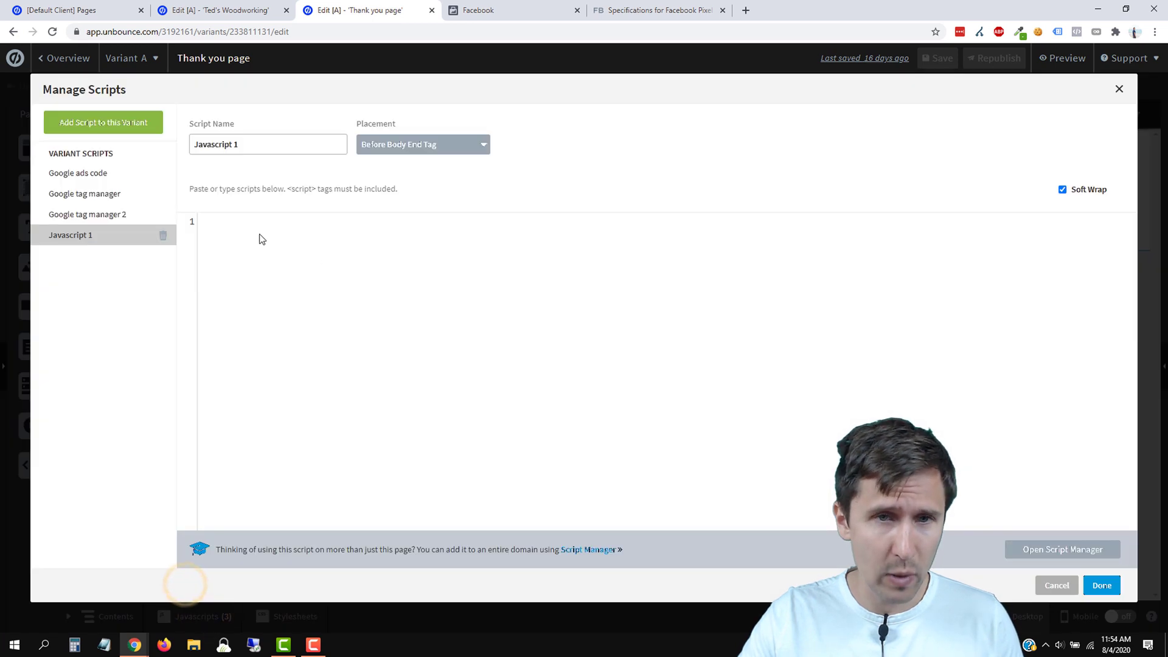
{"action": "left_click", "coordinate": [374, 150]}
{"action": "left_click", "coordinate": [377, 200]}
{"action": "left_click", "coordinate": [230, 226]}
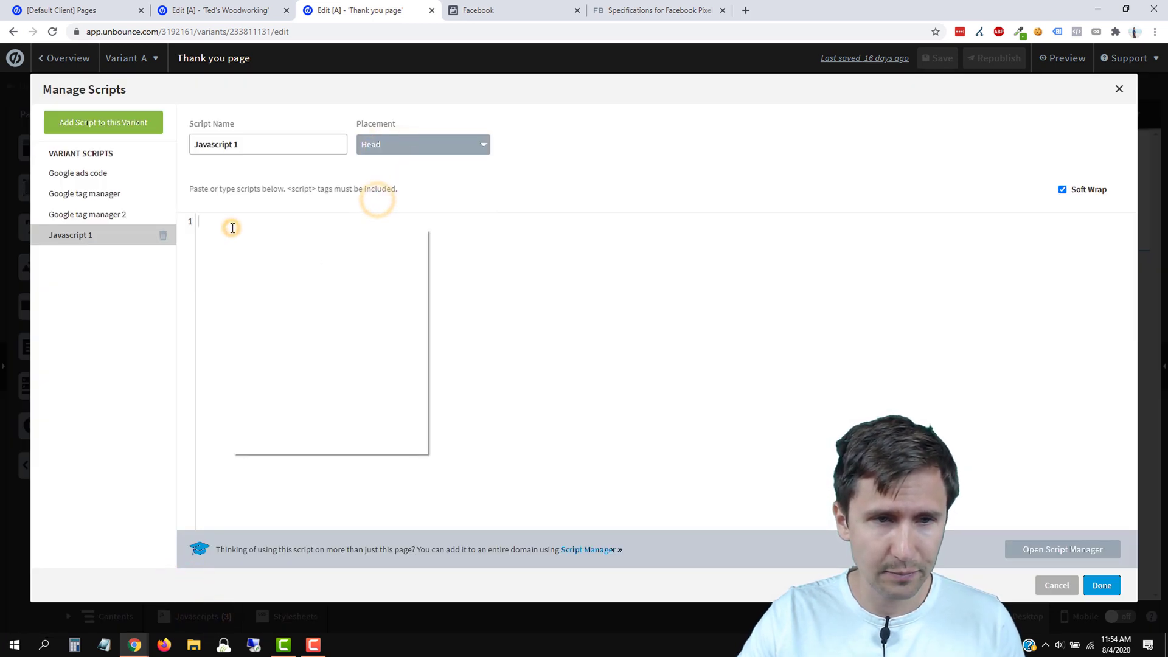
{"action": "right_click", "coordinate": [230, 227]}
{"action": "left_click", "coordinate": [267, 314]}
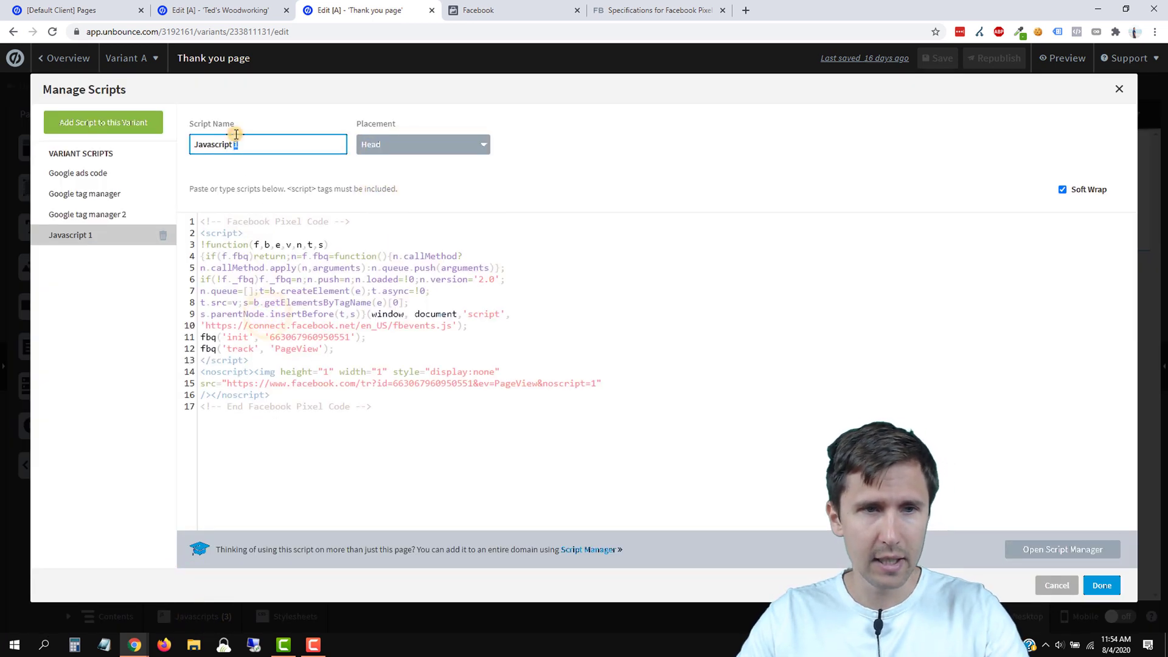
Step: Name the Thank you page's new script Facebook pixel and finish managing its scripts
{"action": "triple_click", "coordinate": [240, 145]}
{"action": "type", "text": "Facebook pixel"}
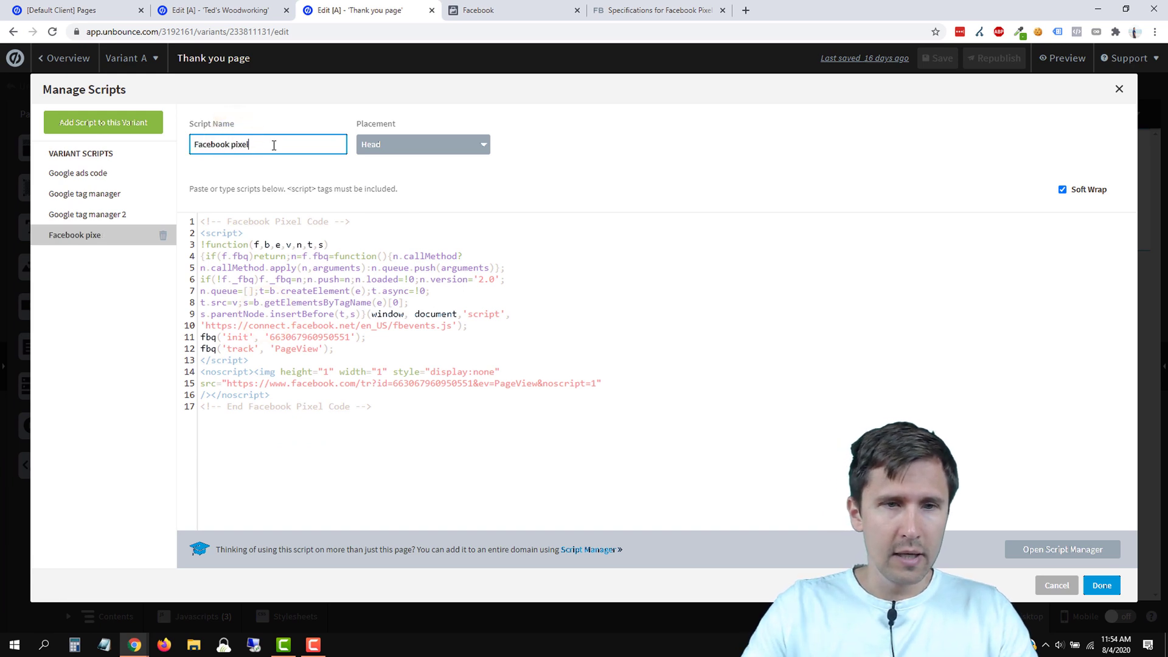
{"action": "left_click", "coordinate": [1100, 585]}
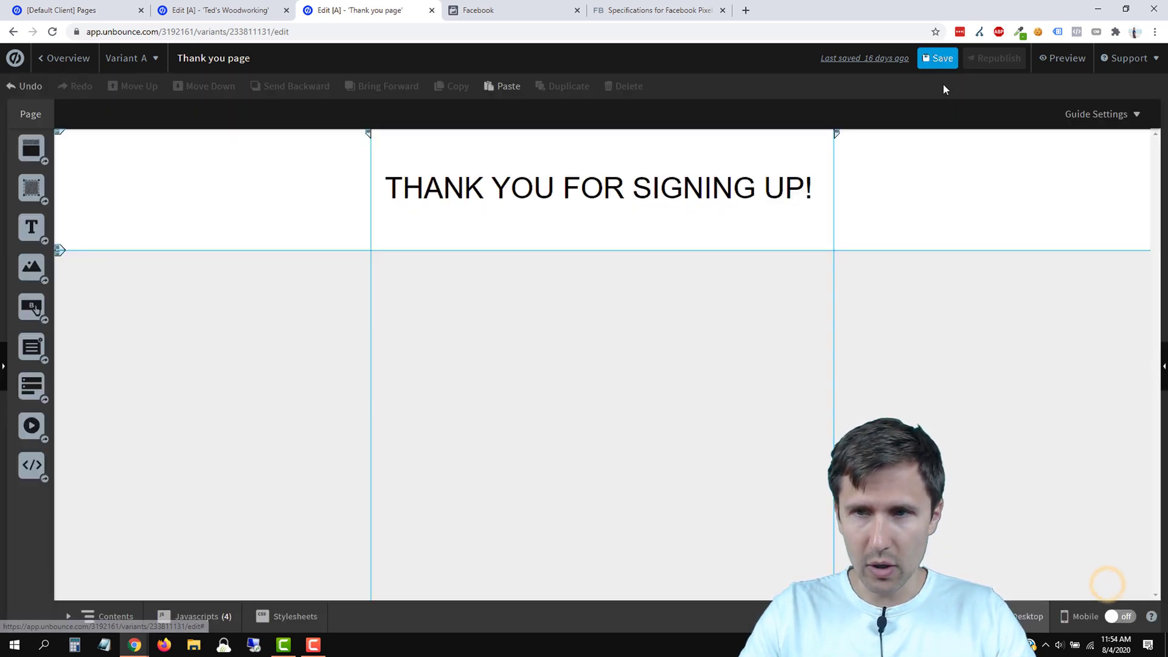
Step: Save the Thank you page and republish it
{"action": "left_click", "coordinate": [930, 58]}
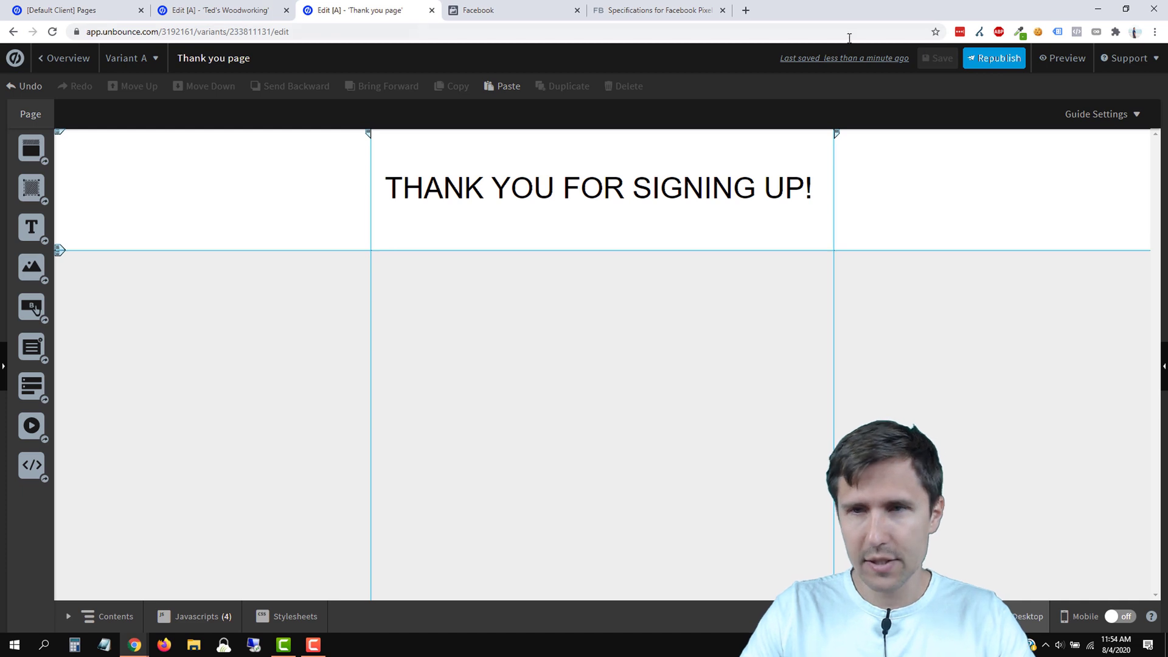
{"action": "left_click", "coordinate": [989, 61]}
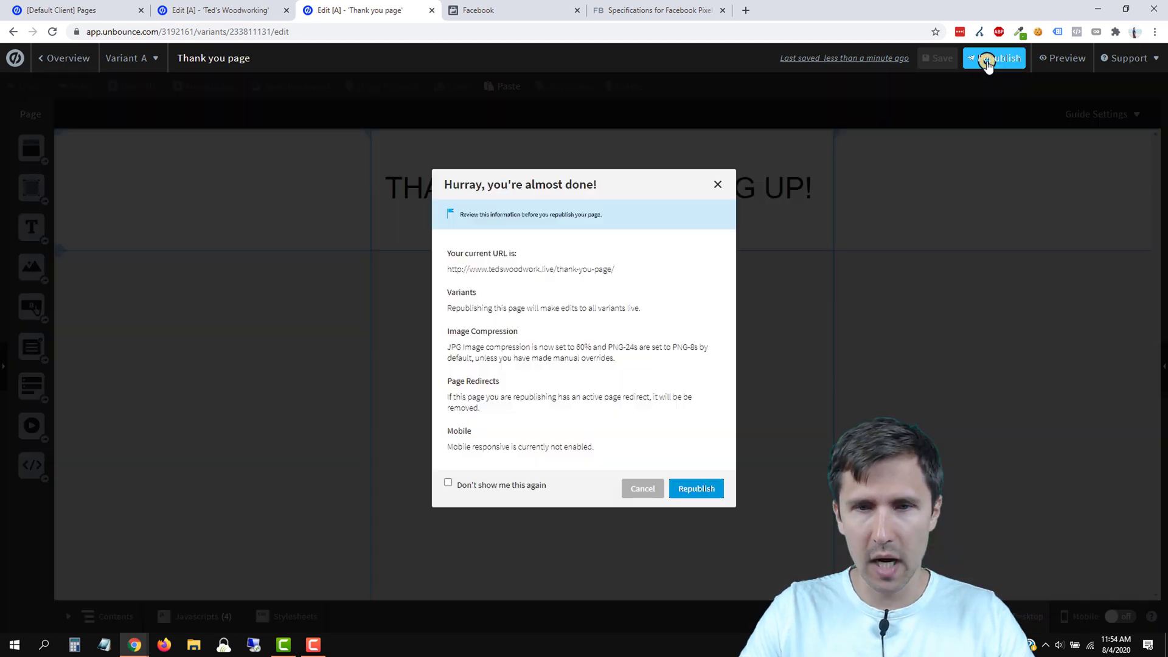
{"action": "left_click", "coordinate": [683, 487]}
Step: Save the Ted's Woodworking page and republish it with the pixel script
{"action": "left_click", "coordinate": [225, 10]}
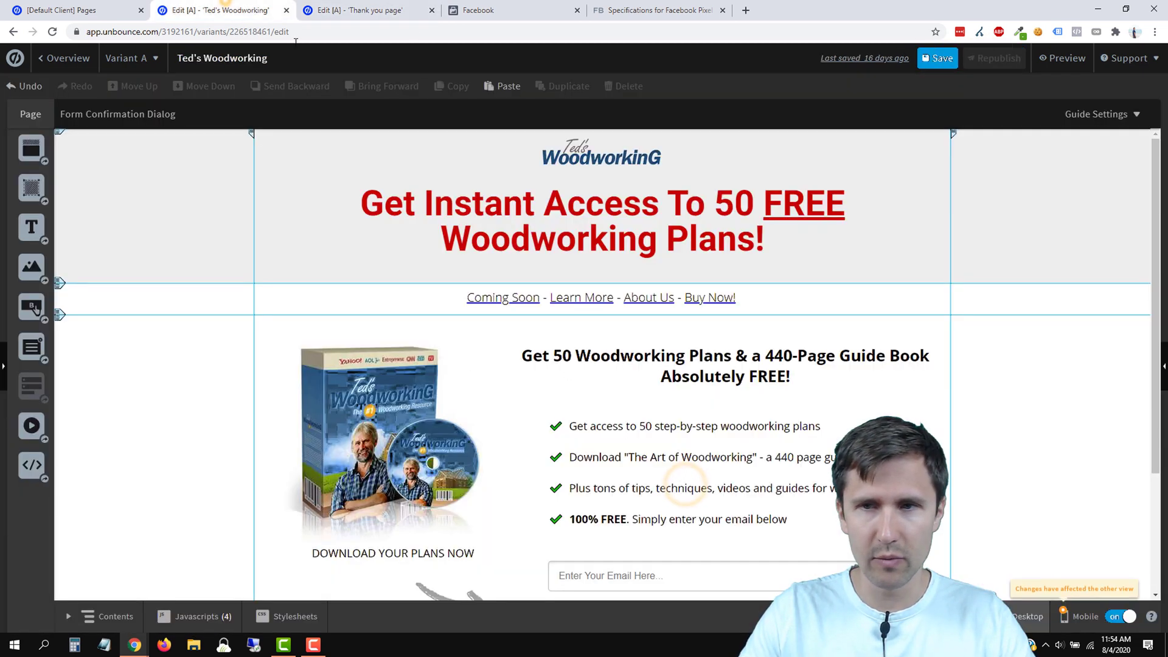
{"action": "left_click", "coordinate": [937, 58]}
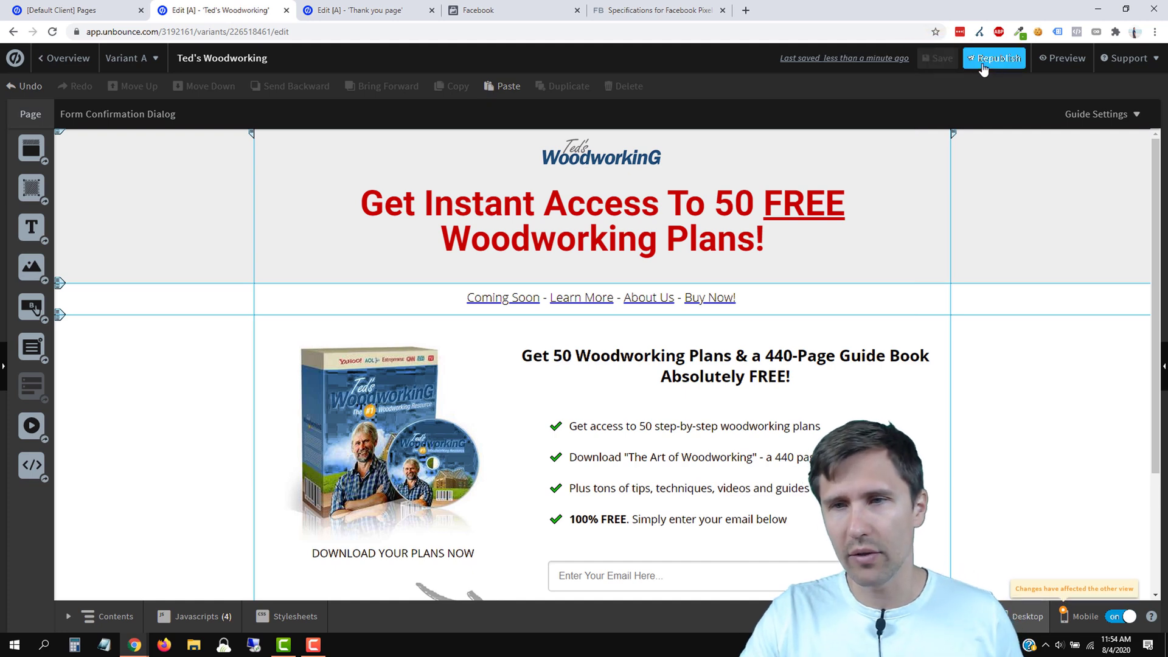
{"action": "left_click", "coordinate": [989, 59]}
{"action": "left_click", "coordinate": [709, 494]}
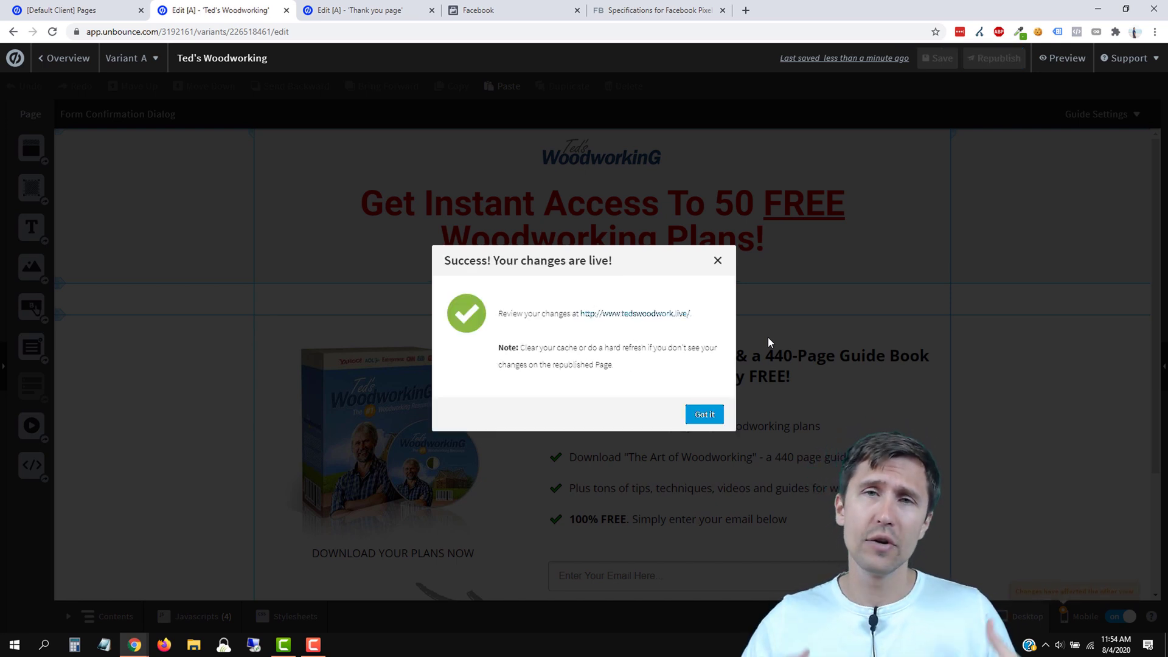
{"action": "left_click", "coordinate": [704, 414]}
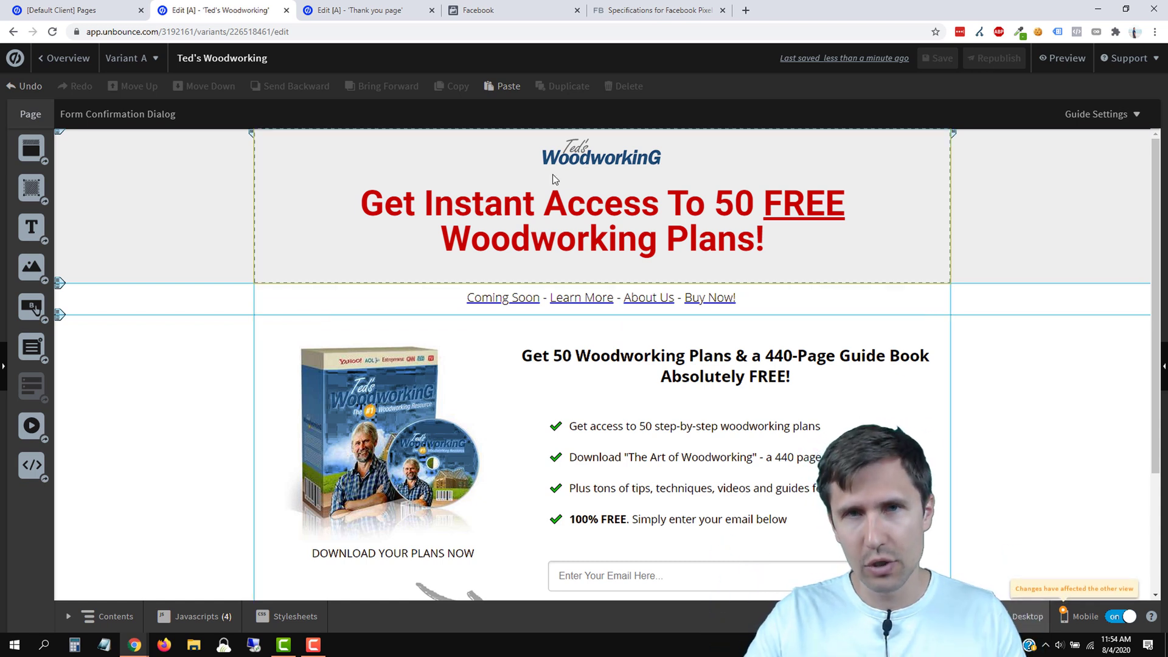
Step: Return to the pixel setup in Facebook, turn on Automatic Advanced Matching, and continue to the event code stage
{"action": "left_click", "coordinate": [511, 11]}
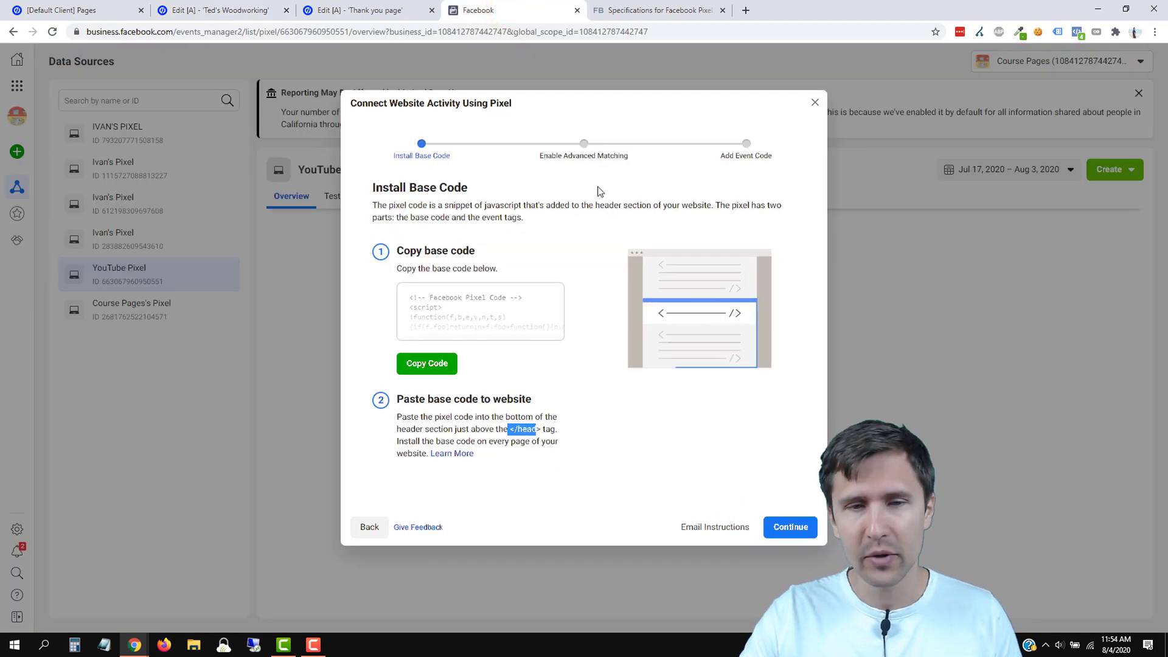
{"action": "left_click", "coordinate": [791, 527]}
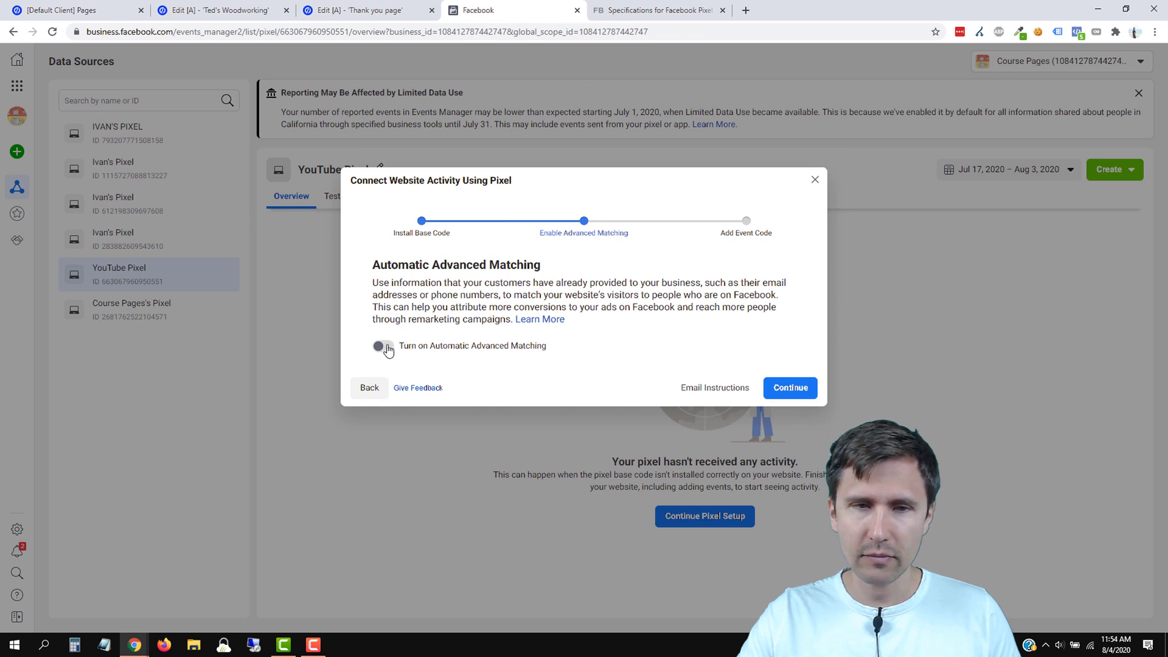
{"action": "left_click", "coordinate": [384, 346]}
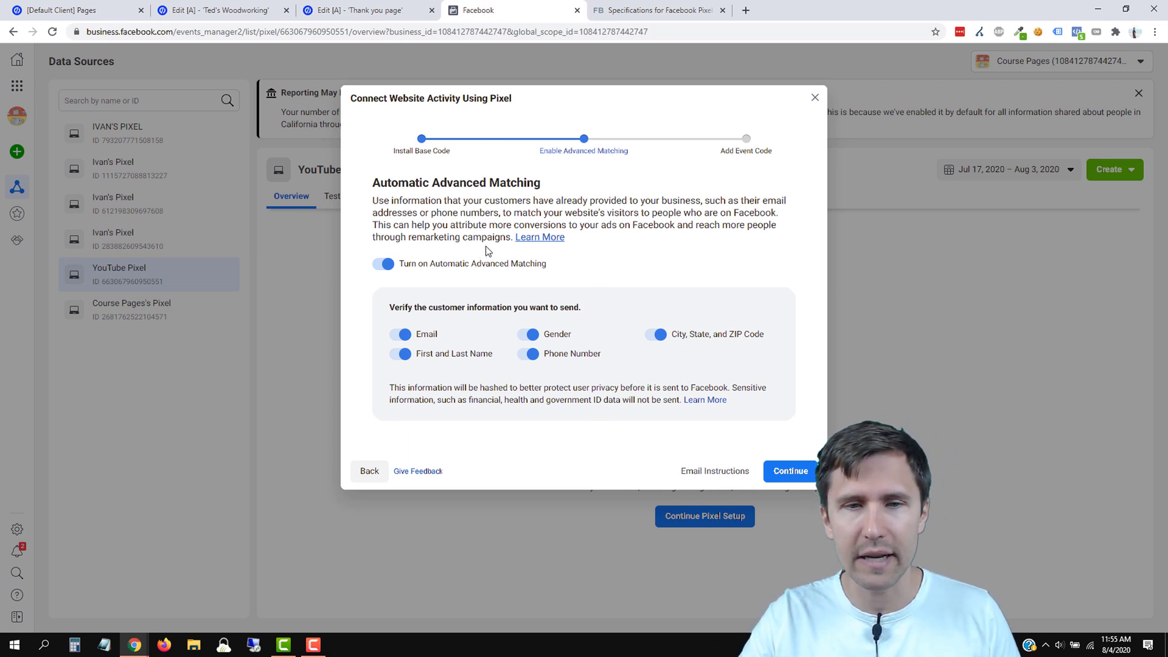
{"action": "left_click", "coordinate": [796, 474]}
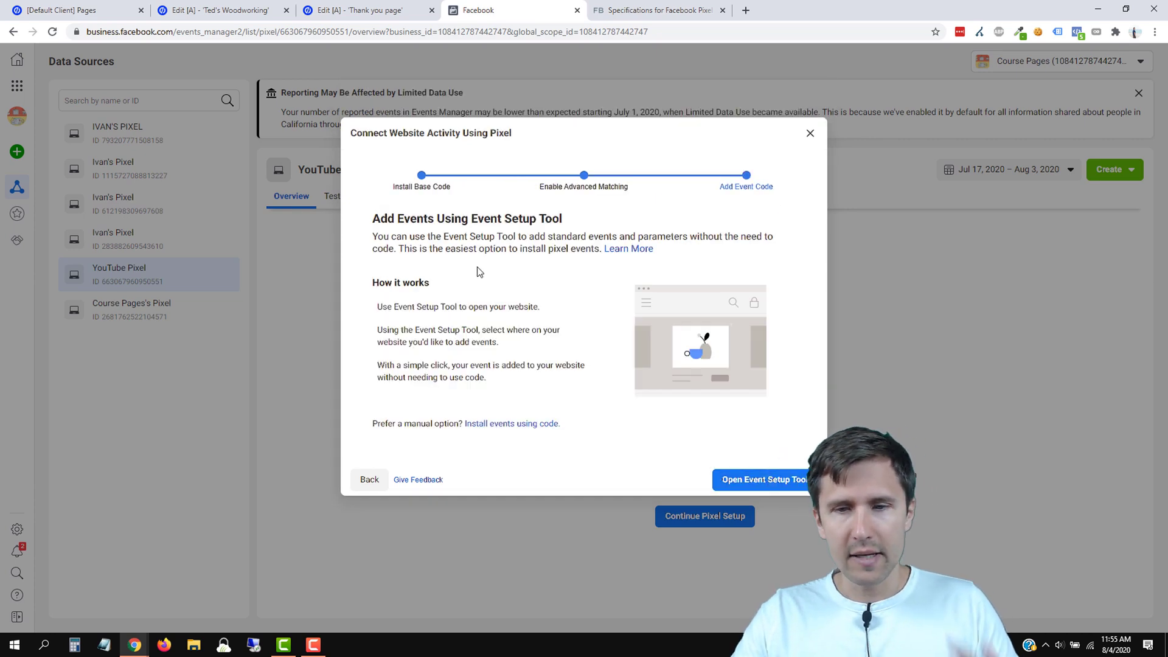
Step: Open the Event Setup Tool, and republish the Ted's Woodworking page in Unbounce again to get its live link
{"action": "left_click", "coordinate": [748, 479]}
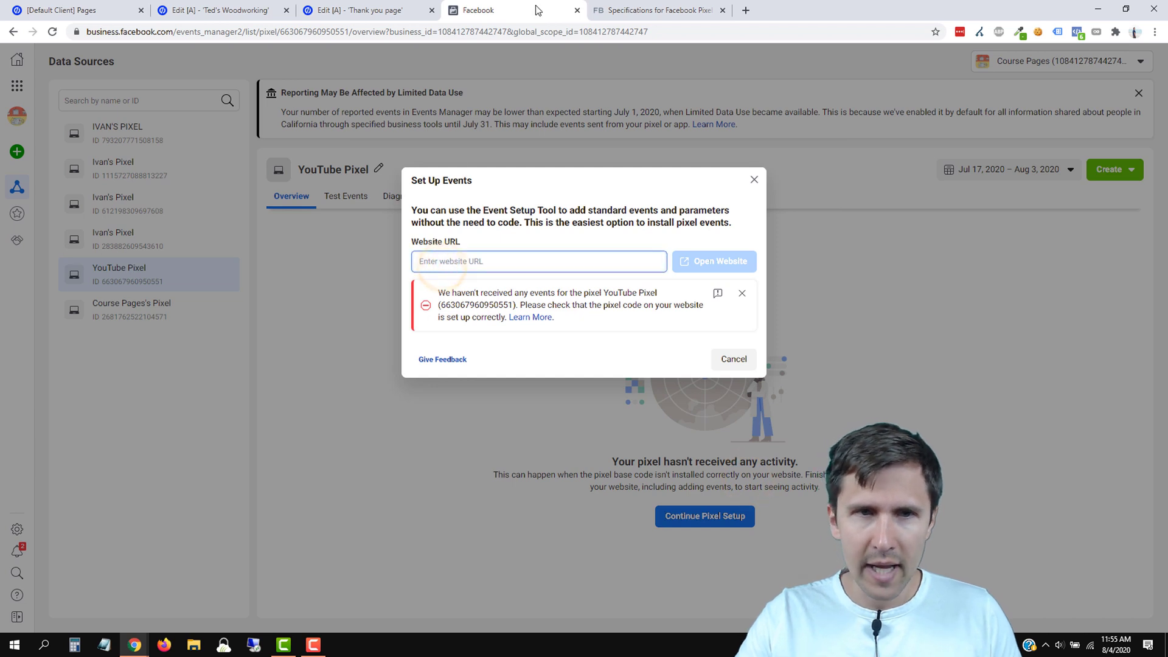
{"action": "left_click", "coordinate": [218, 15]}
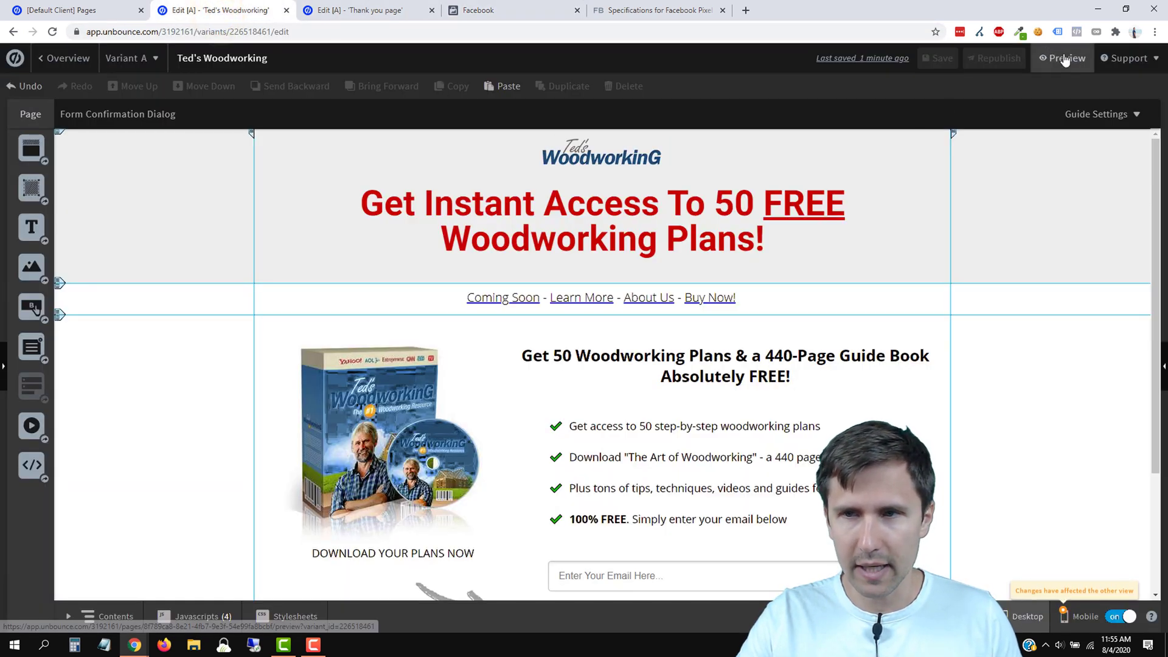
{"action": "left_click", "coordinate": [613, 448]}
{"action": "left_click", "coordinate": [939, 58]}
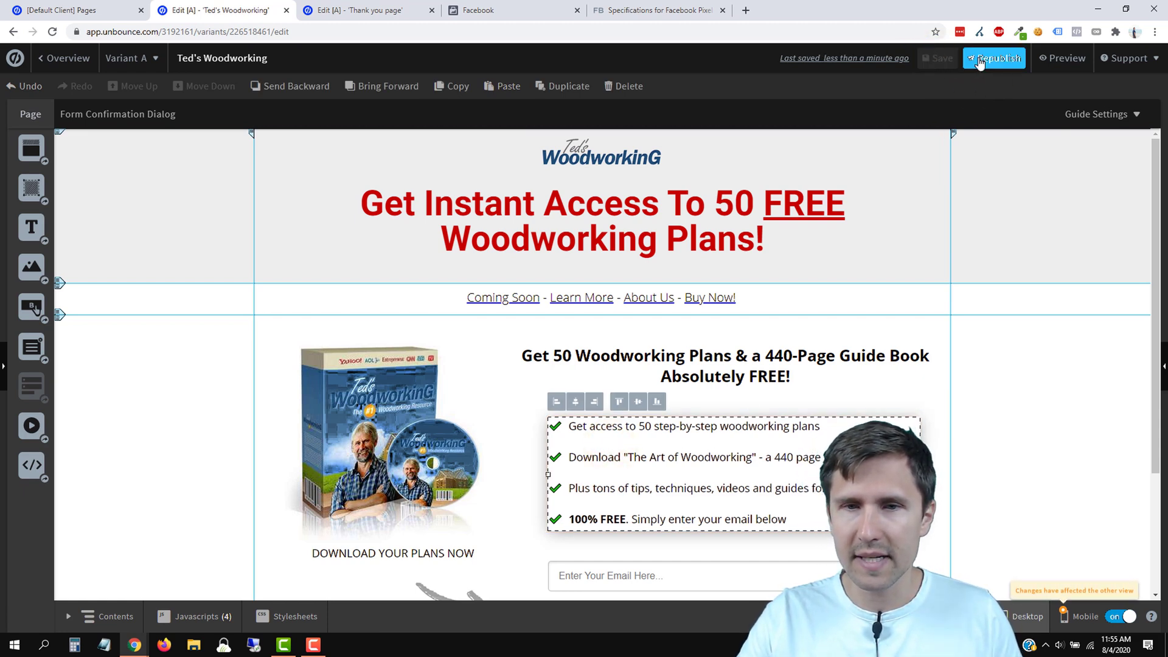
{"action": "left_click", "coordinate": [981, 59]}
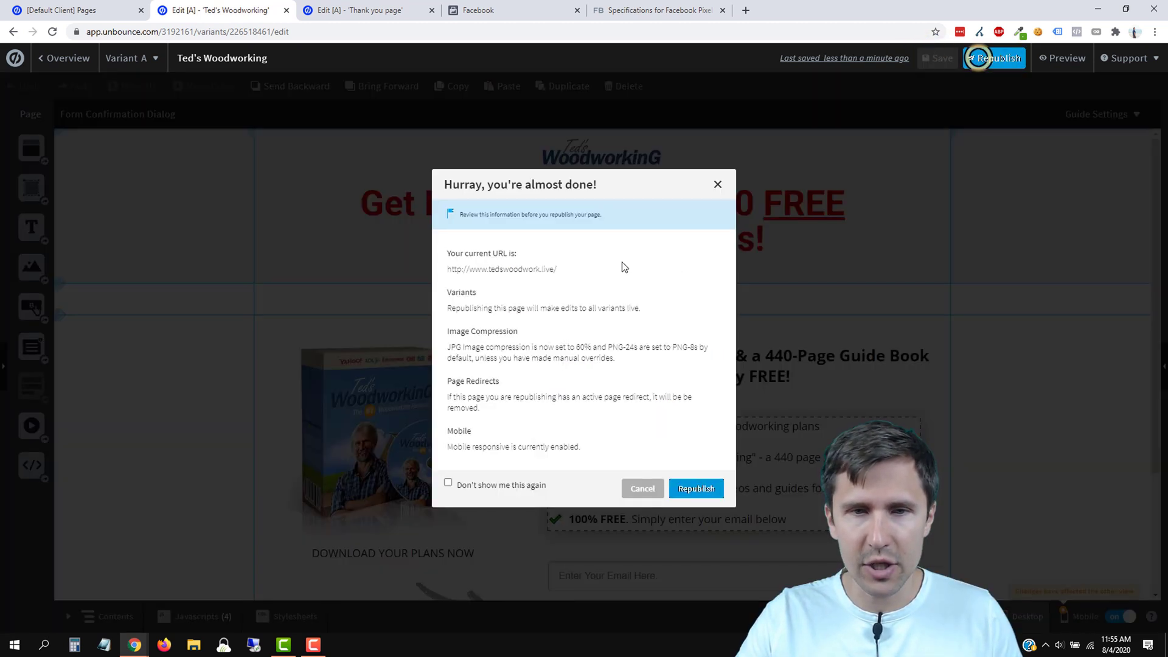
{"action": "left_click", "coordinate": [696, 488]}
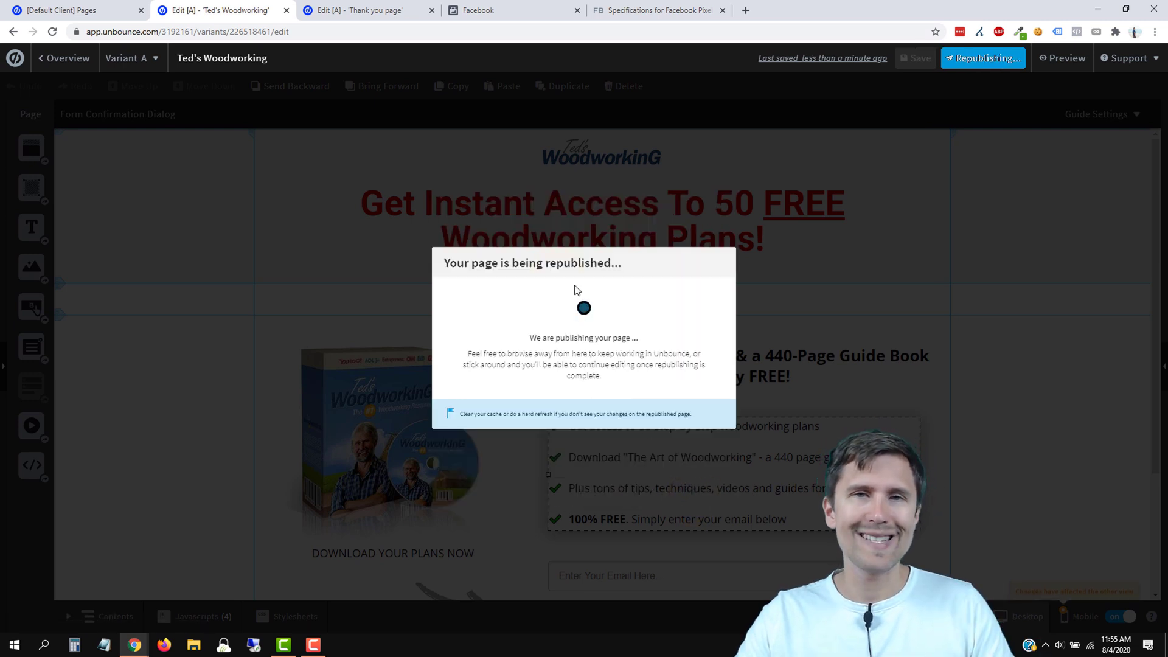
{"action": "right_click", "coordinate": [633, 314]}
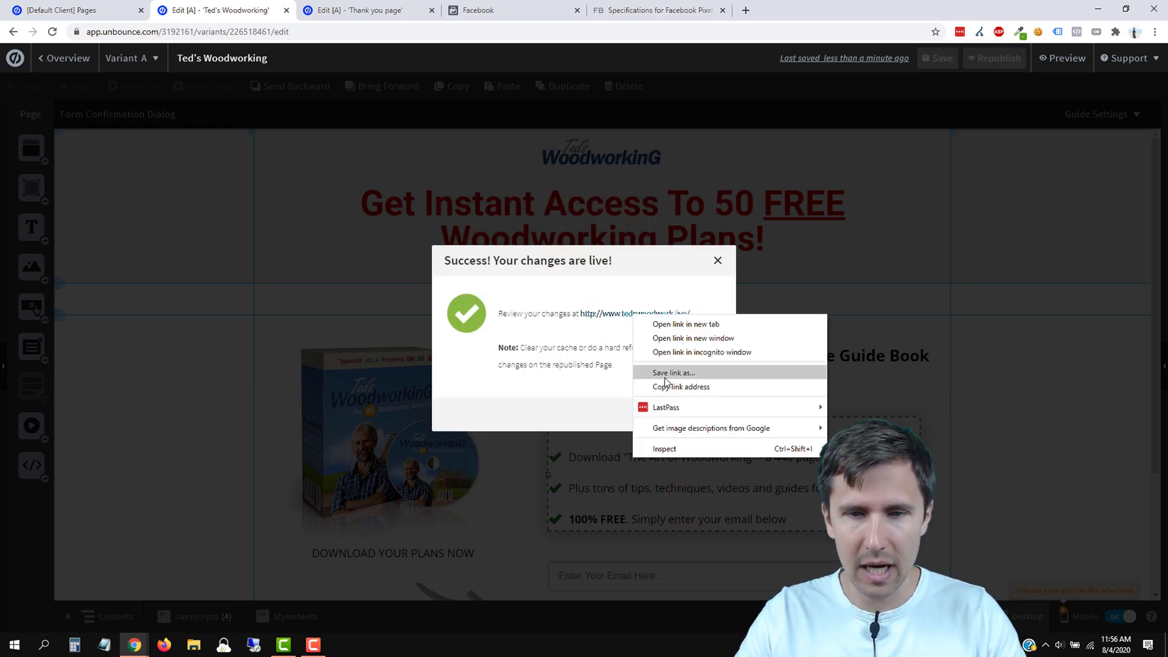
{"action": "left_click", "coordinate": [669, 383]}
{"action": "left_click", "coordinate": [533, 7]}
{"action": "left_click", "coordinate": [495, 267]}
{"action": "key", "text": "ctrl+v"}
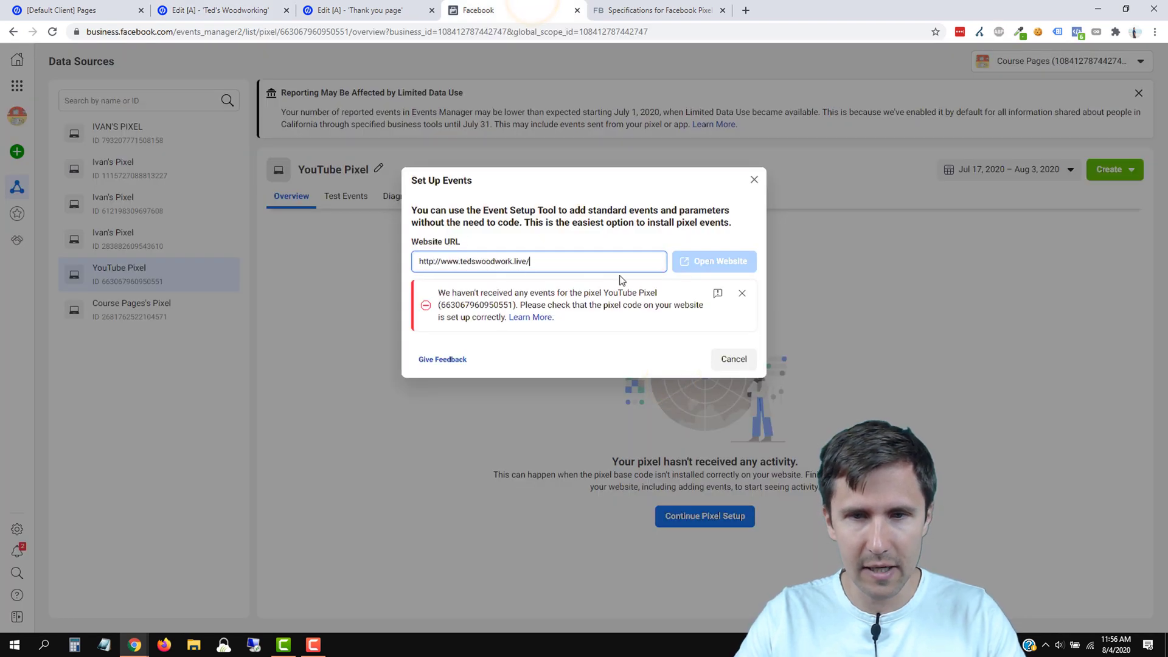
{"action": "left_click", "coordinate": [684, 268]}
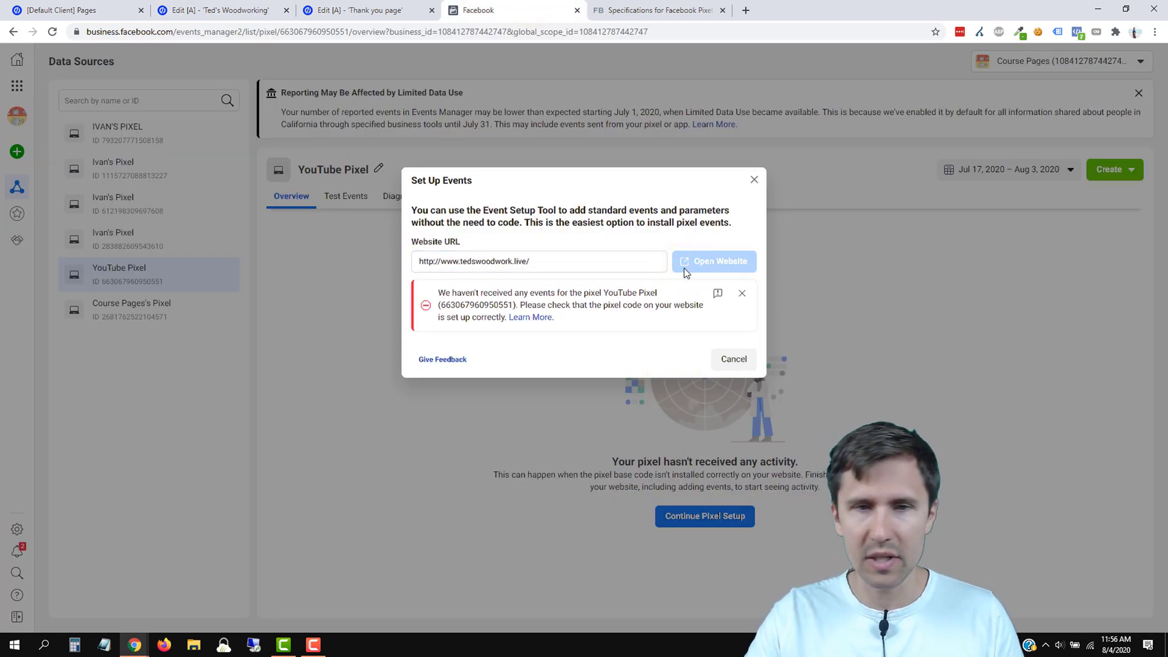
{"action": "left_click", "coordinate": [753, 180]}
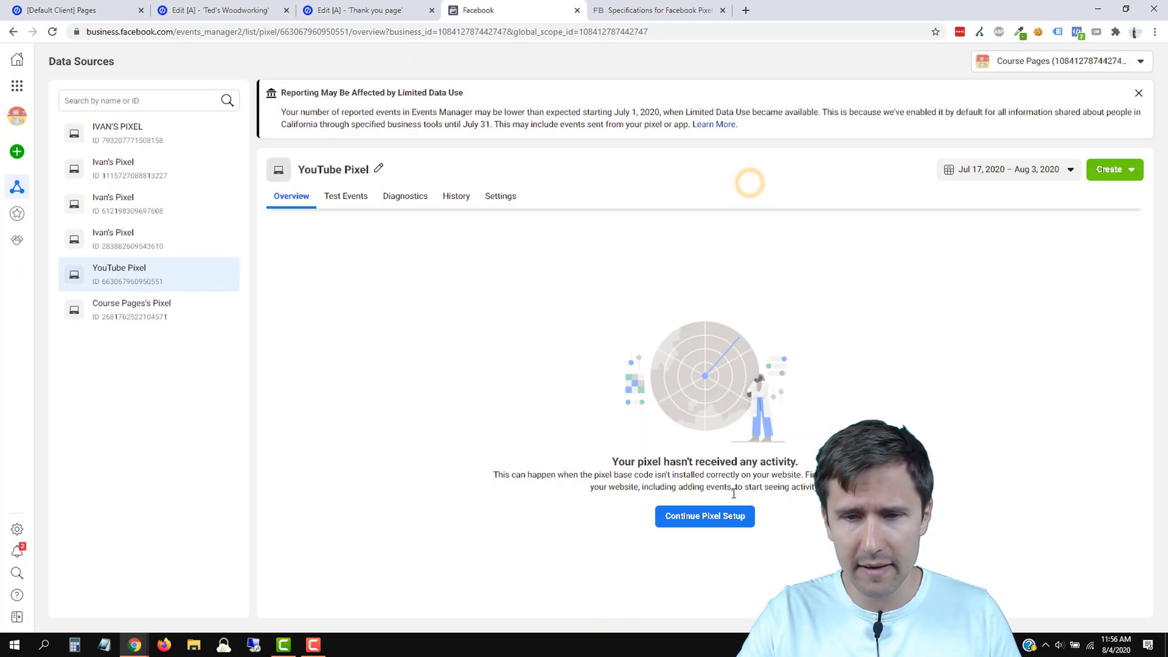
Step: Resume the manual pixel setup through to the event code stage and open the instructions for installing events using code
{"action": "left_click", "coordinate": [686, 517]}
{"action": "left_click", "coordinate": [426, 354]}
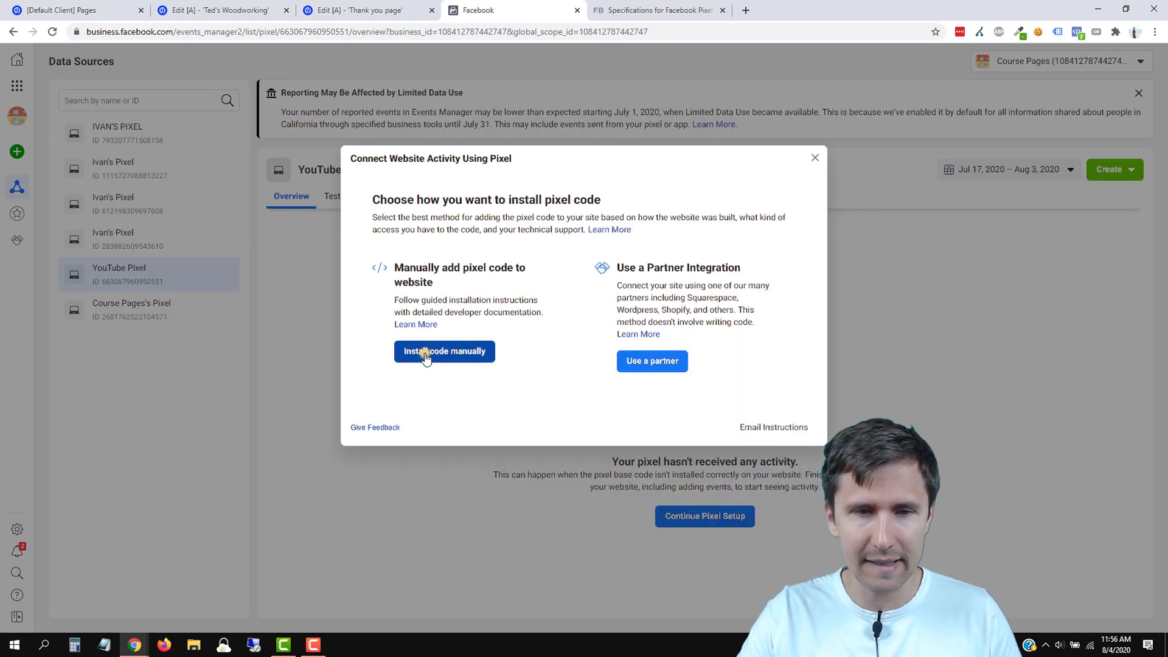
{"action": "left_click", "coordinate": [780, 526]}
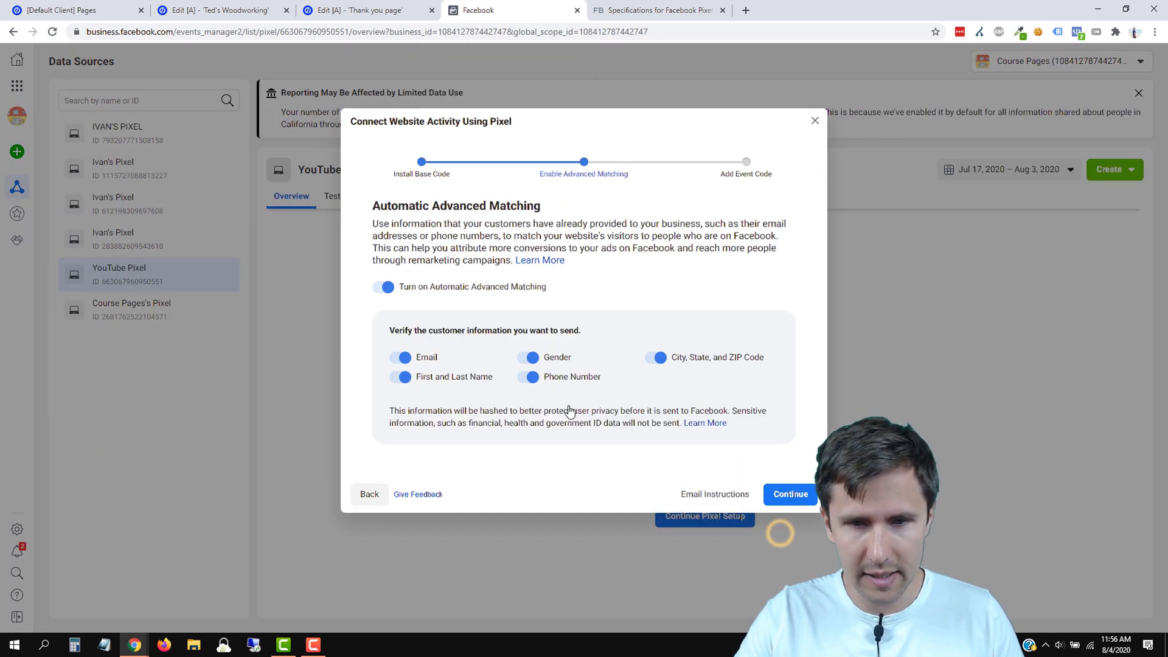
{"action": "left_click", "coordinate": [785, 494]}
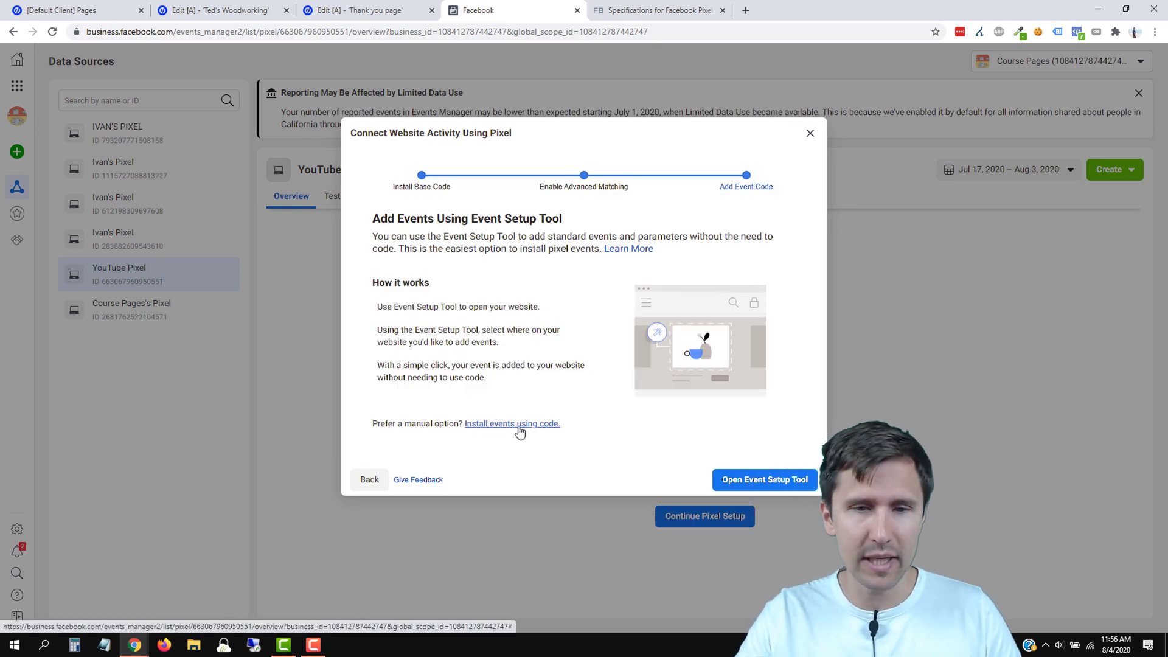
{"action": "left_click", "coordinate": [493, 424]}
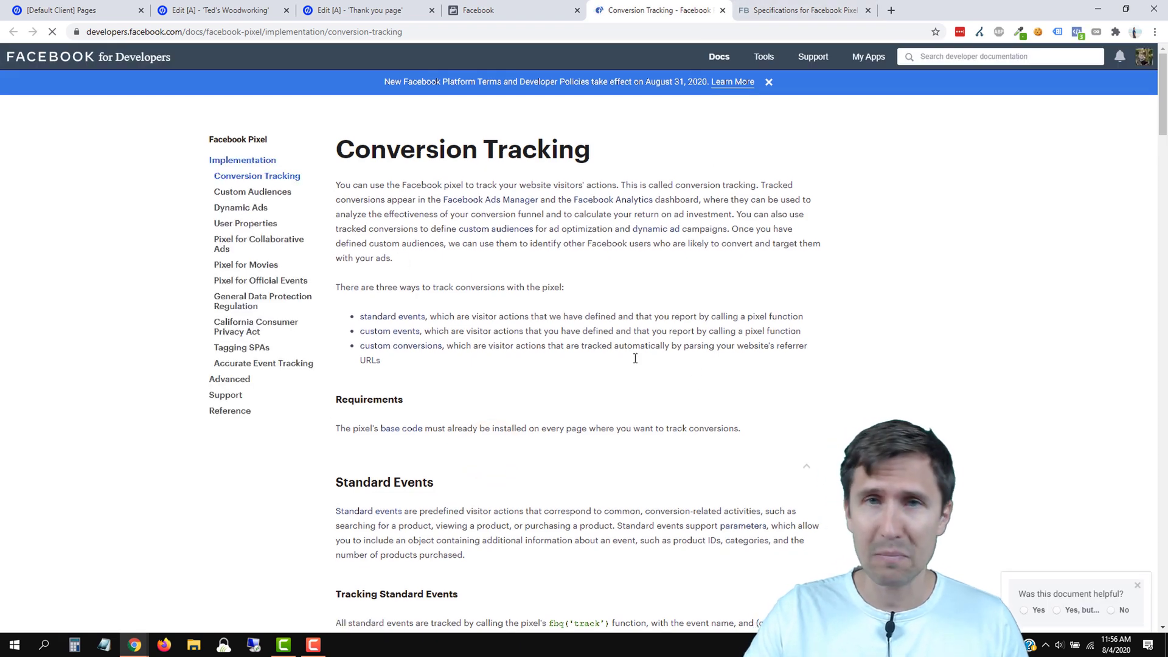
Step: Read the Standard Events section of Facebook's Conversion Tracking documentation, including the purchase event code examples
{"action": "scroll", "coordinate": [599, 361], "scroll_direction": "down", "scroll_amount": 2}
{"action": "scroll", "coordinate": [596, 361], "scroll_direction": "down", "scroll_amount": 2}
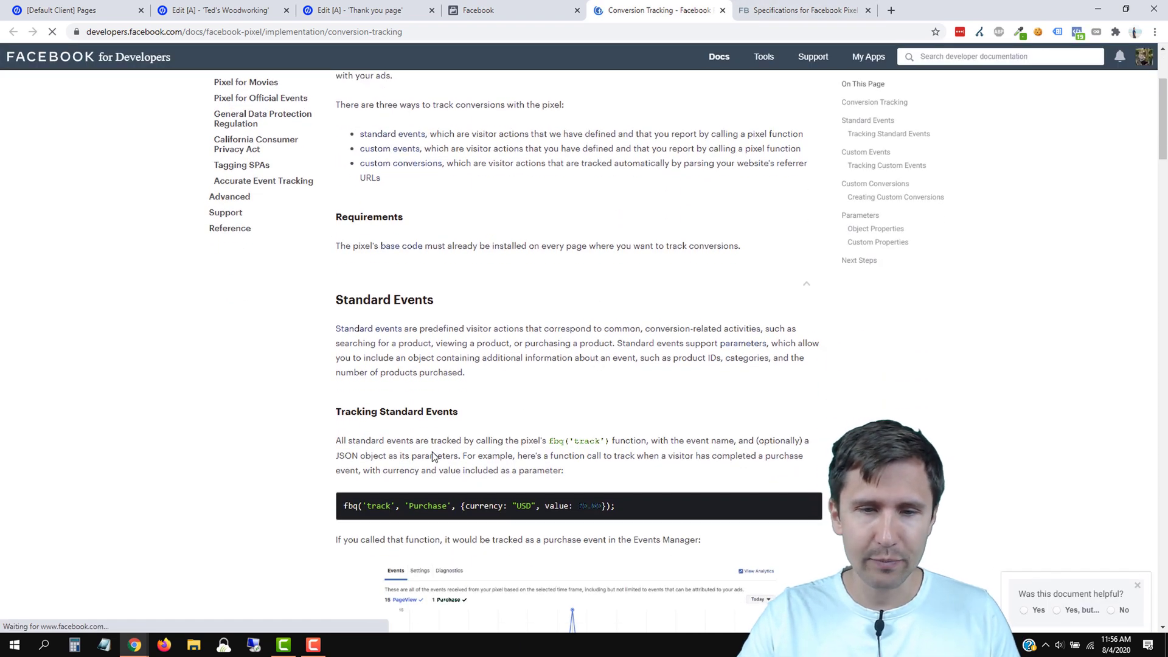
{"action": "scroll", "coordinate": [432, 457], "scroll_direction": "down", "scroll_amount": 3}
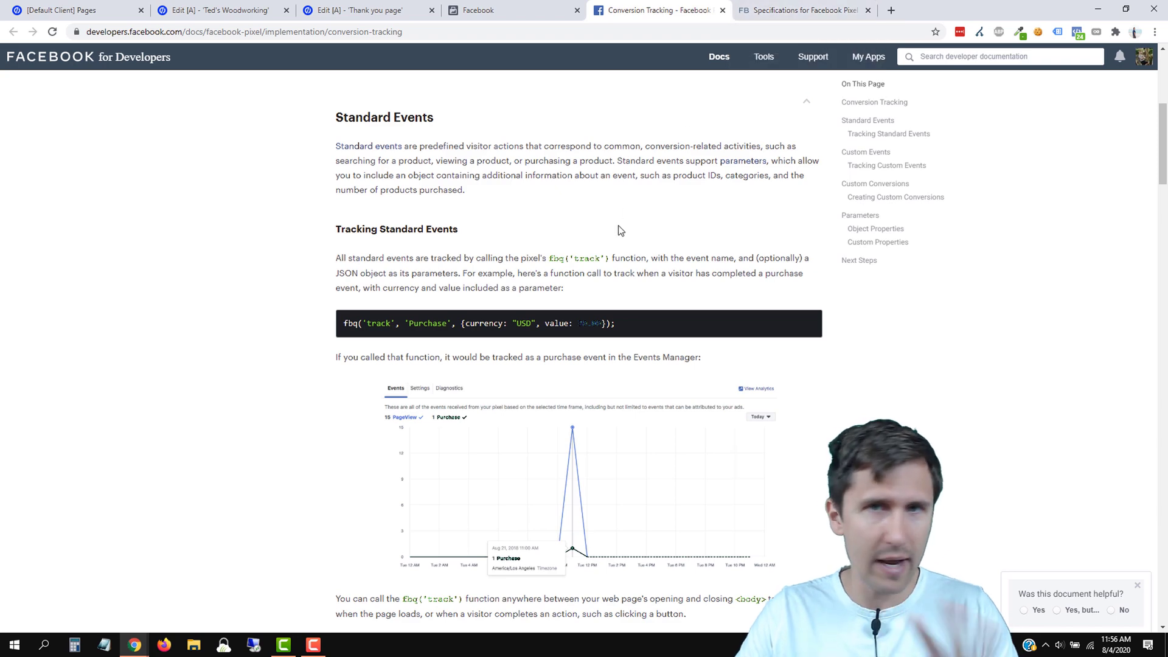
{"action": "scroll", "coordinate": [475, 310], "scroll_direction": "down", "scroll_amount": 5}
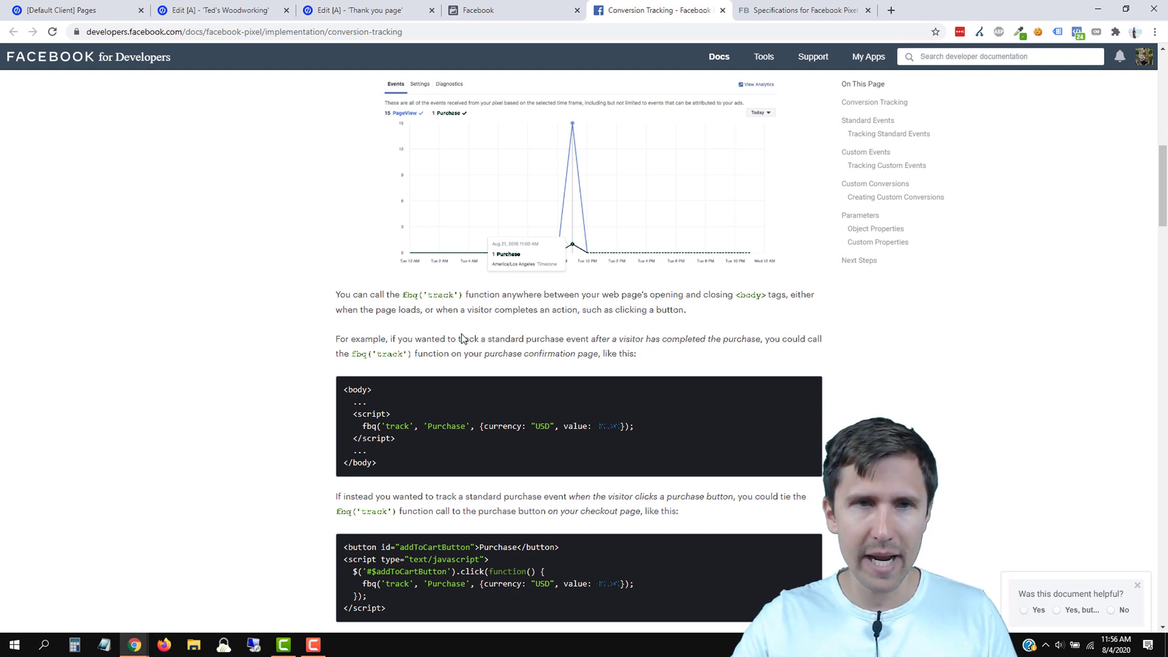
Step: Dismiss the publish confirmations on the Thank you page and the Ted's Woodworking page in Unbounce, ending on the Thank you page
{"action": "left_click", "coordinate": [332, 8]}
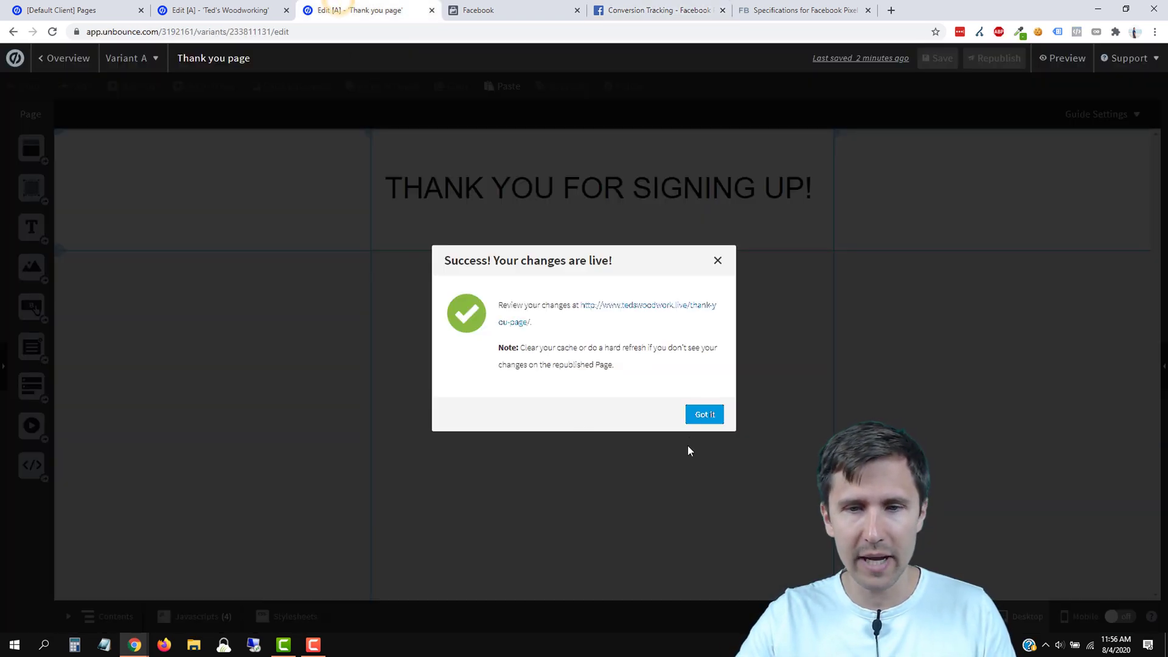
{"action": "left_click", "coordinate": [687, 408]}
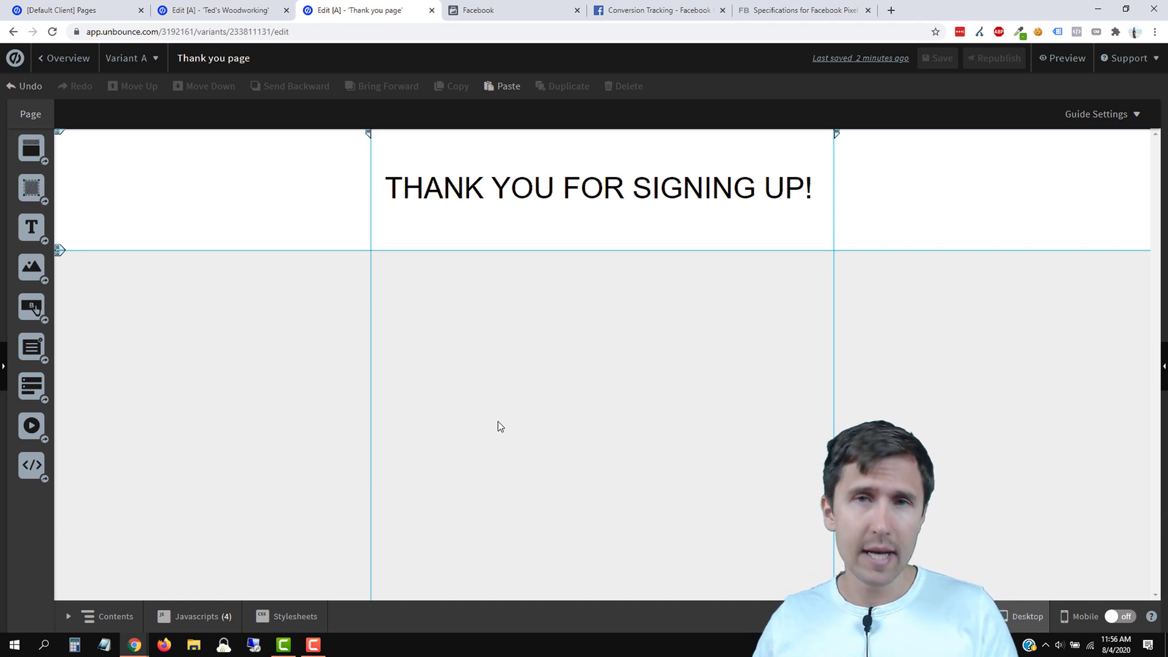
{"action": "left_click", "coordinate": [216, 10]}
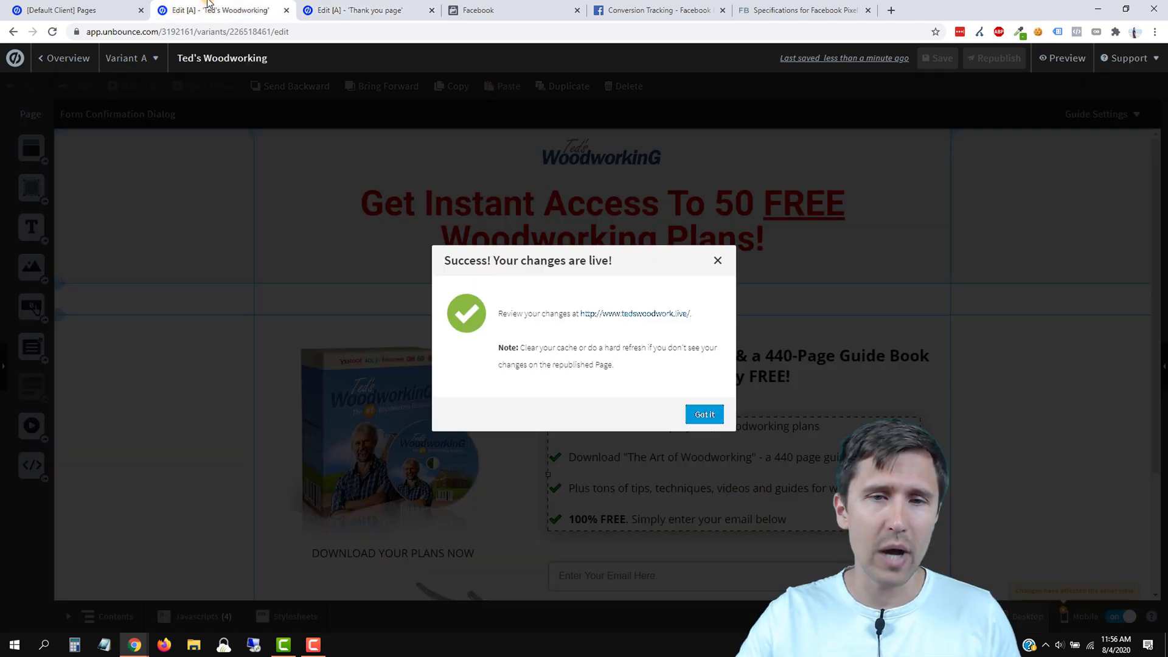
{"action": "left_click", "coordinate": [695, 413]}
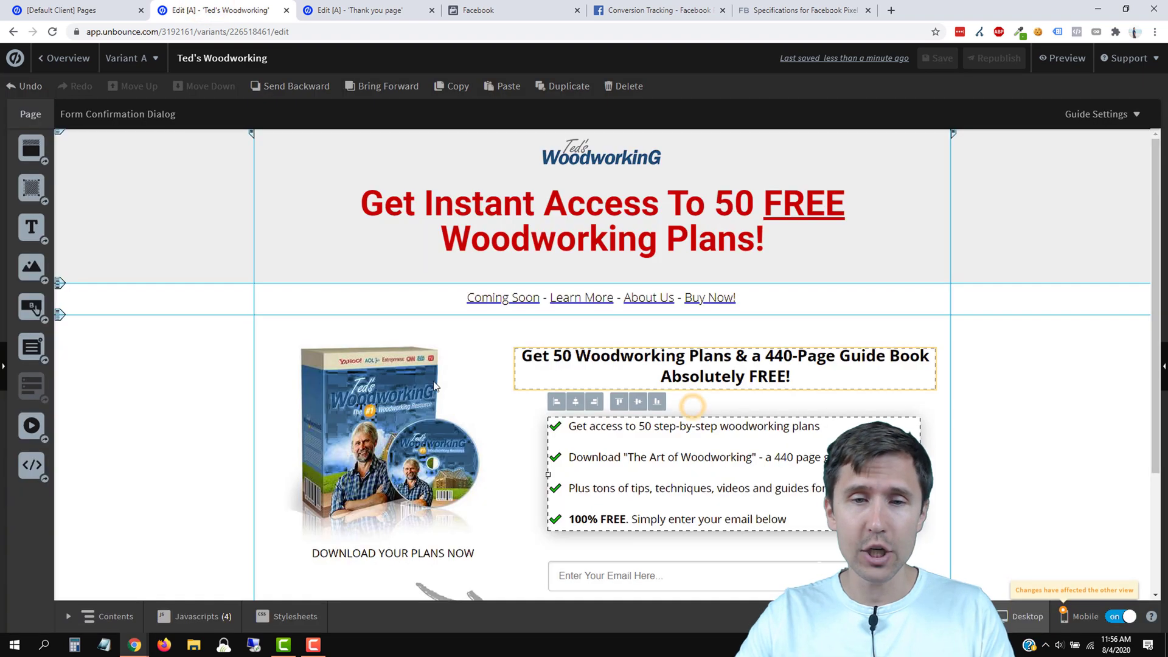
{"action": "left_click", "coordinate": [501, 399]}
{"action": "left_click", "coordinate": [356, 10]}
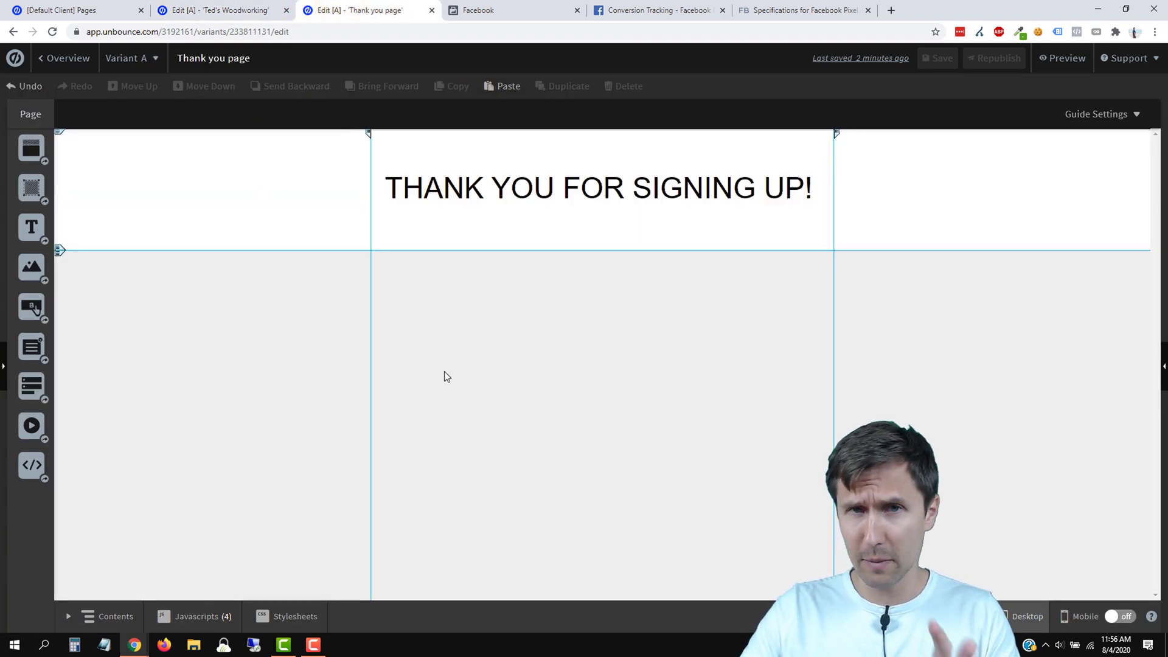
Step: Return to the Conversion Tracking documentation and review its Custom Events and Custom Conversions sections alongside the purchase code examples
{"action": "left_click", "coordinate": [656, 10]}
{"action": "scroll", "coordinate": [483, 383], "scroll_direction": "down", "scroll_amount": 5}
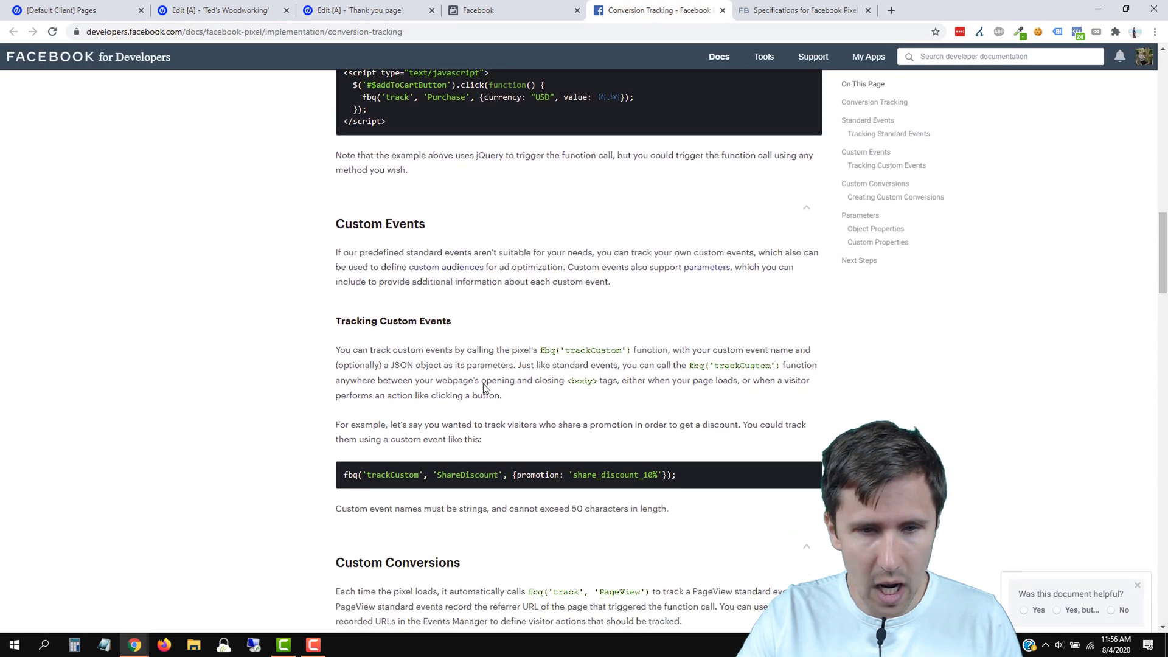
{"action": "scroll", "coordinate": [501, 486], "scroll_direction": "down", "scroll_amount": 2}
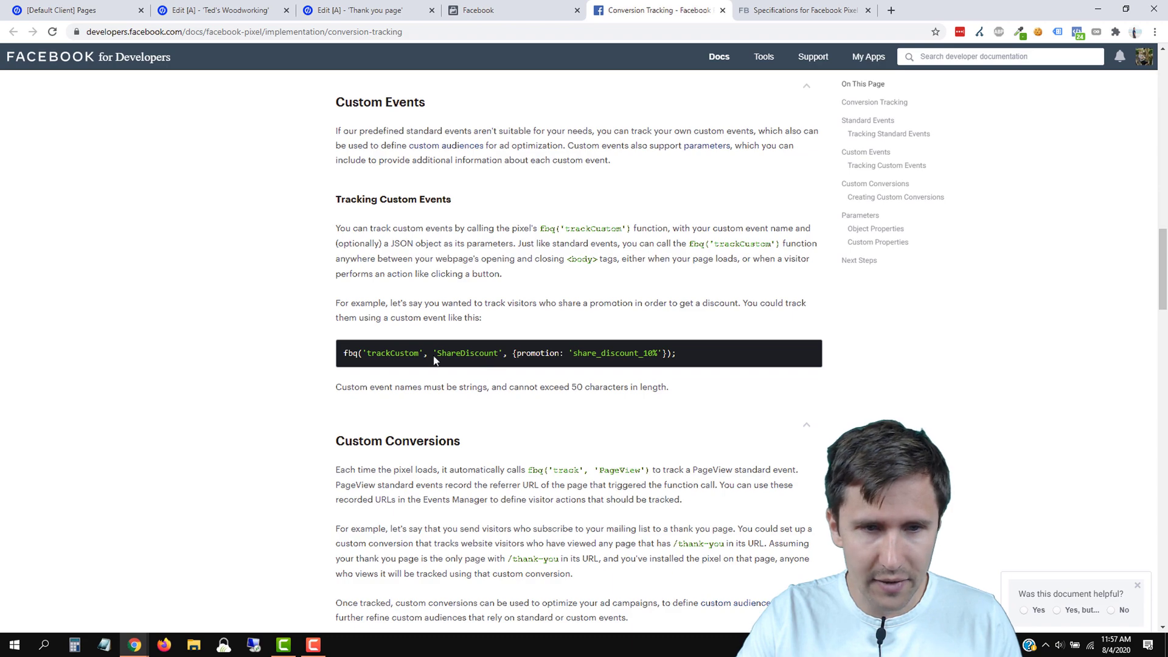
{"action": "scroll", "coordinate": [457, 389], "scroll_direction": "down", "scroll_amount": 10}
{"action": "scroll", "coordinate": [493, 392], "scroll_direction": "up", "scroll_amount": 6}
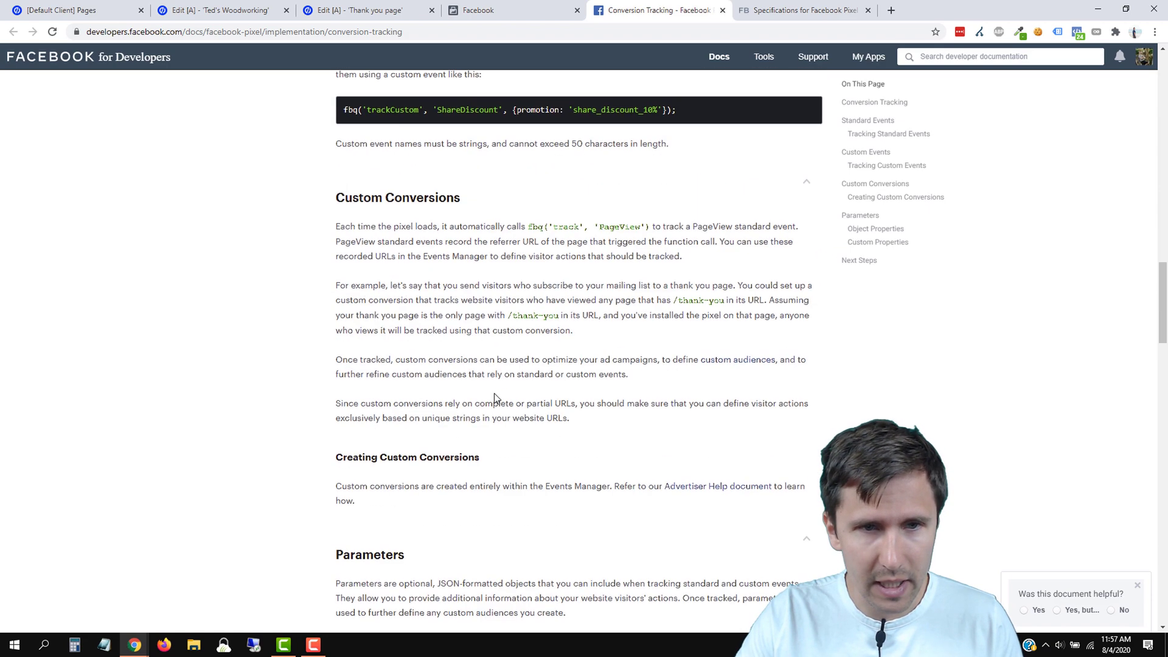
{"action": "scroll", "coordinate": [495, 395], "scroll_direction": "up", "scroll_amount": 4}
{"action": "scroll", "coordinate": [409, 384], "scroll_direction": "up", "scroll_amount": 6}
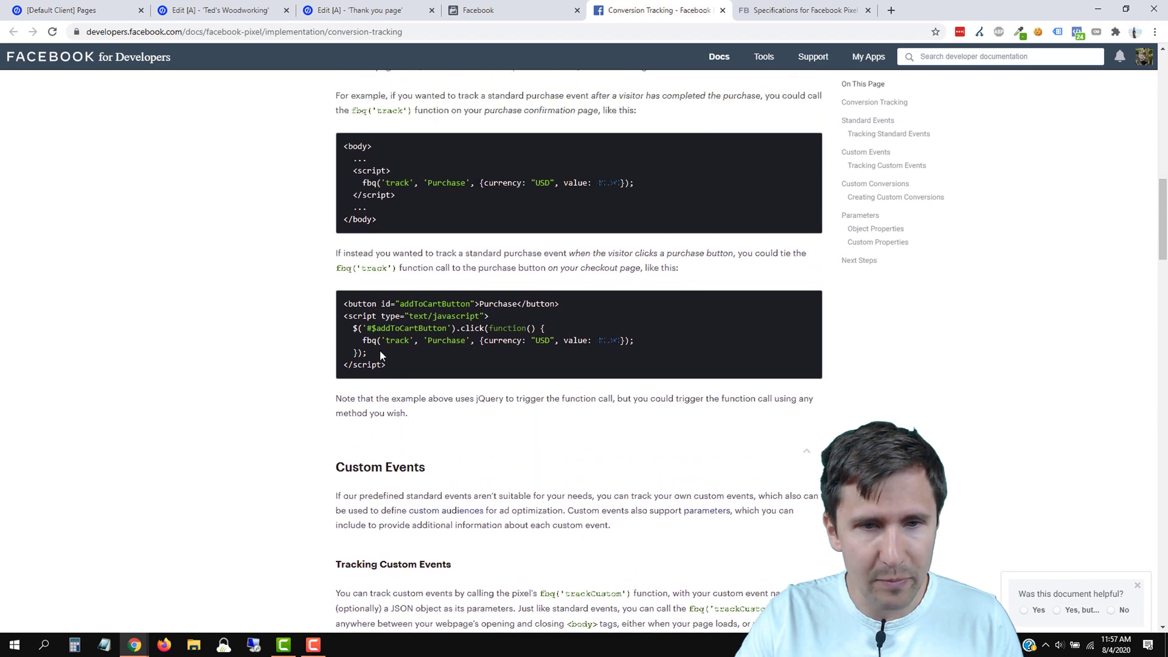
{"action": "scroll", "coordinate": [401, 268], "scroll_direction": "up", "scroll_amount": 1}
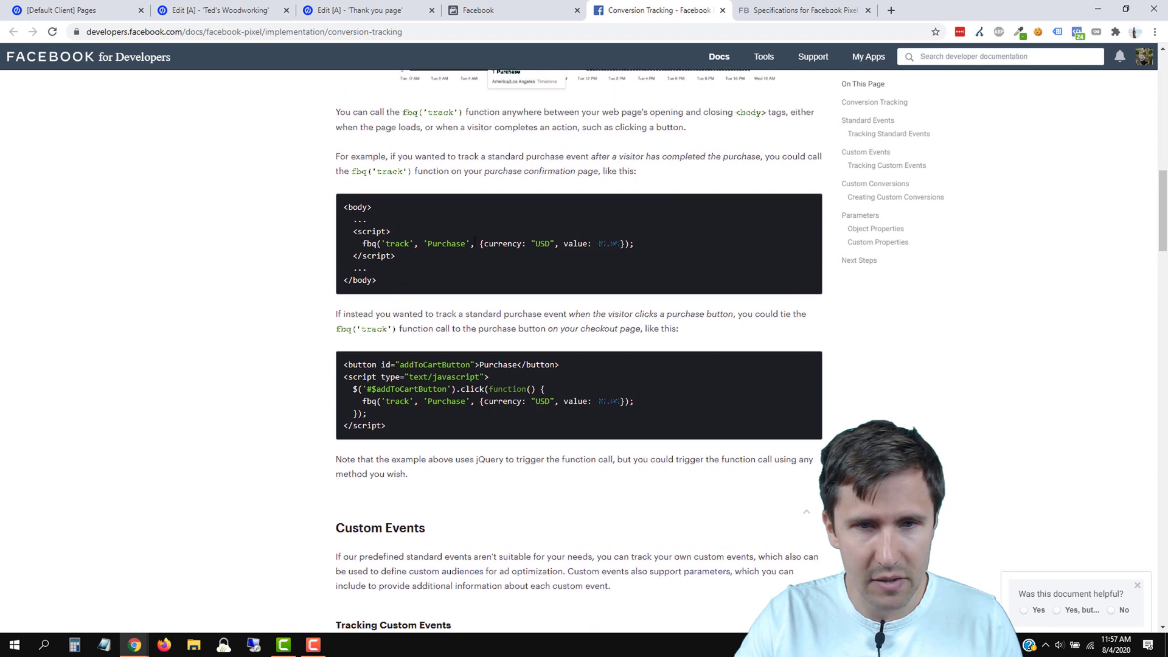
Step: Copy the Purchase tracking script, including its script tags, from the purchase confirmation page example
{"action": "left_click_drag", "start_coordinate": [399, 255], "coordinate": [345, 231]}
{"action": "scroll", "coordinate": [368, 252], "scroll_direction": "up", "scroll_amount": 8}
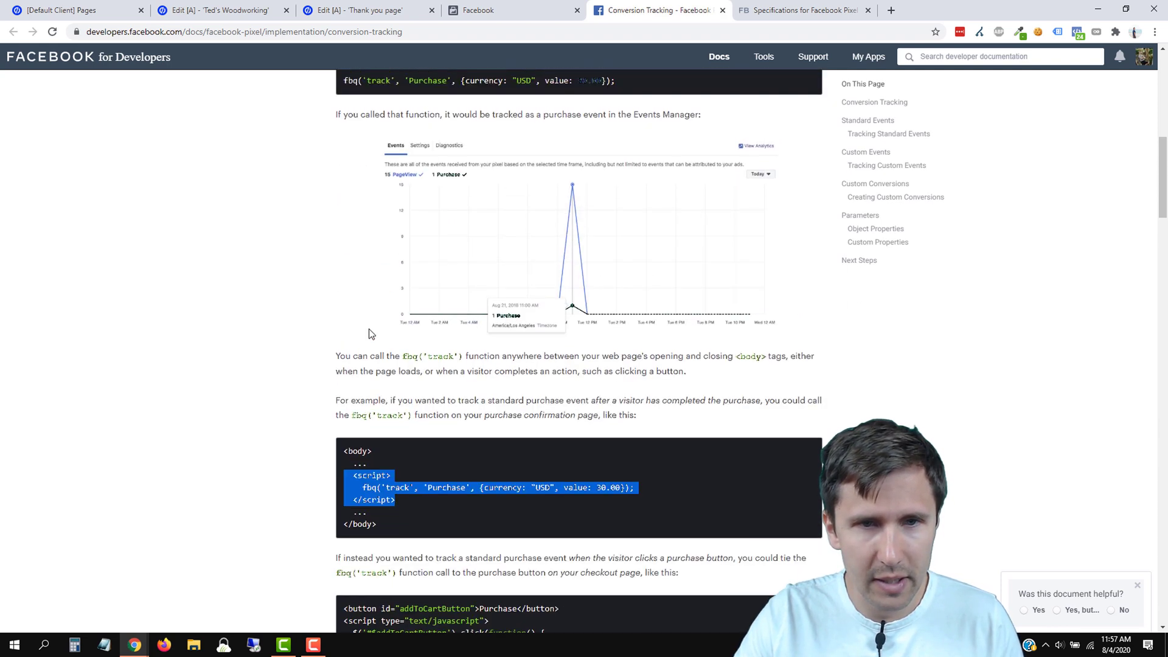
{"action": "scroll", "coordinate": [369, 330], "scroll_direction": "down", "scroll_amount": 5}
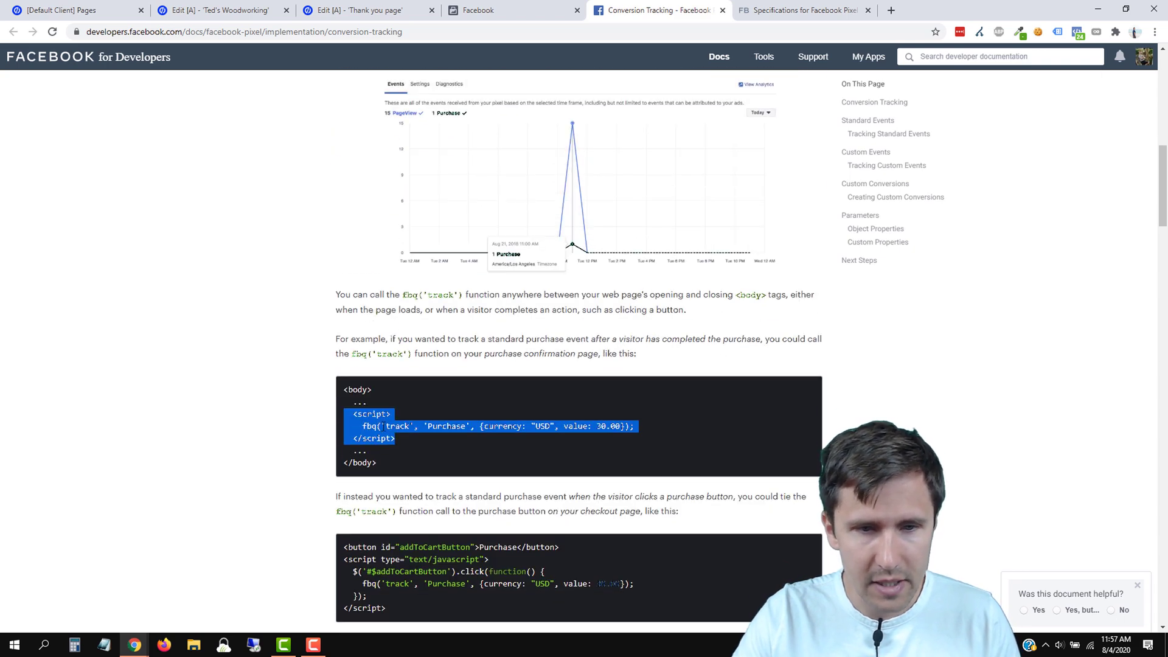
{"action": "right_click", "coordinate": [396, 427]}
{"action": "left_click", "coordinate": [409, 437]}
Step: Add a new JavaScript to the Thank you page in Unbounce and set its placement to Head
{"action": "left_click", "coordinate": [488, 6]}
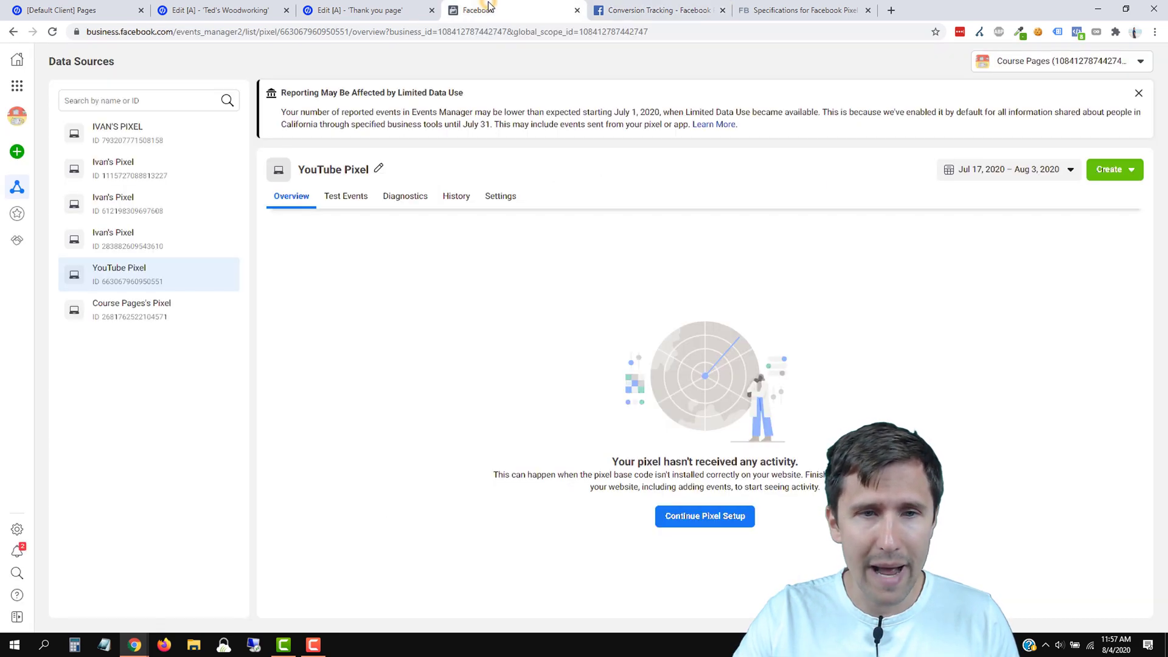
{"action": "left_click", "coordinate": [364, 10]}
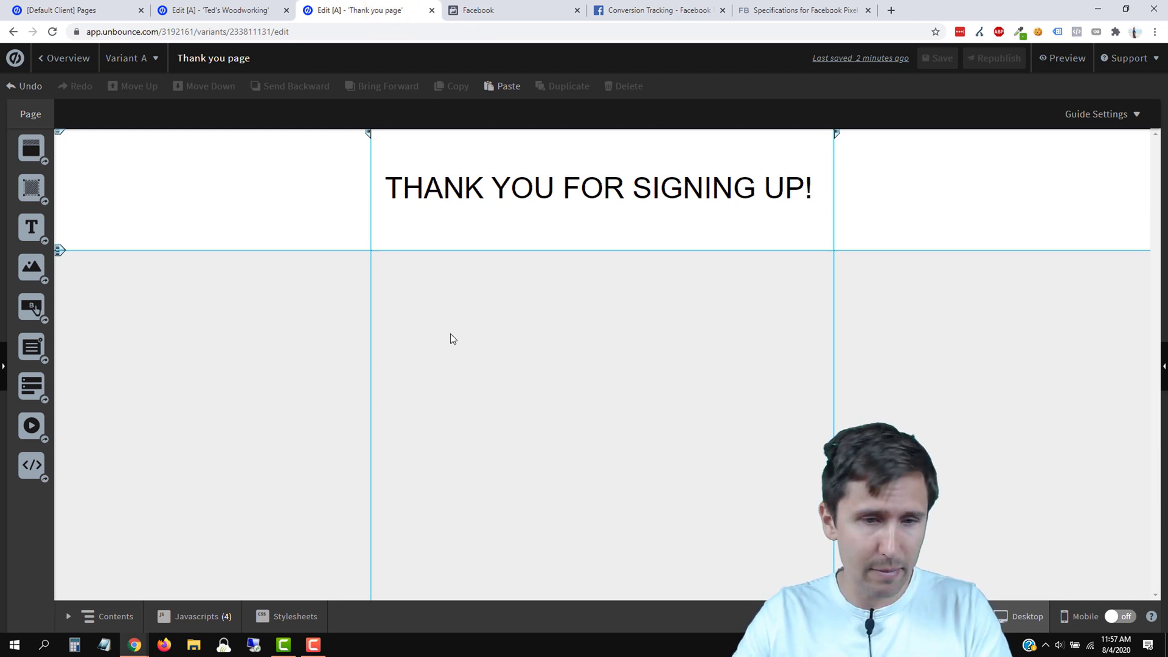
{"action": "left_click", "coordinate": [196, 617]}
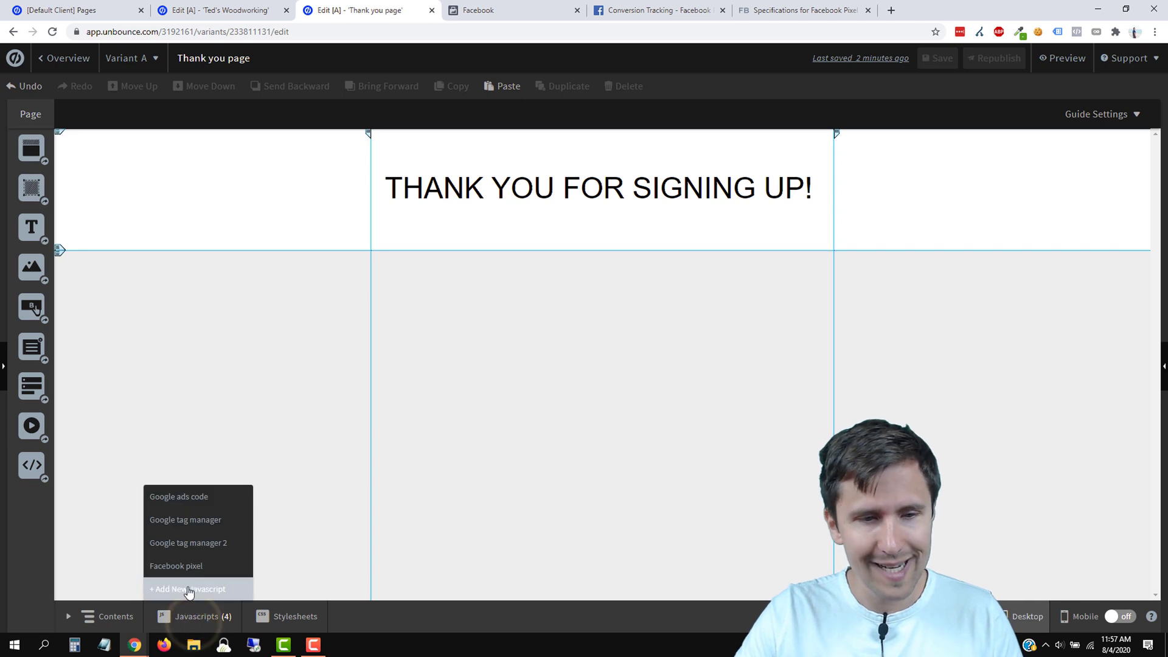
{"action": "left_click", "coordinate": [189, 588]}
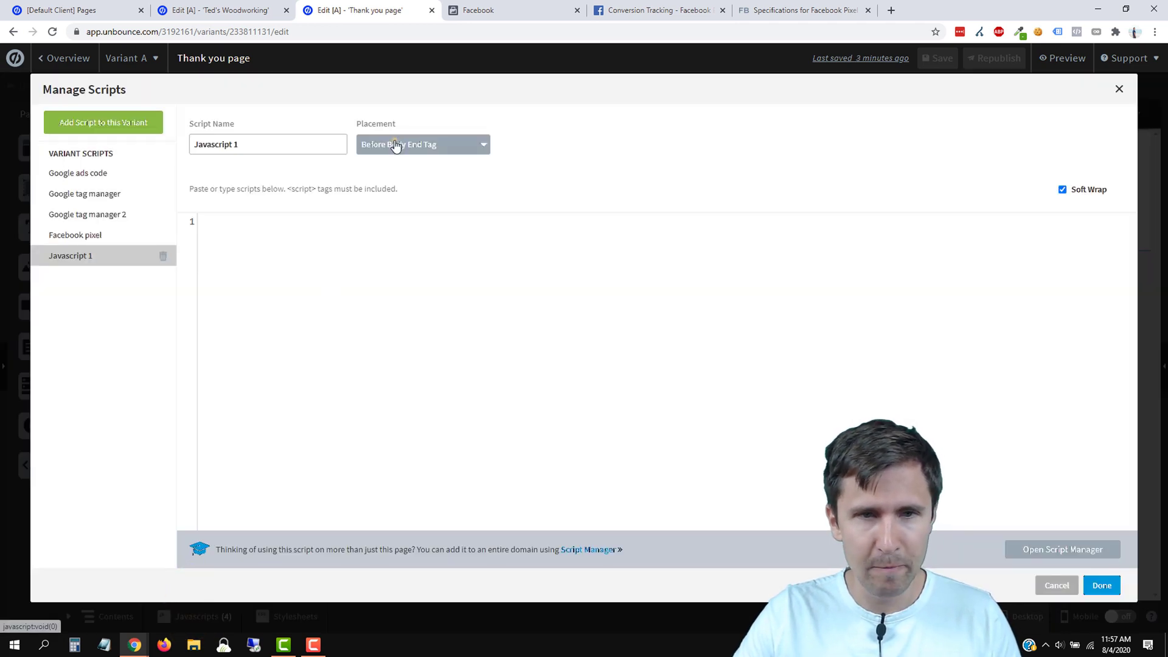
{"action": "left_click", "coordinate": [395, 145]}
{"action": "left_click", "coordinate": [373, 202]}
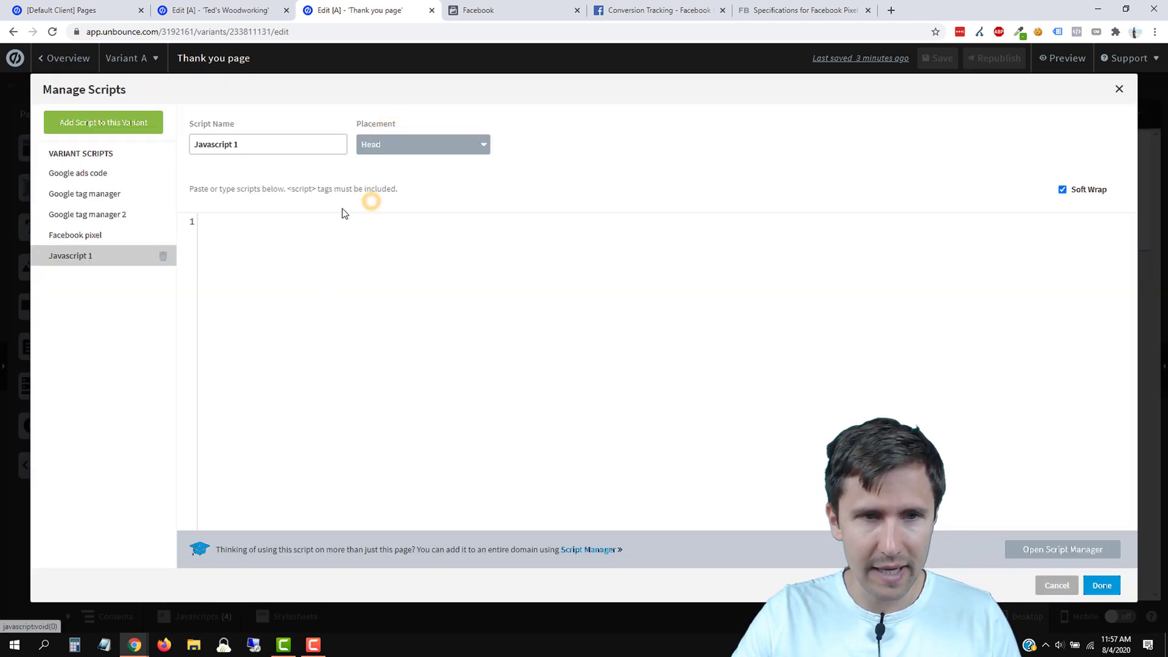
{"action": "left_click", "coordinate": [262, 223]}
Step: Recheck the documentation example, set the new script's placement to Before Body End Tag, and paste the copied Purchase event code
{"action": "left_click", "coordinate": [675, 9]}
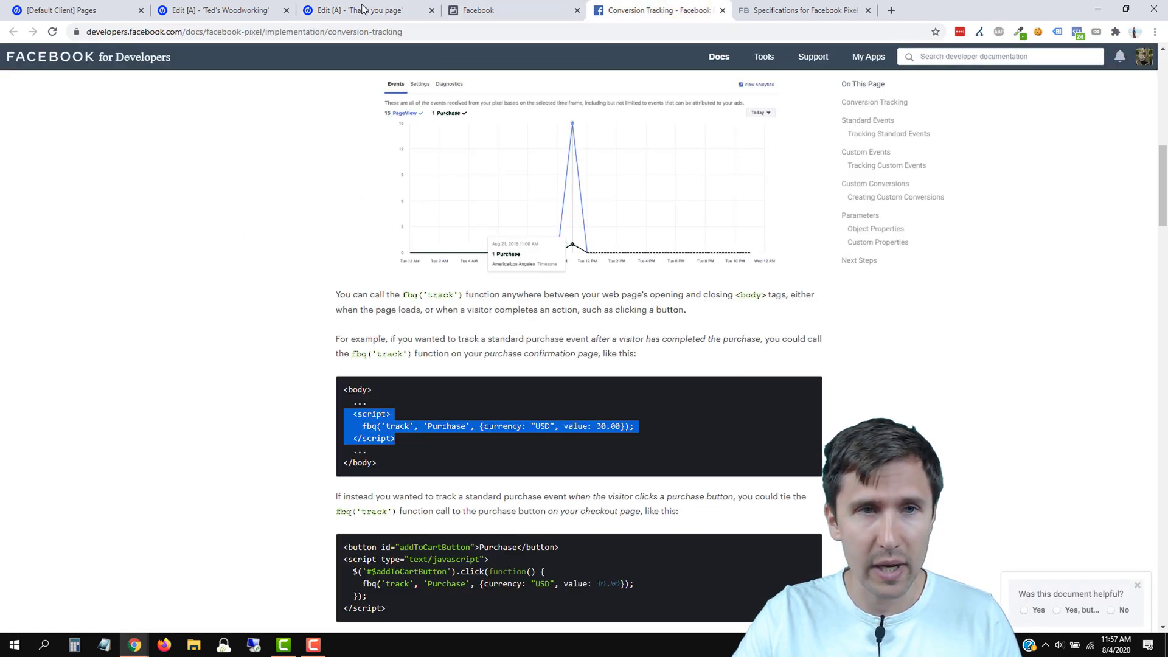
{"action": "left_click", "coordinate": [219, 10]}
{"action": "left_click", "coordinate": [363, 10]}
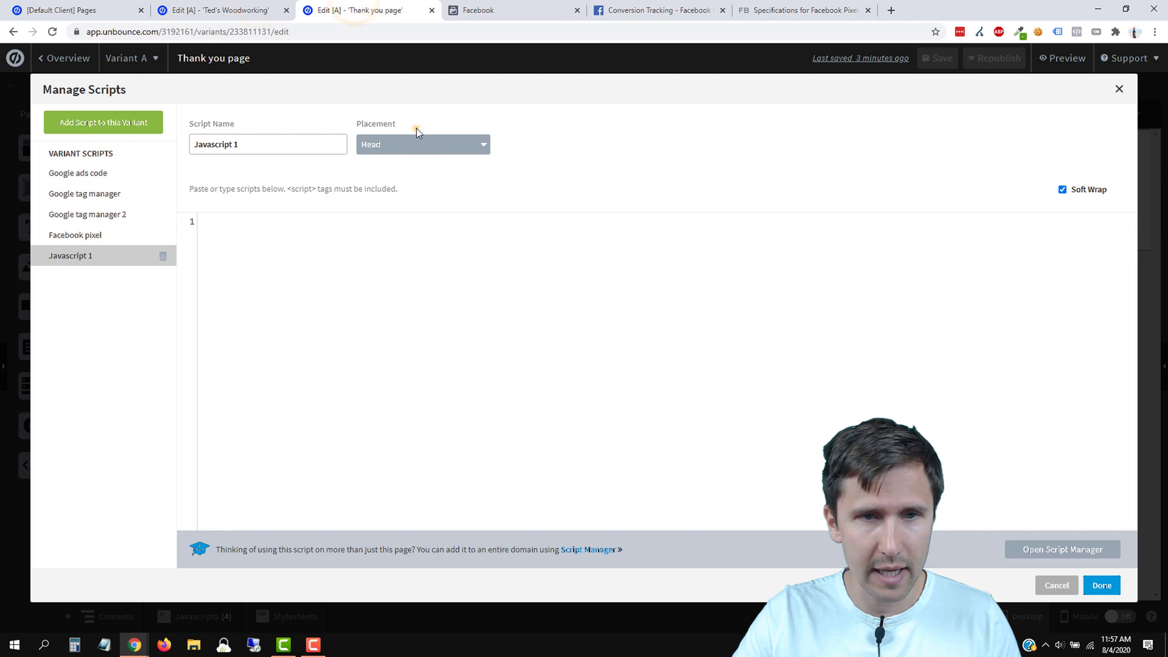
{"action": "left_click", "coordinate": [402, 144]}
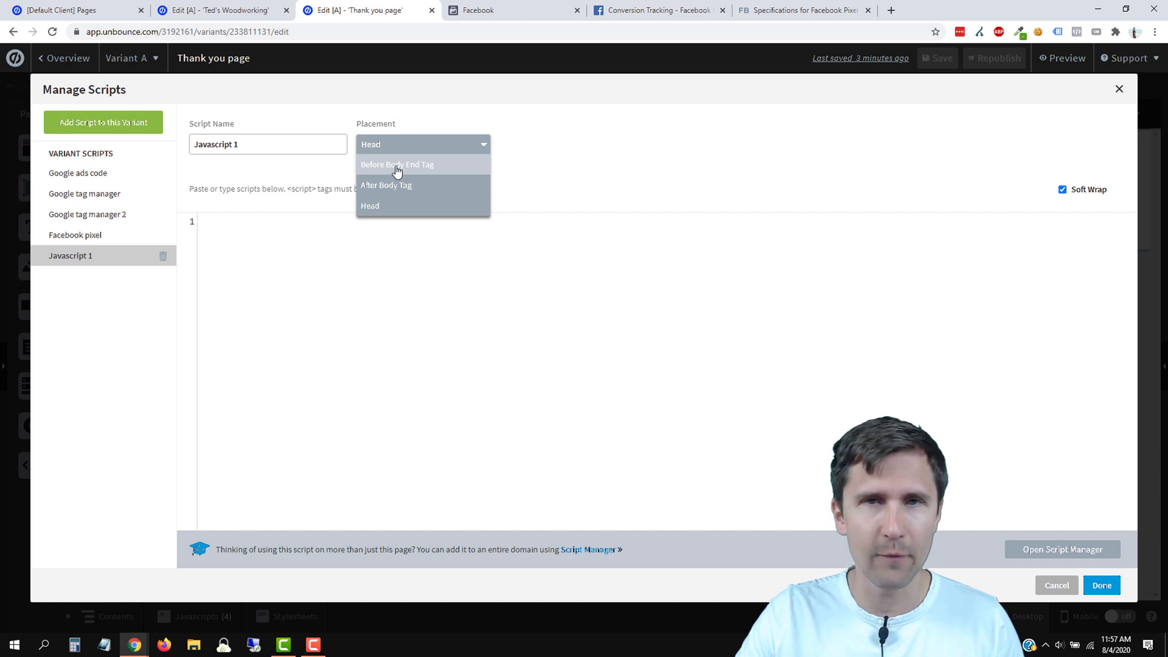
{"action": "left_click", "coordinate": [397, 166]}
{"action": "left_click", "coordinate": [241, 220]}
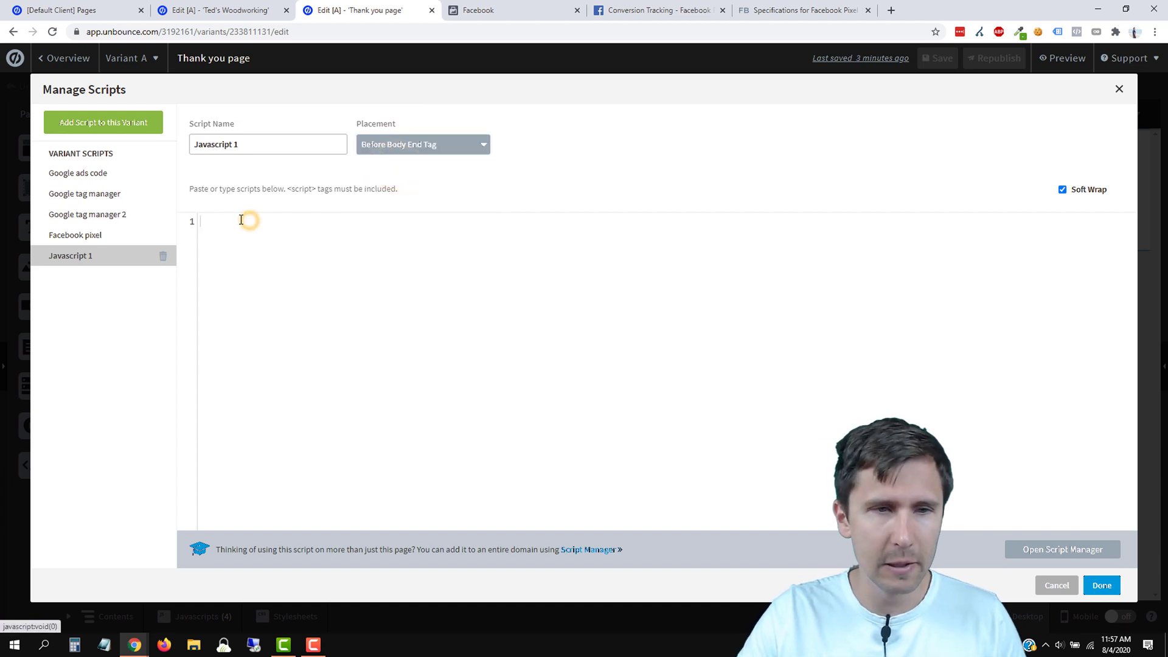
{"action": "right_click", "coordinate": [242, 219]}
{"action": "left_click", "coordinate": [279, 307]}
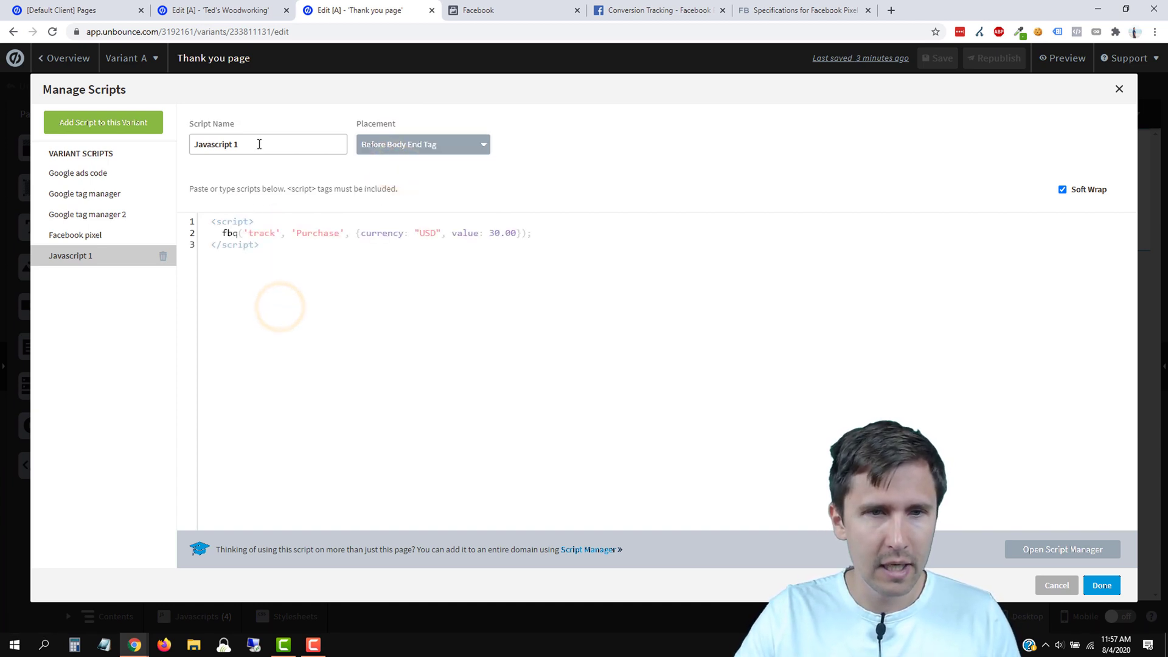
Step: Rename the new script to "Facebook event - Lead"
{"action": "triple_click", "coordinate": [259, 145]}
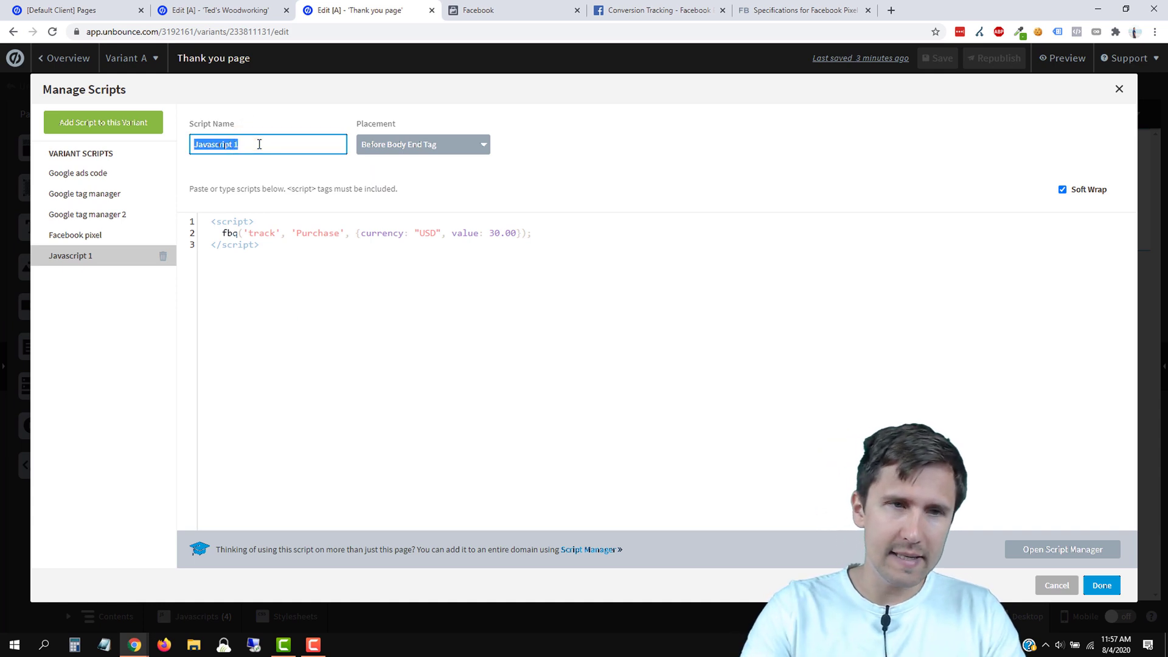
{"action": "type", "text": "Facebook event - Lead"}
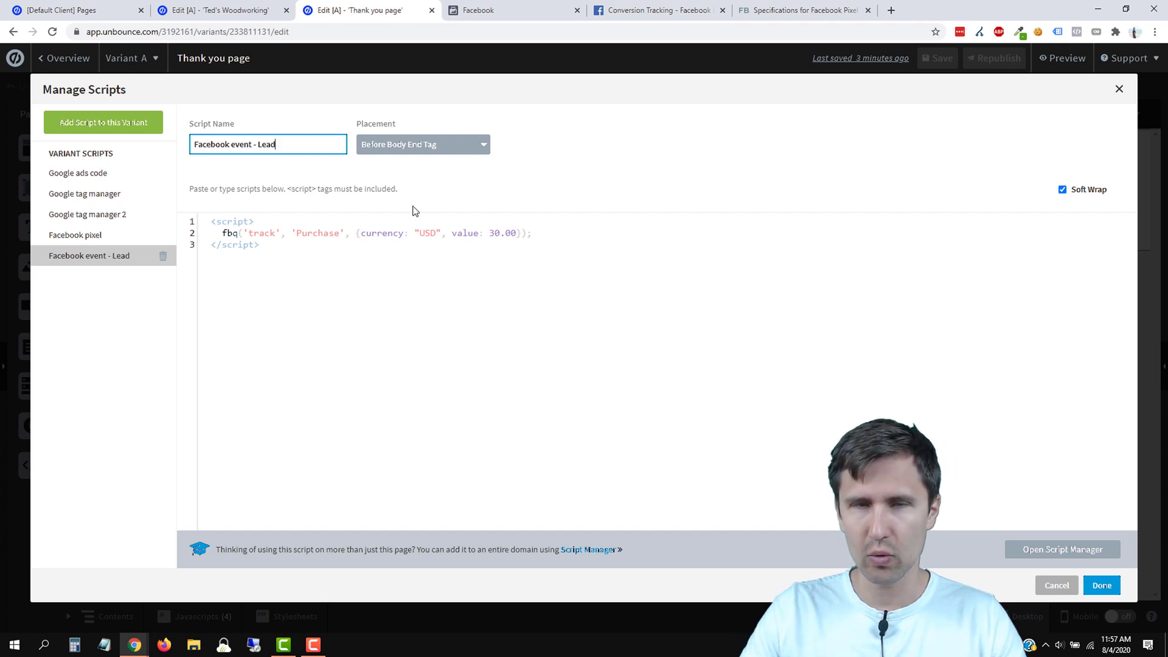
{"action": "triple_click", "coordinate": [295, 236]}
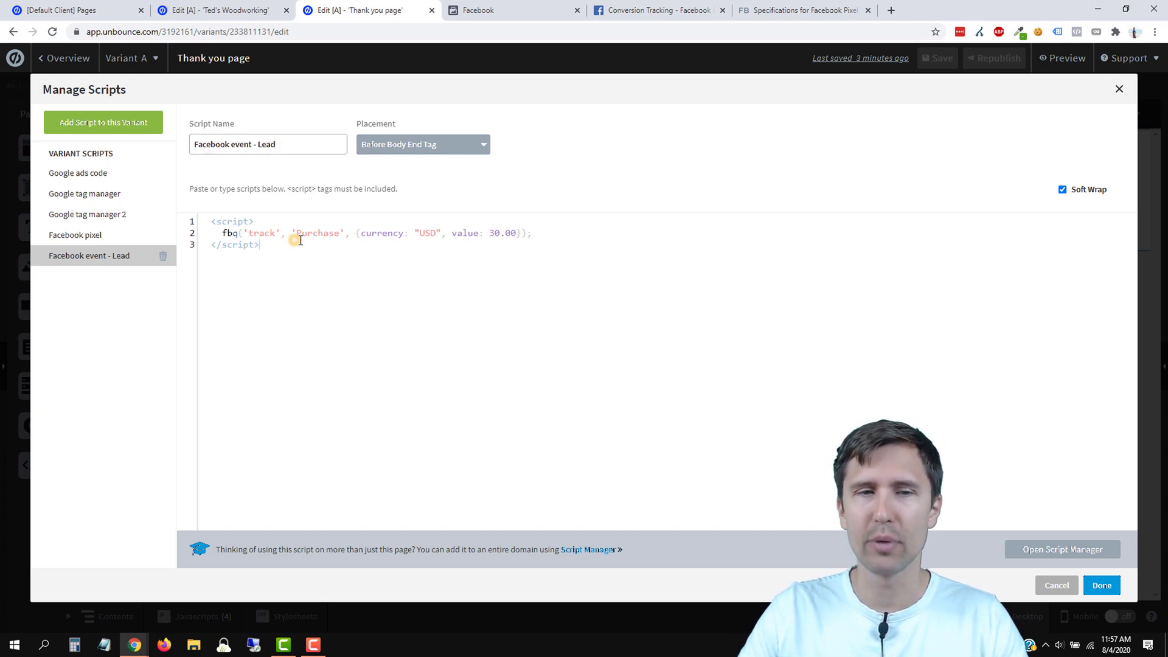
{"action": "left_click", "coordinate": [294, 232]}
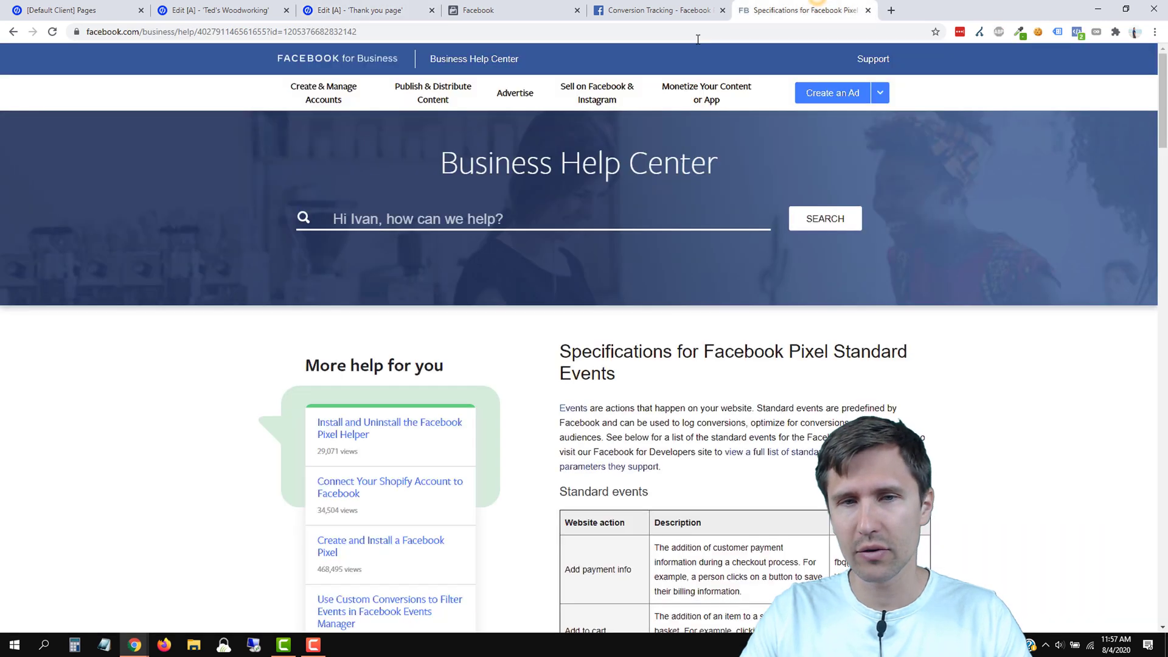
Step: Examine the standard events table in the Facebook pixel specifications, comparing event descriptions and codes such as Add to cart, Donate, Lead, Start trial and Subscribe
{"action": "left_click", "coordinate": [809, 10]}
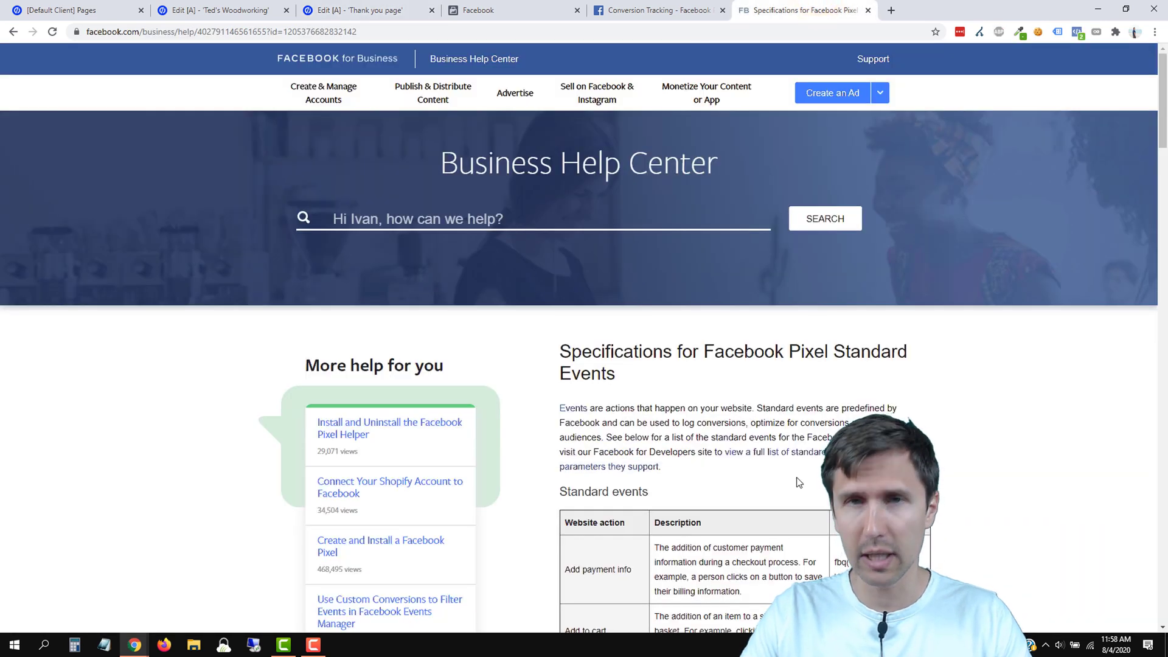
{"action": "scroll", "coordinate": [799, 479], "scroll_direction": "down", "scroll_amount": 7}
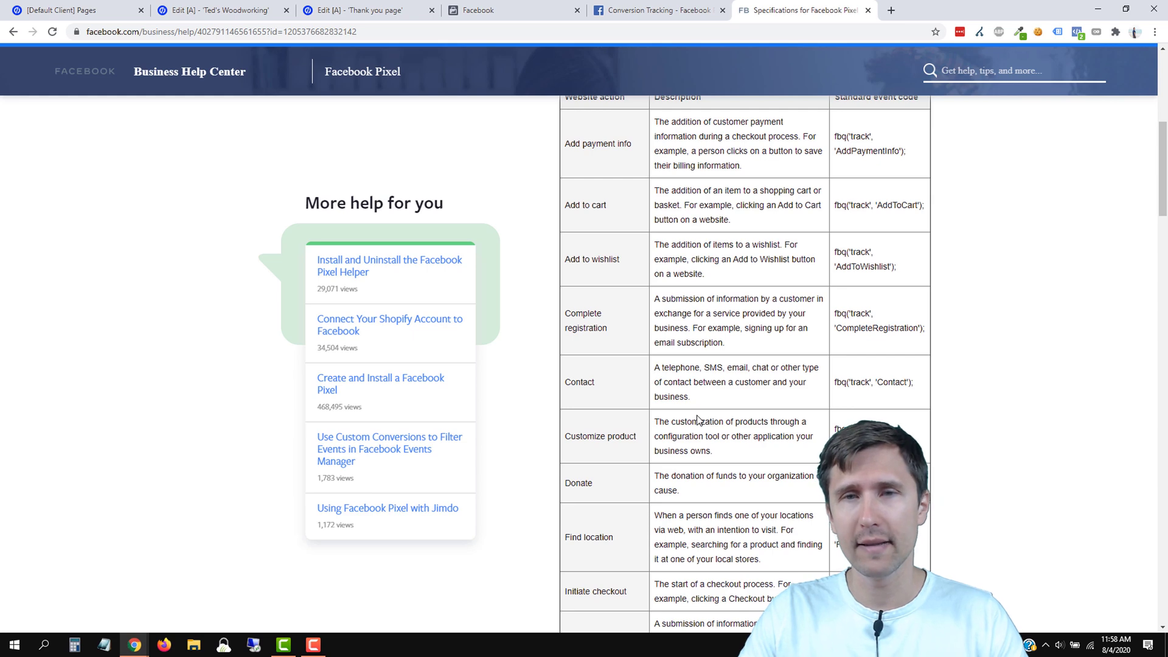
{"action": "scroll", "coordinate": [693, 399], "scroll_direction": "up", "scroll_amount": 1}
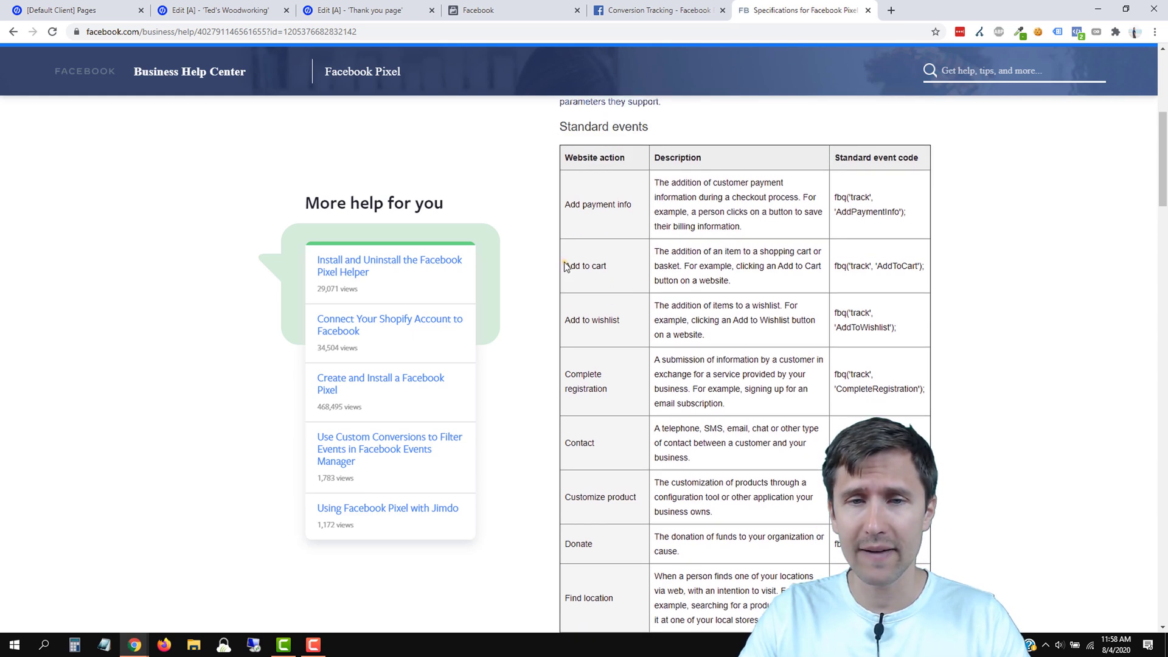
{"action": "left_click_drag", "start_coordinate": [565, 266], "coordinate": [626, 264]}
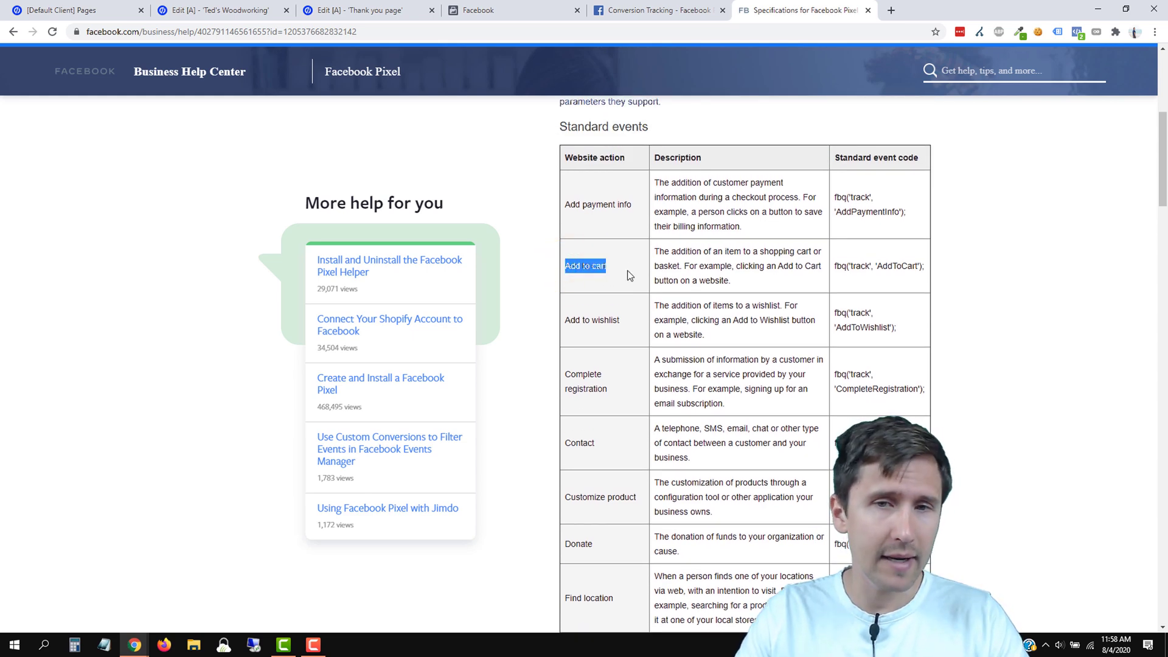
{"action": "scroll", "coordinate": [626, 270], "scroll_direction": "down", "scroll_amount": 4}
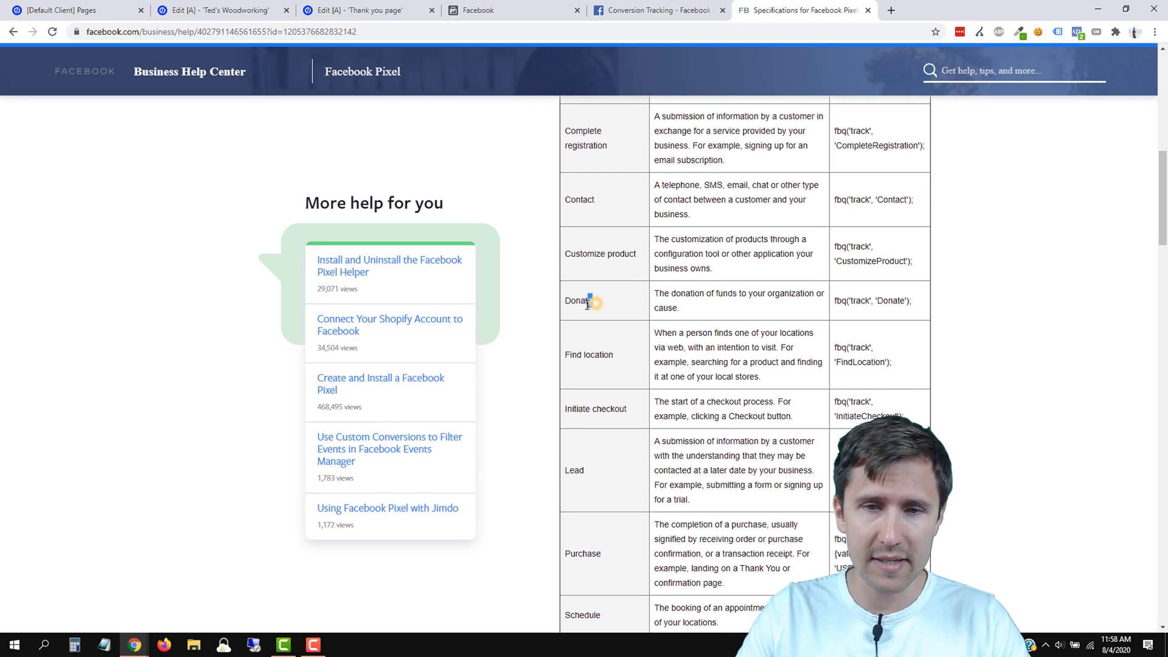
{"action": "left_click_drag", "start_coordinate": [588, 302], "coordinate": [568, 300]}
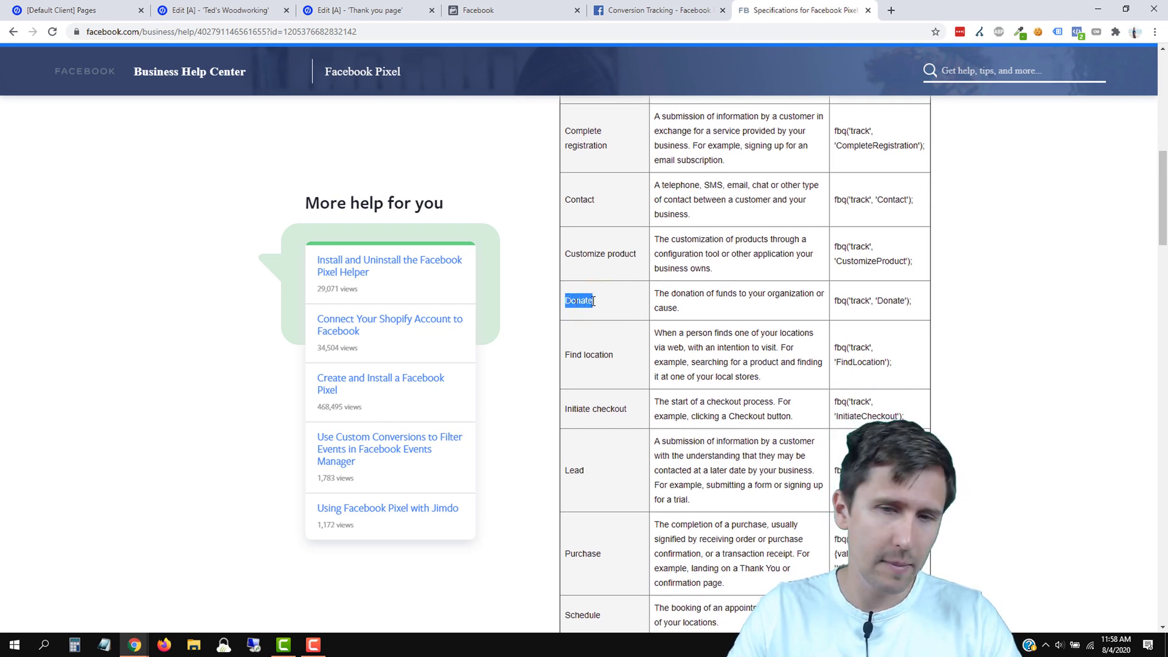
{"action": "scroll", "coordinate": [618, 383], "scroll_direction": "down", "scroll_amount": 3}
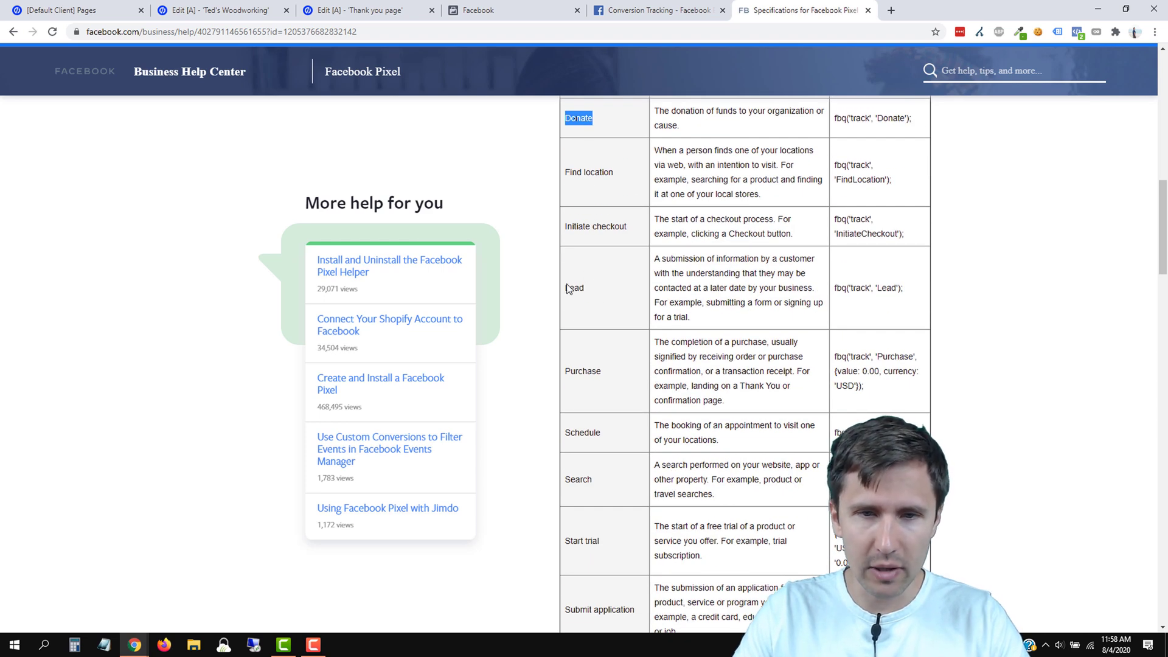
{"action": "left_click_drag", "start_coordinate": [567, 285], "coordinate": [841, 284]}
{"action": "scroll", "coordinate": [841, 284], "scroll_direction": "down", "scroll_amount": 4}
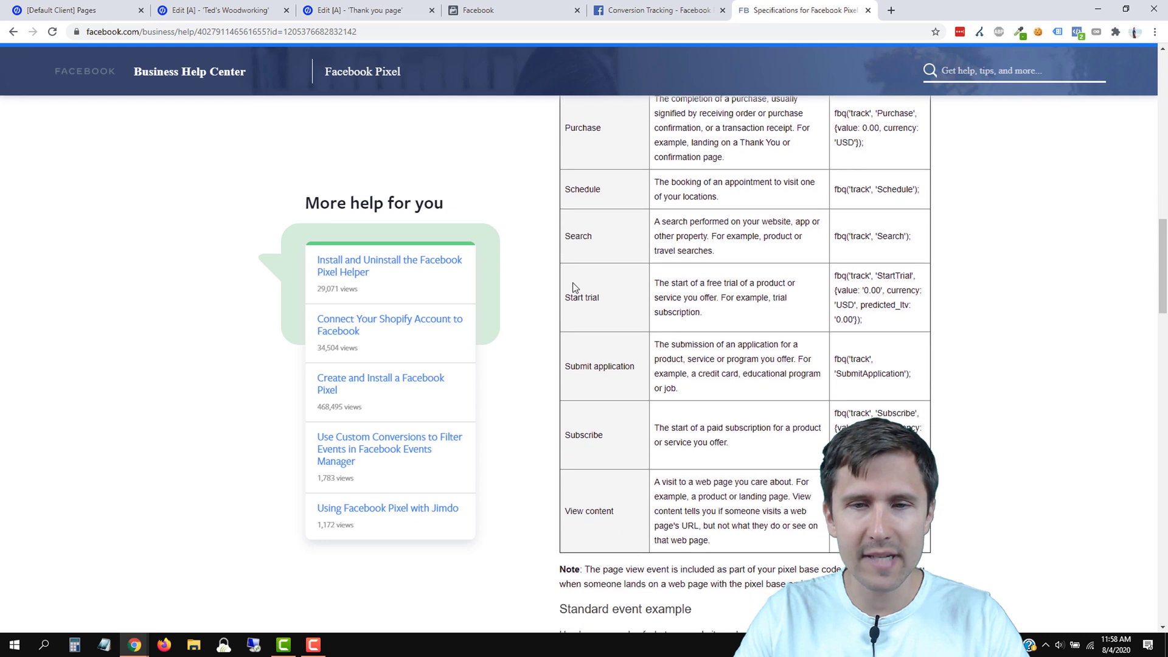
{"action": "left_click_drag", "start_coordinate": [570, 297], "coordinate": [883, 281]}
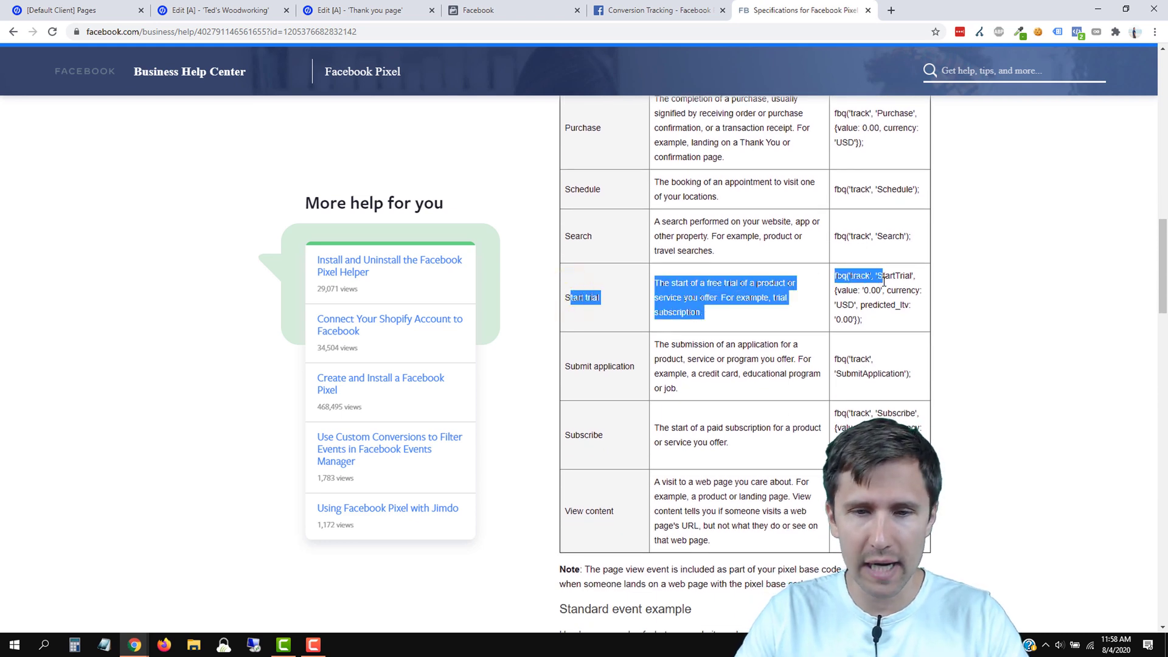
{"action": "left_click_drag", "start_coordinate": [570, 433], "coordinate": [876, 425]}
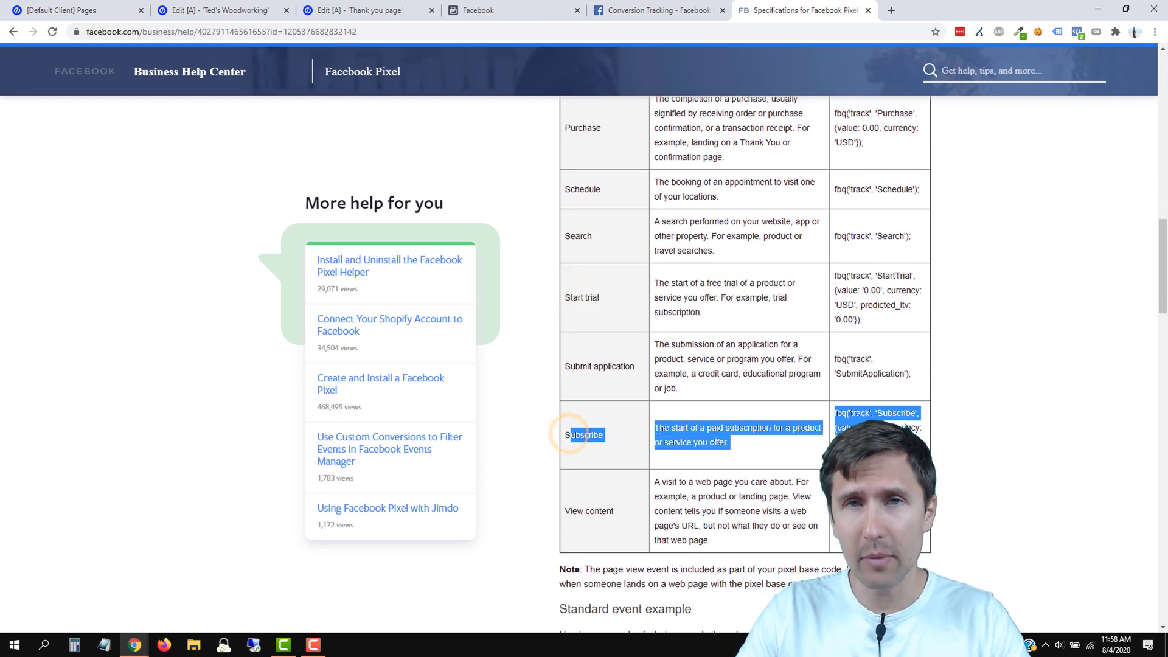
Step: Copy the Lead standard event code, fbq('track', 'Lead');, from the standard events table
{"action": "scroll", "coordinate": [739, 373], "scroll_direction": "up", "scroll_amount": 4}
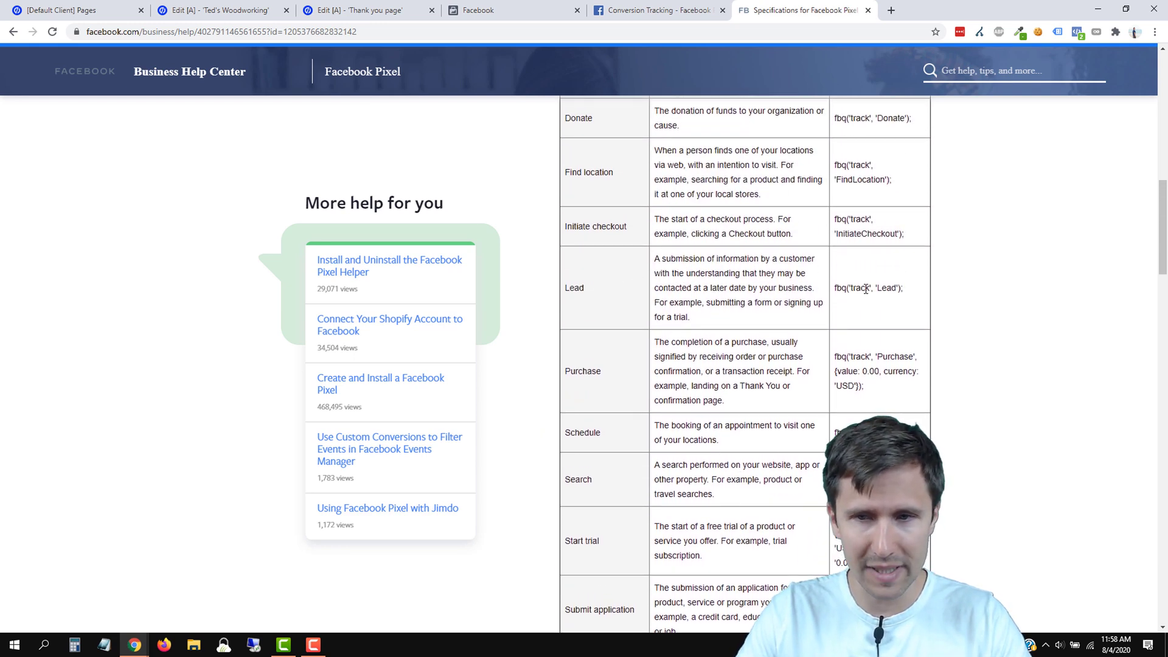
{"action": "left_click_drag", "start_coordinate": [908, 291], "coordinate": [835, 288]}
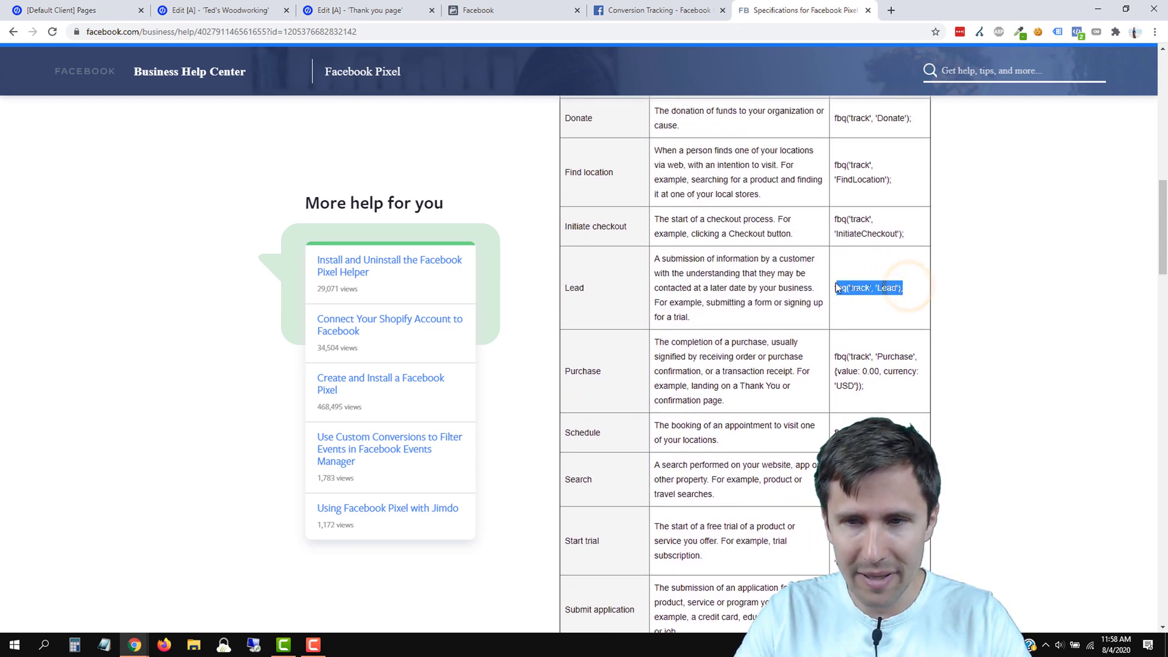
{"action": "right_click", "coordinate": [866, 290]}
{"action": "left_click", "coordinate": [892, 299]}
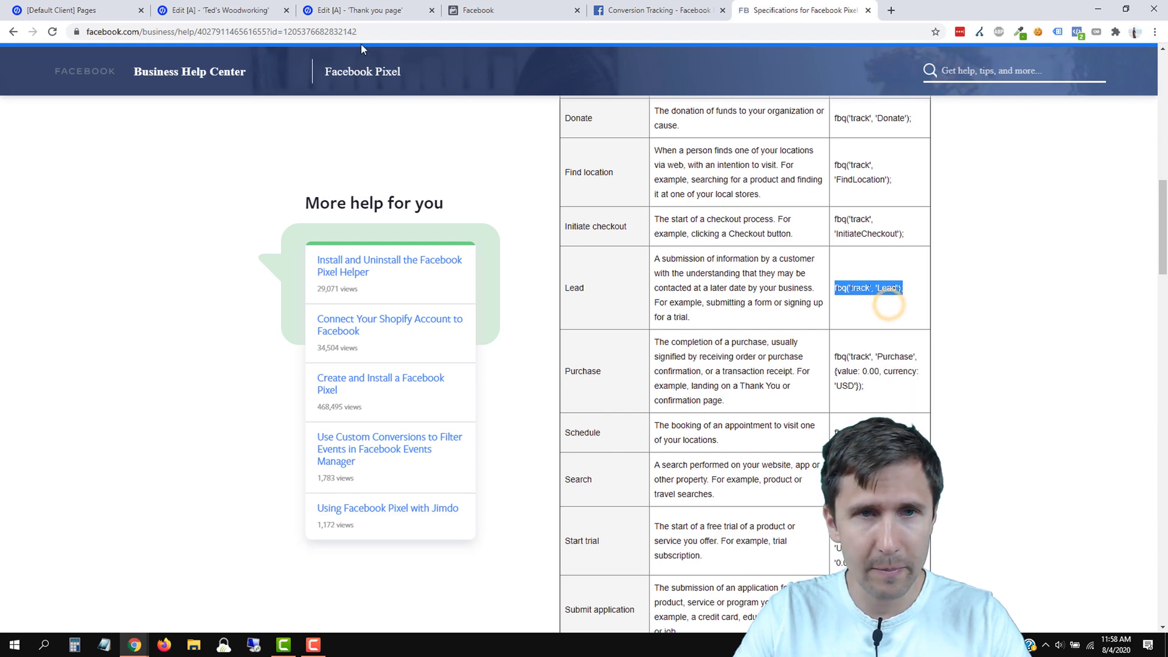
Step: In the Unbounce script "Facebook event - Lead", replace the Purchase tracking line with the copied Lead event code, keeping the script tags
{"action": "left_click", "coordinate": [358, 11]}
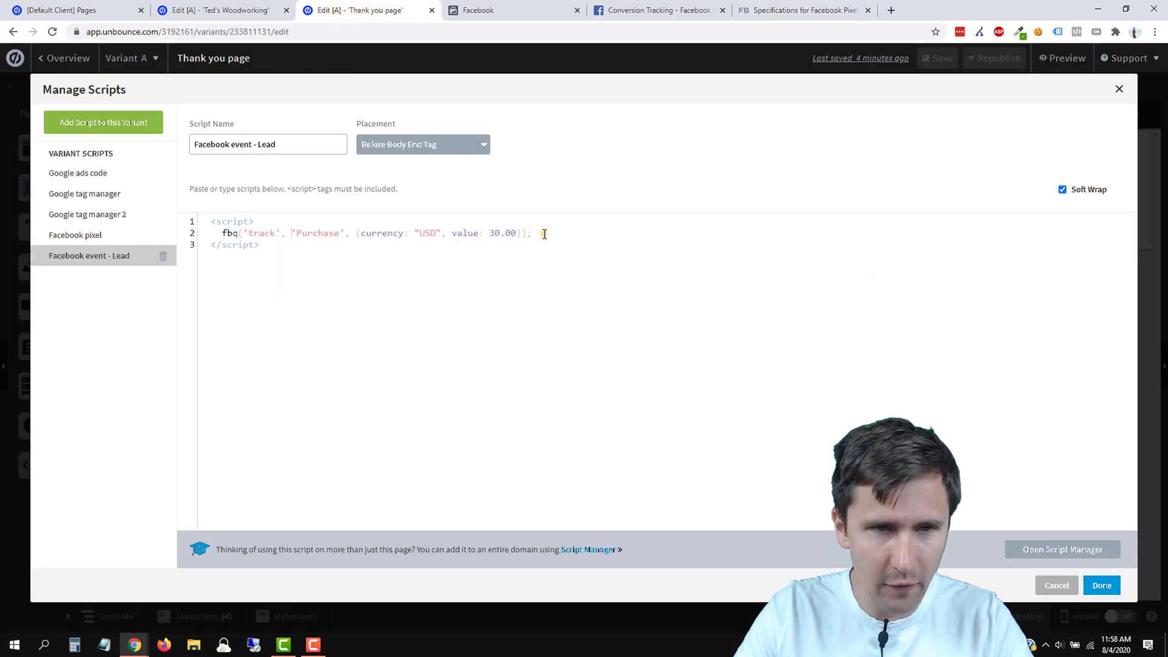
{"action": "left_click_drag", "start_coordinate": [544, 234], "coordinate": [221, 230]}
{"action": "key", "text": "BackSpace"}
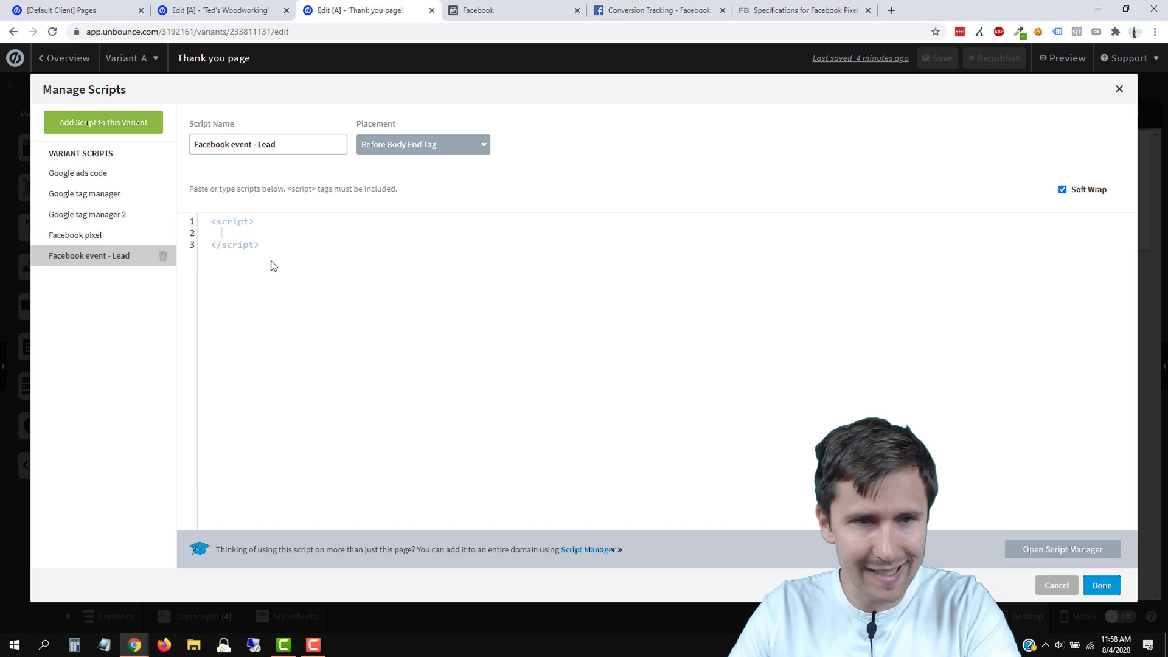
{"action": "right_click", "coordinate": [240, 235]}
{"action": "left_click", "coordinate": [273, 326]}
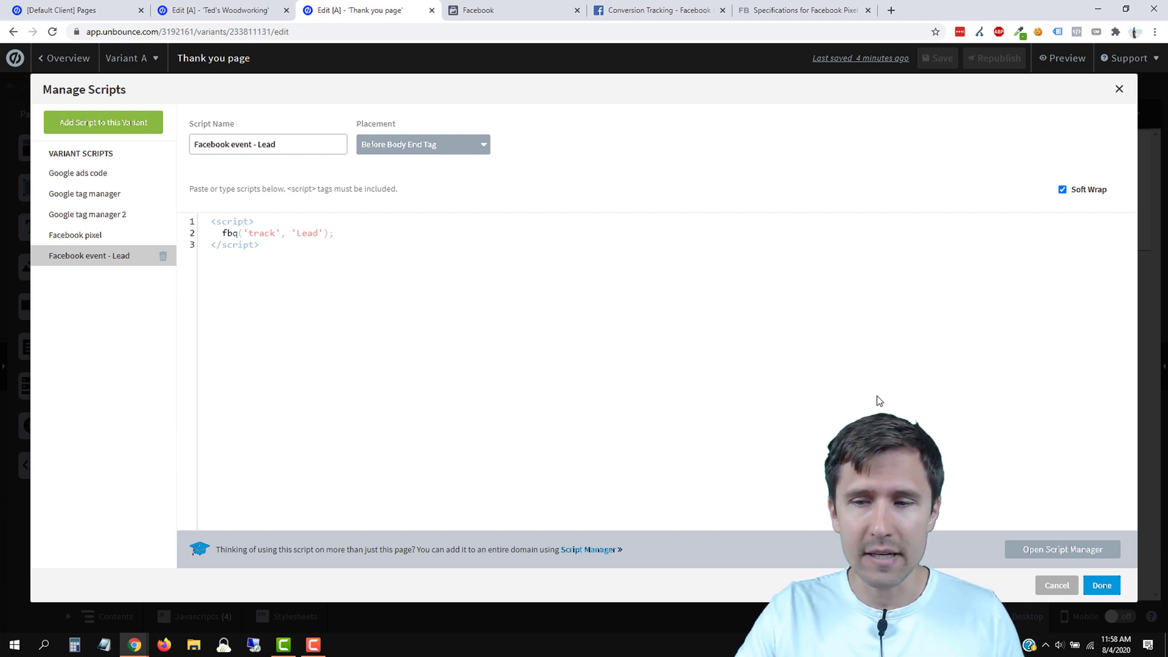
Step: Finish editing the scripts, save the Thank you page, and republish it
{"action": "left_click", "coordinate": [1101, 585]}
{"action": "left_click", "coordinate": [950, 61]}
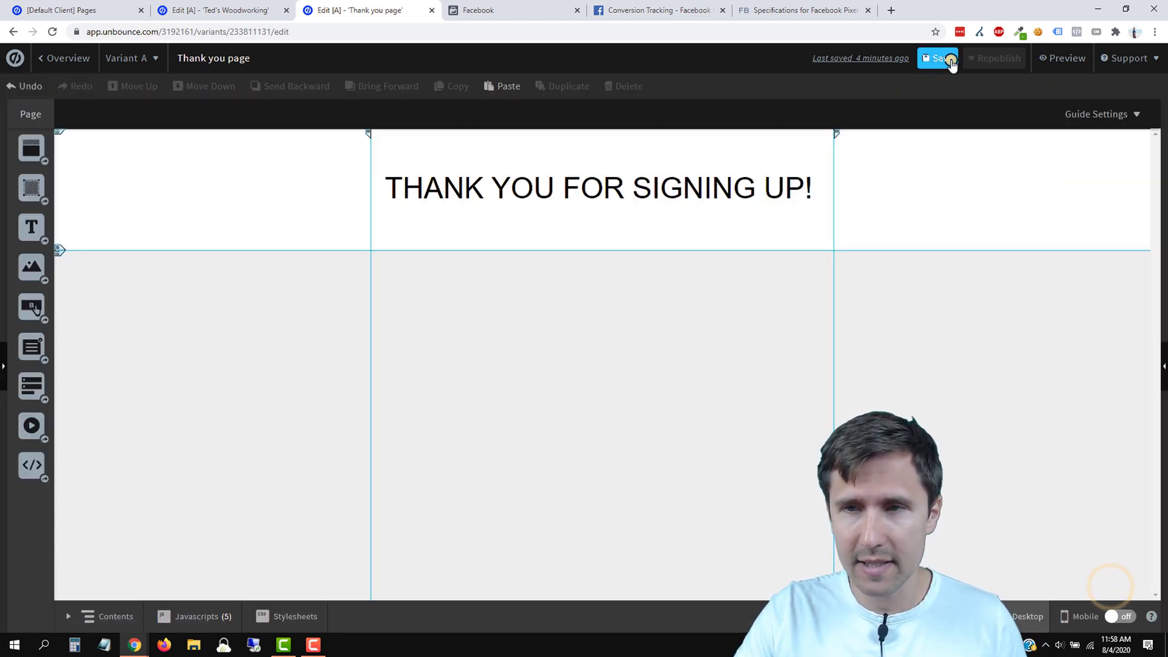
{"action": "left_click", "coordinate": [986, 58]}
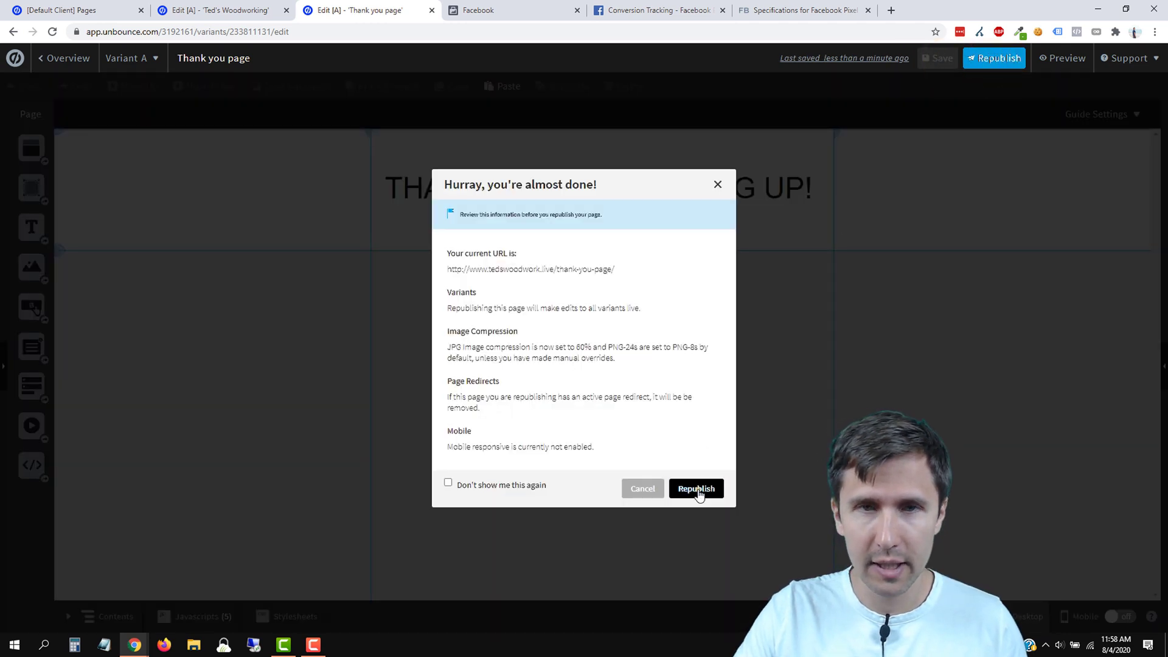
{"action": "left_click", "coordinate": [697, 491]}
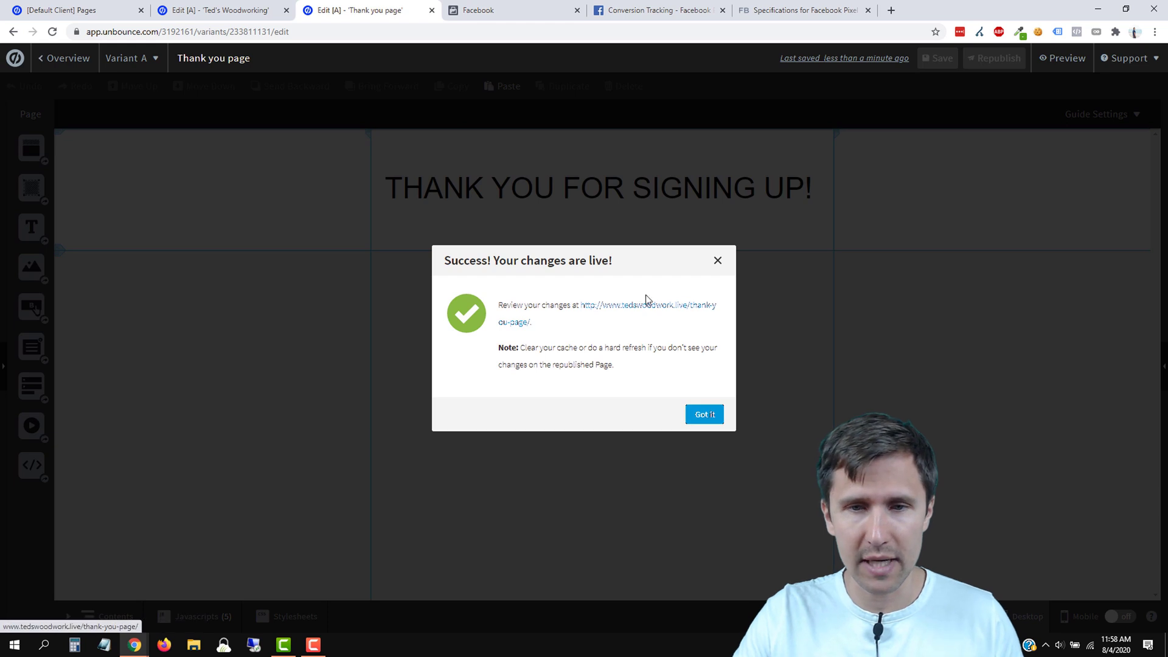
Step: Open the live thank-you page in a new browser tab and place it directly before the Facebook Events Manager tab
{"action": "right_click", "coordinate": [635, 312]}
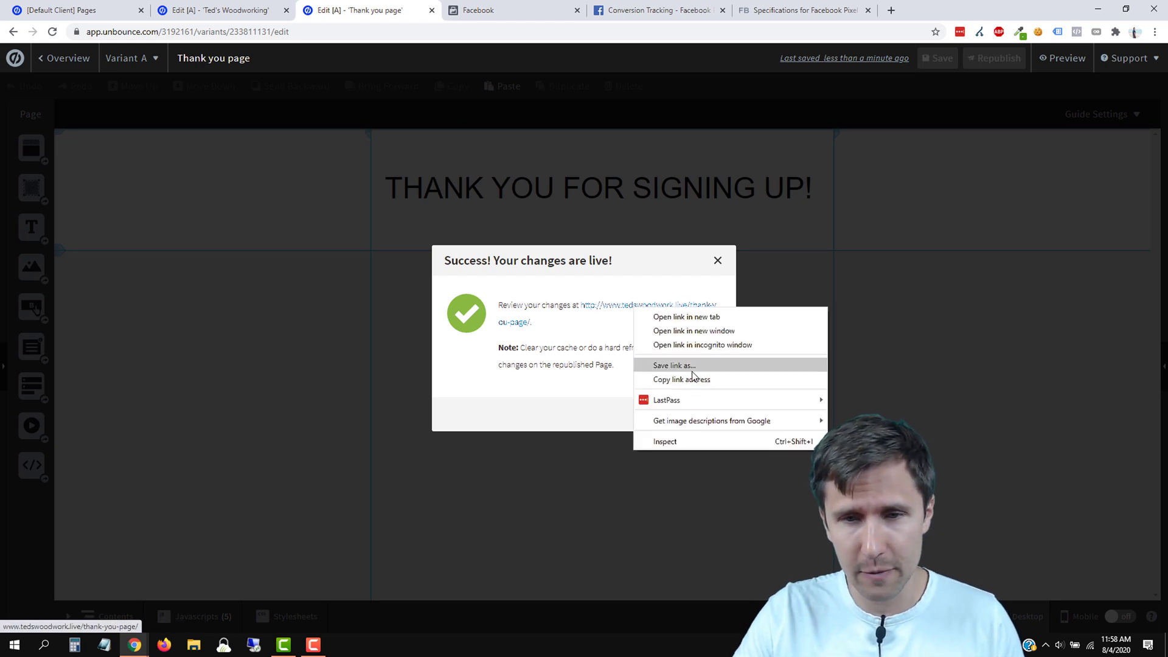
{"action": "left_click", "coordinate": [690, 317]}
{"action": "left_click_drag", "start_coordinate": [488, 4], "coordinate": [628, 19]}
{"action": "left_click", "coordinate": [820, 5]}
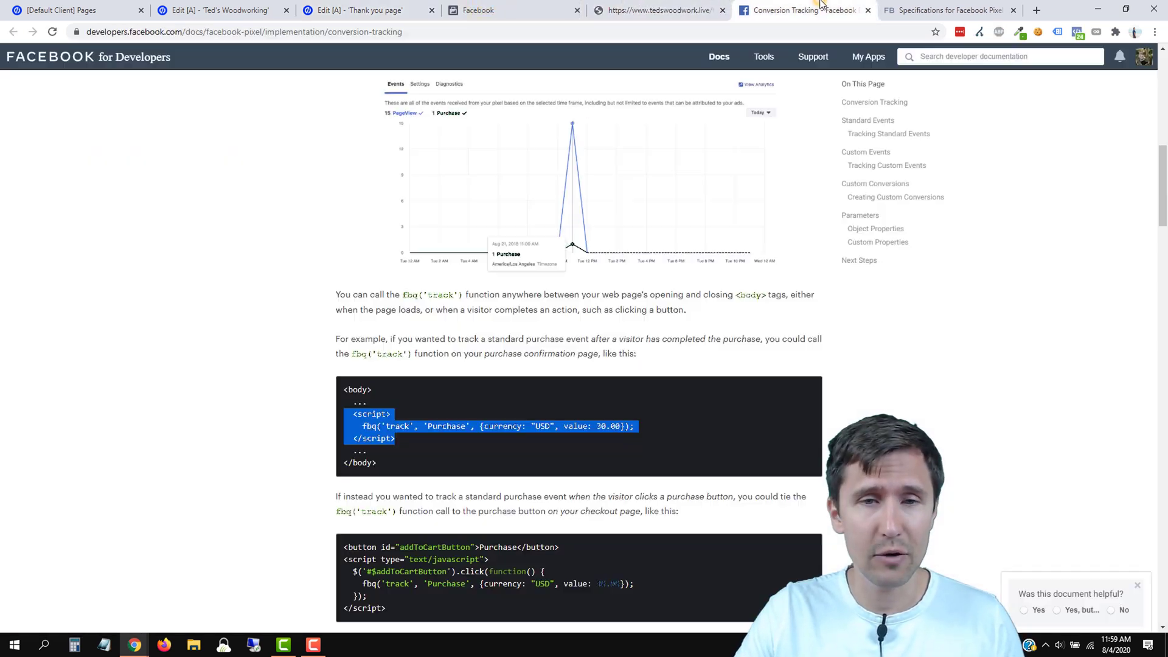
{"action": "left_click", "coordinate": [499, 5]}
{"action": "left_click_drag", "start_coordinate": [500, 3], "coordinate": [638, 4]}
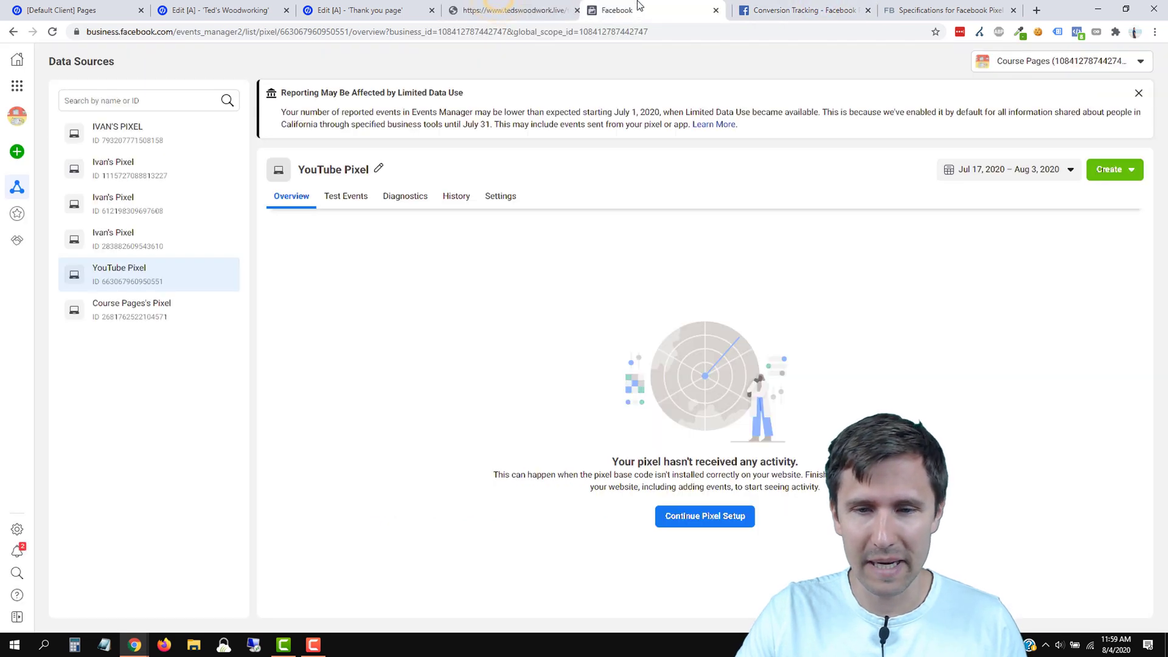
{"action": "left_click", "coordinate": [539, 9]}
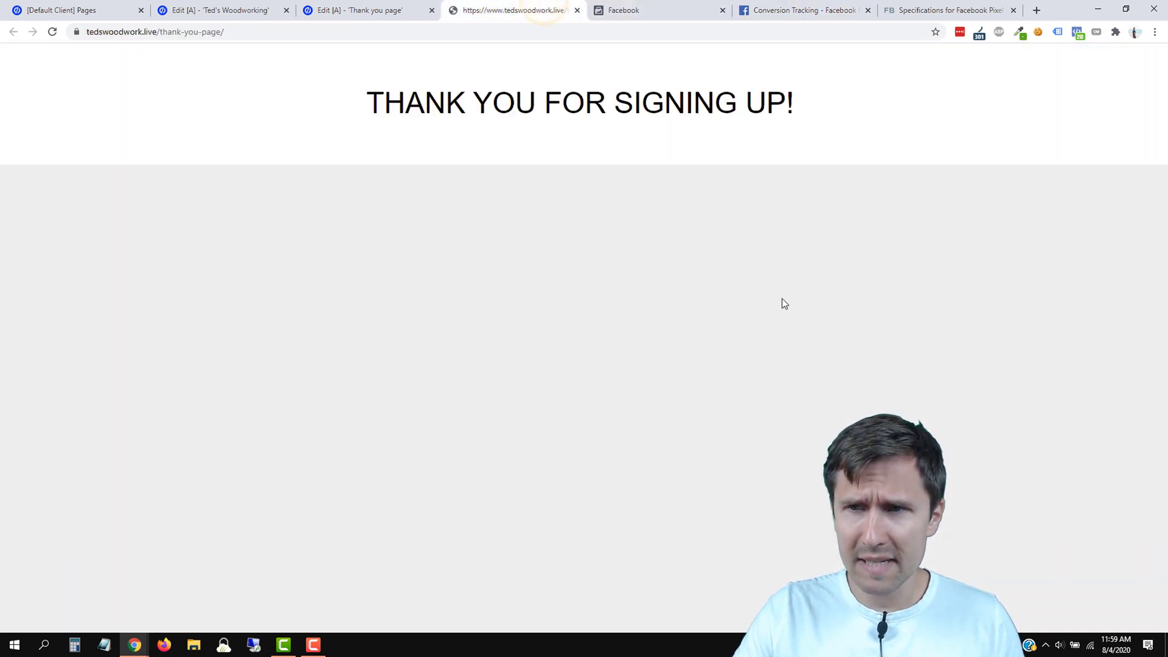
Step: Check which pixels and events Facebook Pixel Helper detects on the live thank-you page
{"action": "left_click", "coordinate": [1080, 31]}
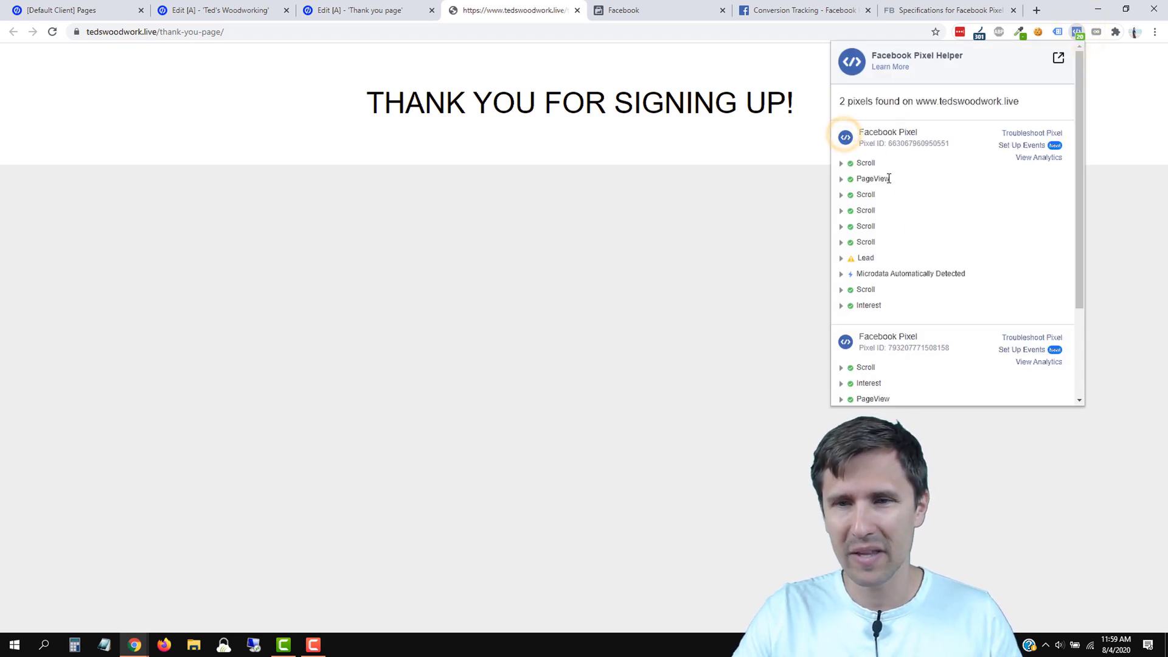
{"action": "scroll", "coordinate": [915, 196], "scroll_direction": "down", "scroll_amount": 1}
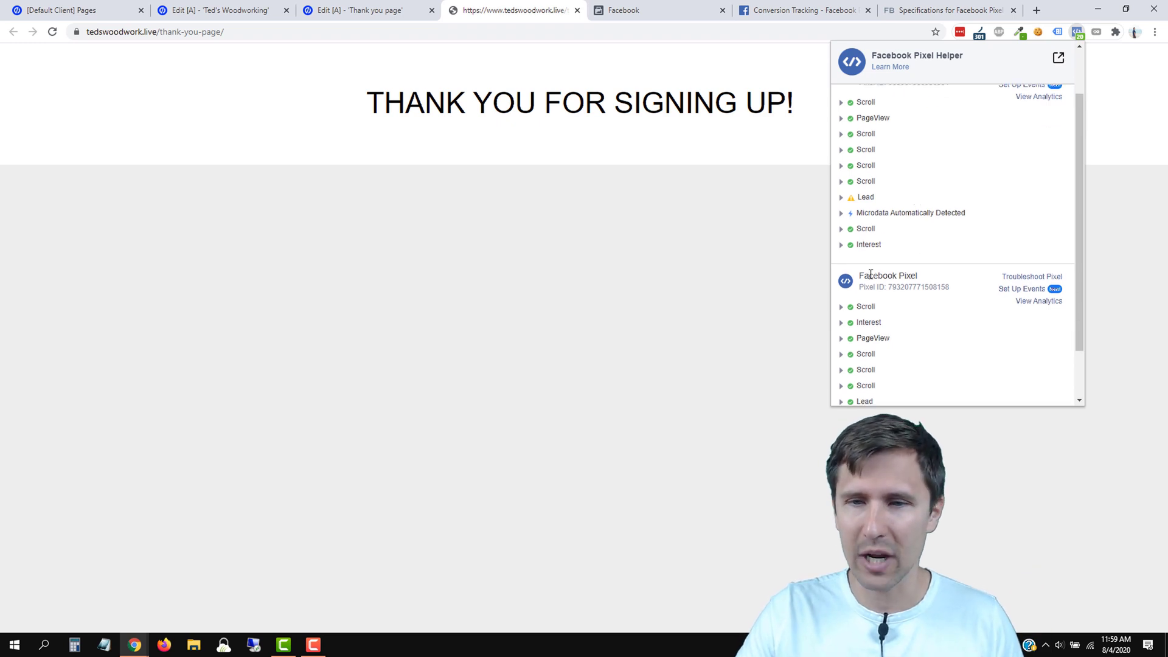
{"action": "left_click", "coordinate": [852, 277]}
{"action": "left_click", "coordinate": [899, 282]}
{"action": "scroll", "coordinate": [935, 285], "scroll_direction": "up", "scroll_amount": 1}
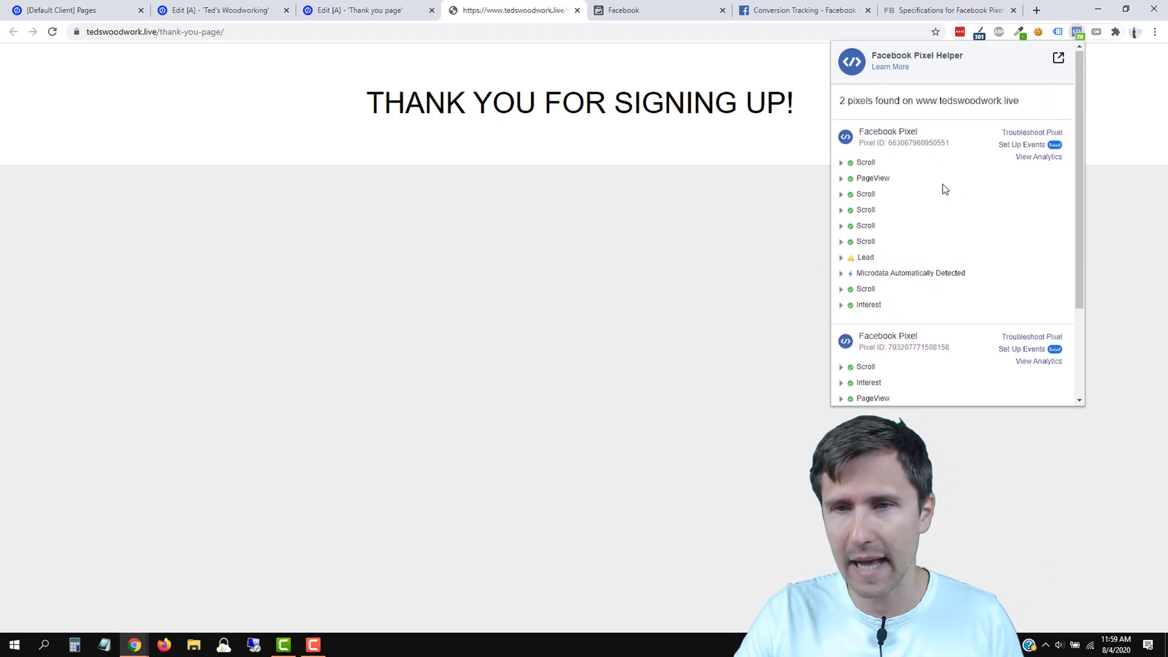
{"action": "scroll", "coordinate": [941, 188], "scroll_direction": "down", "scroll_amount": 2}
{"action": "scroll", "coordinate": [930, 318], "scroll_direction": "up", "scroll_amount": 2}
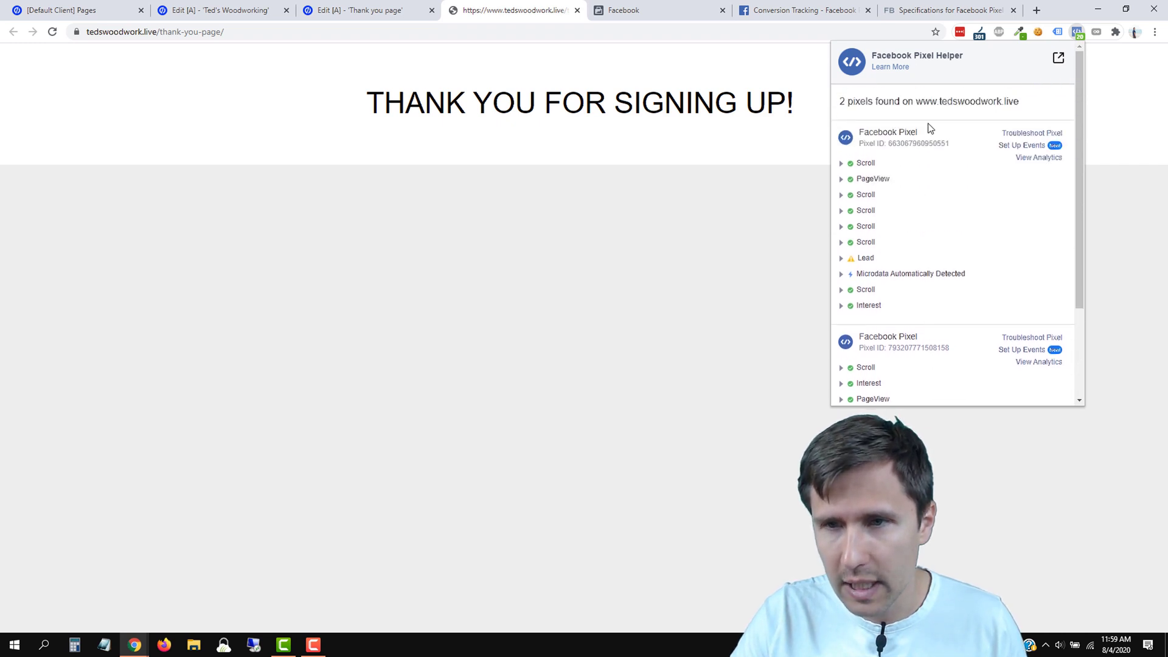
Step: Reload the live thank-you page and recheck both pixels' events in Facebook Pixel Helper, focusing on the Lead event
{"action": "left_click", "coordinate": [53, 32]}
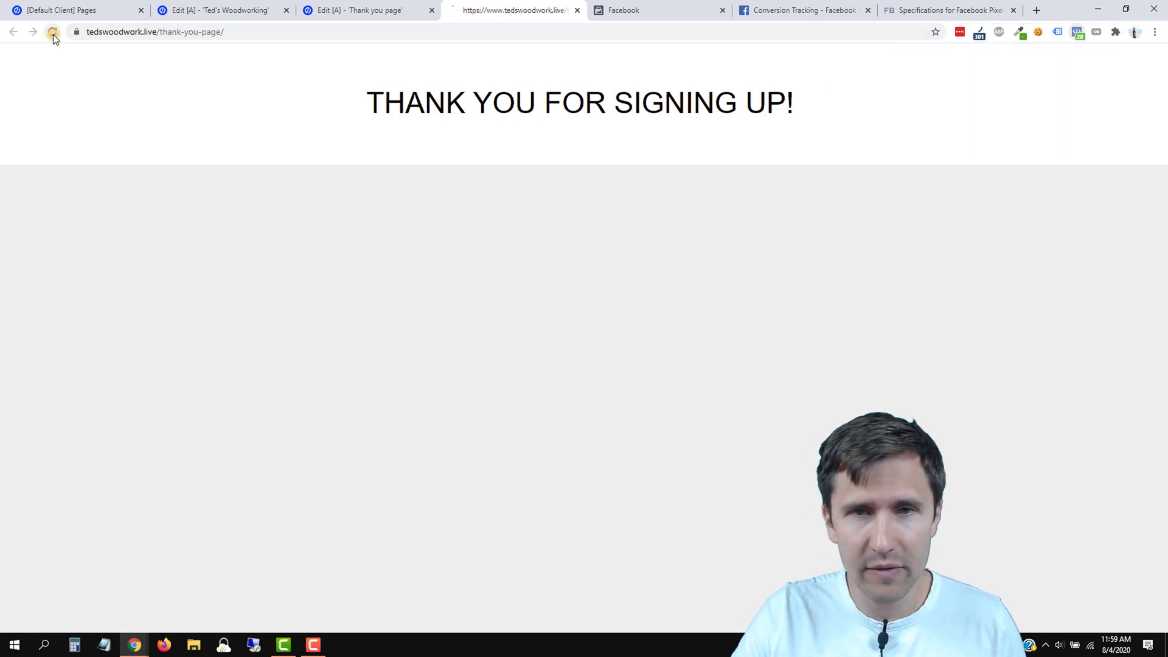
{"action": "left_click", "coordinate": [1078, 38]}
{"action": "scroll", "coordinate": [863, 260], "scroll_direction": "down", "scroll_amount": 1}
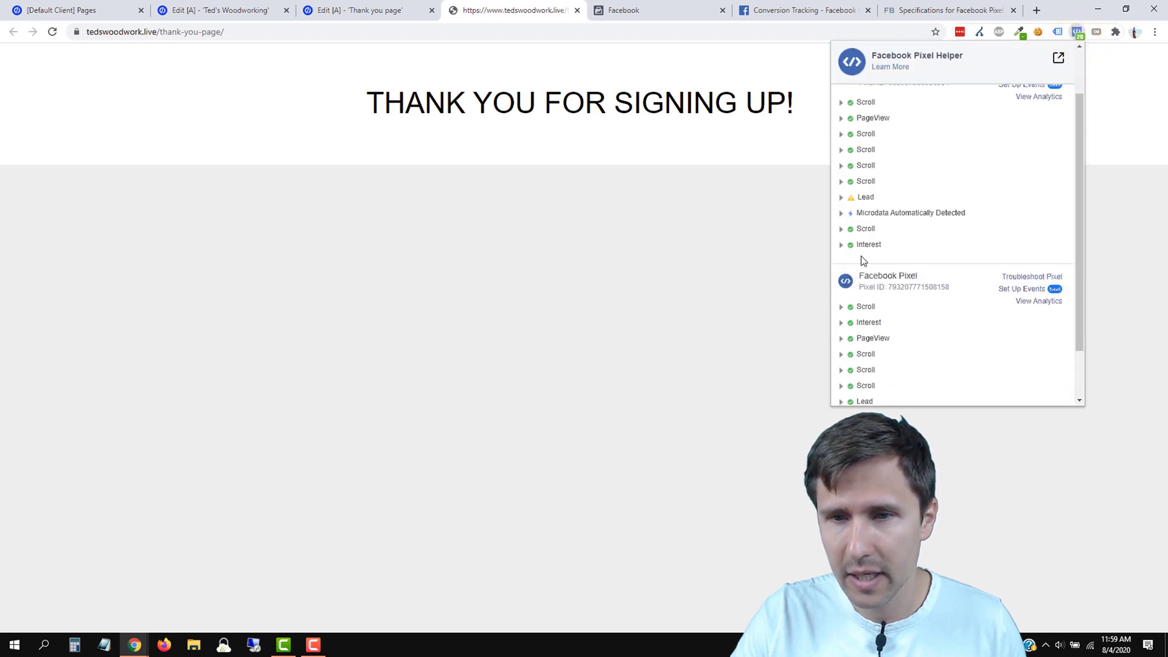
{"action": "scroll", "coordinate": [861, 261], "scroll_direction": "down", "scroll_amount": 1}
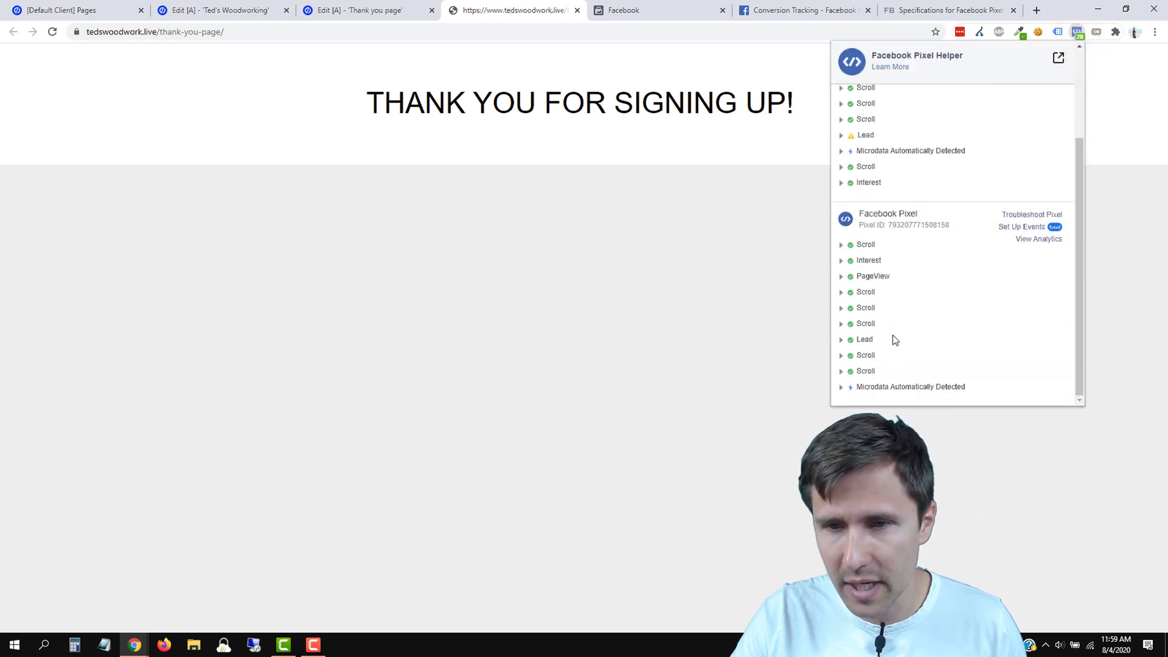
{"action": "left_click", "coordinate": [857, 341]}
{"action": "left_click", "coordinate": [857, 341]}
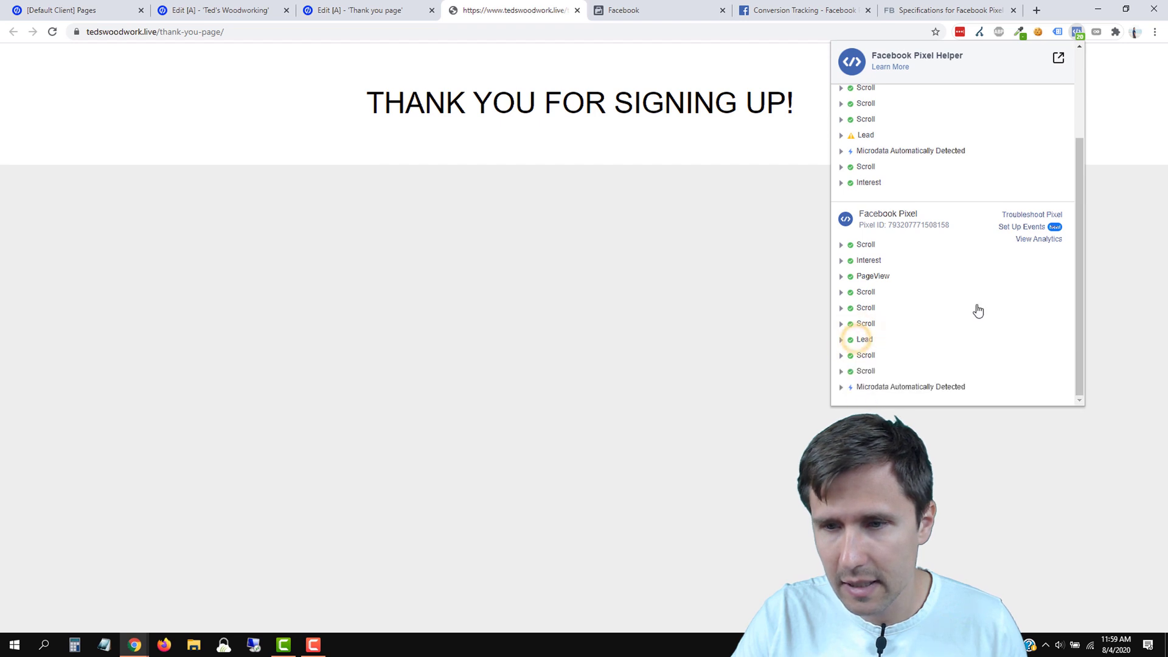
{"action": "scroll", "coordinate": [978, 310], "scroll_direction": "down", "scroll_amount": 1}
{"action": "scroll", "coordinate": [978, 311], "scroll_direction": "up", "scroll_amount": 5}
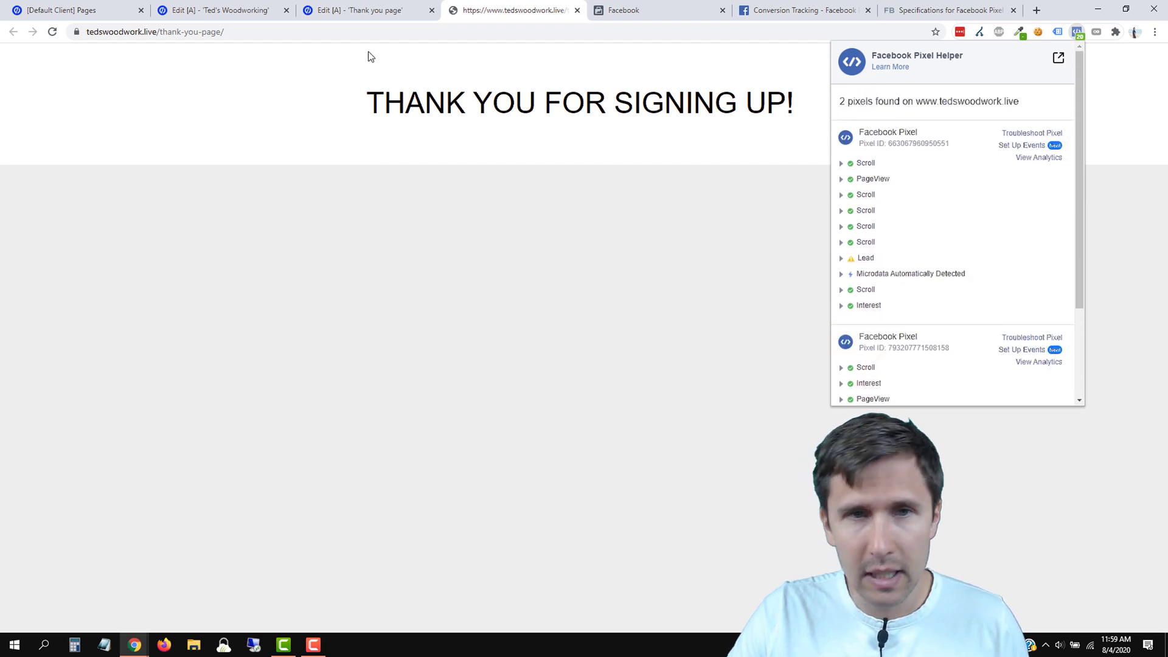
Step: Refresh YouTube Pixel's overview in Facebook Events Manager and start adding events from the pixel with the Event Setup Tool
{"action": "left_click", "coordinate": [626, 10]}
{"action": "left_click", "coordinate": [53, 34]}
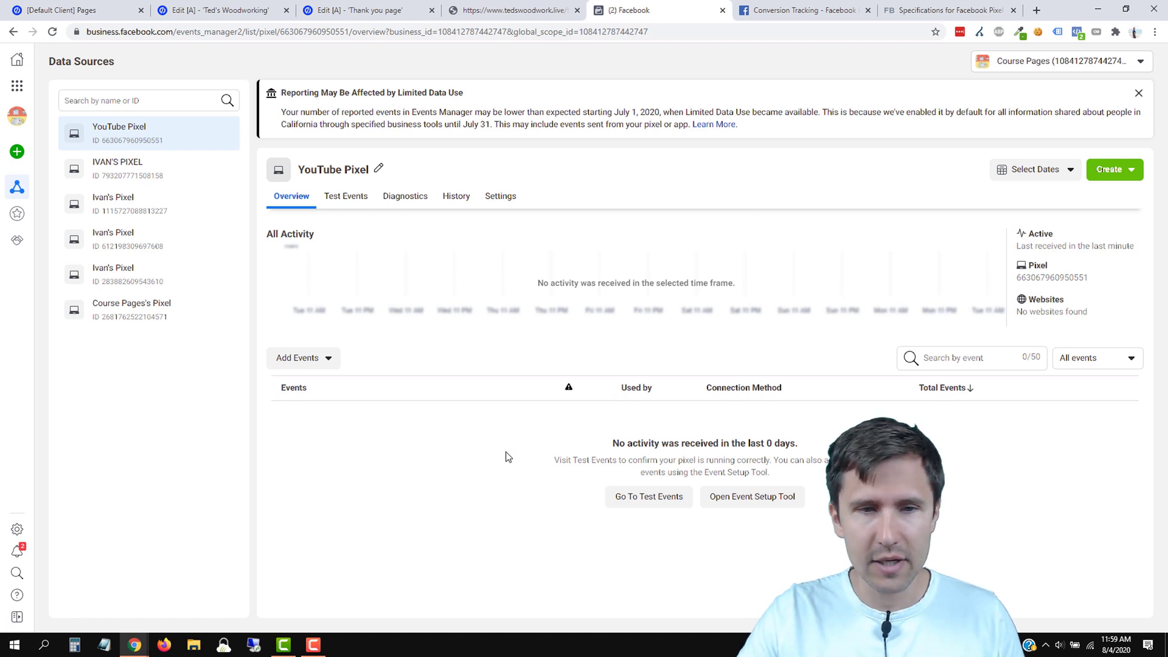
{"action": "left_click", "coordinate": [319, 360]}
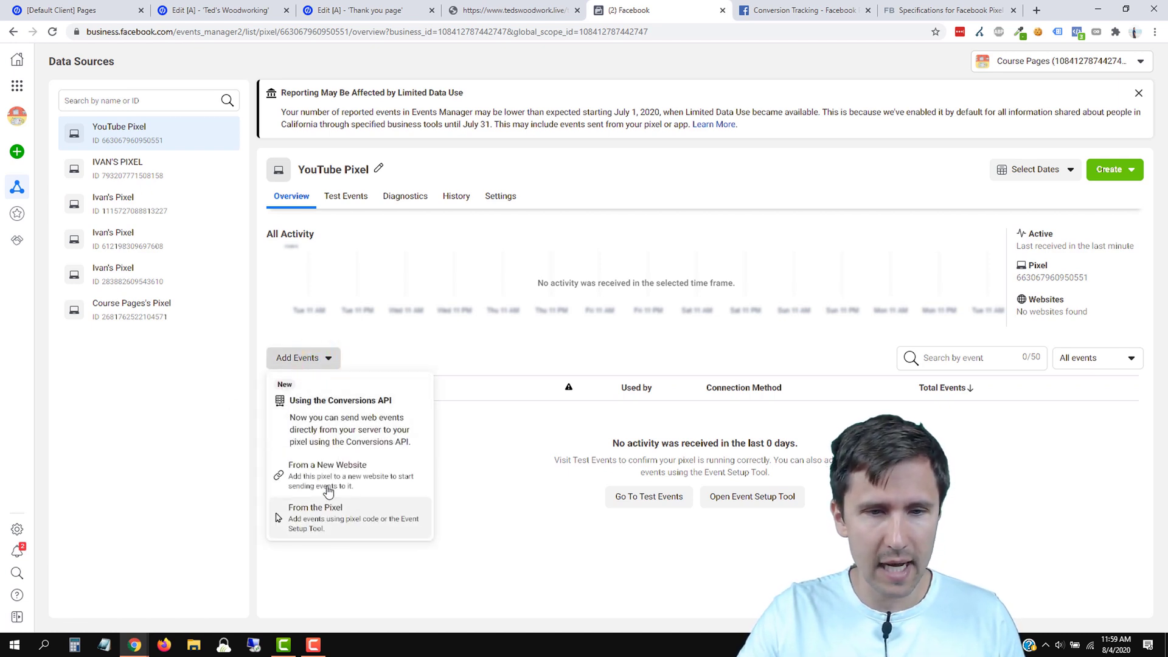
{"action": "left_click", "coordinate": [317, 527]}
{"action": "left_click", "coordinate": [763, 452]}
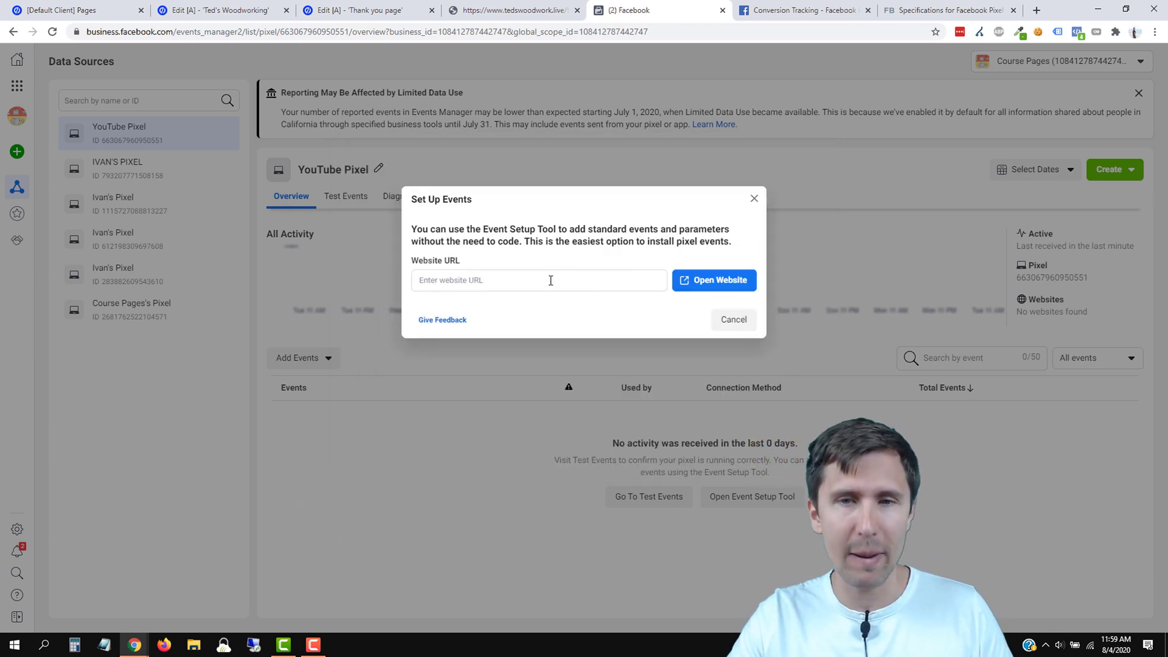
Step: Close the event setup dialog and review both pixels' events on the live thank-you page in Facebook Pixel Helper
{"action": "left_click", "coordinate": [755, 199]}
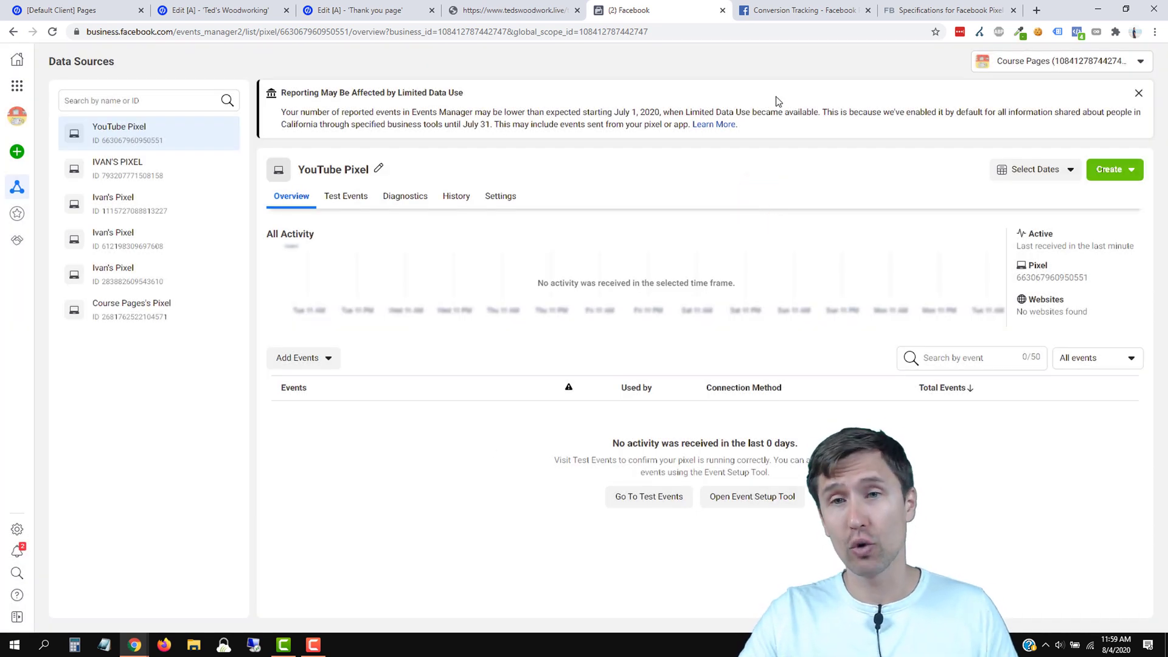
{"action": "left_click", "coordinate": [796, 10]}
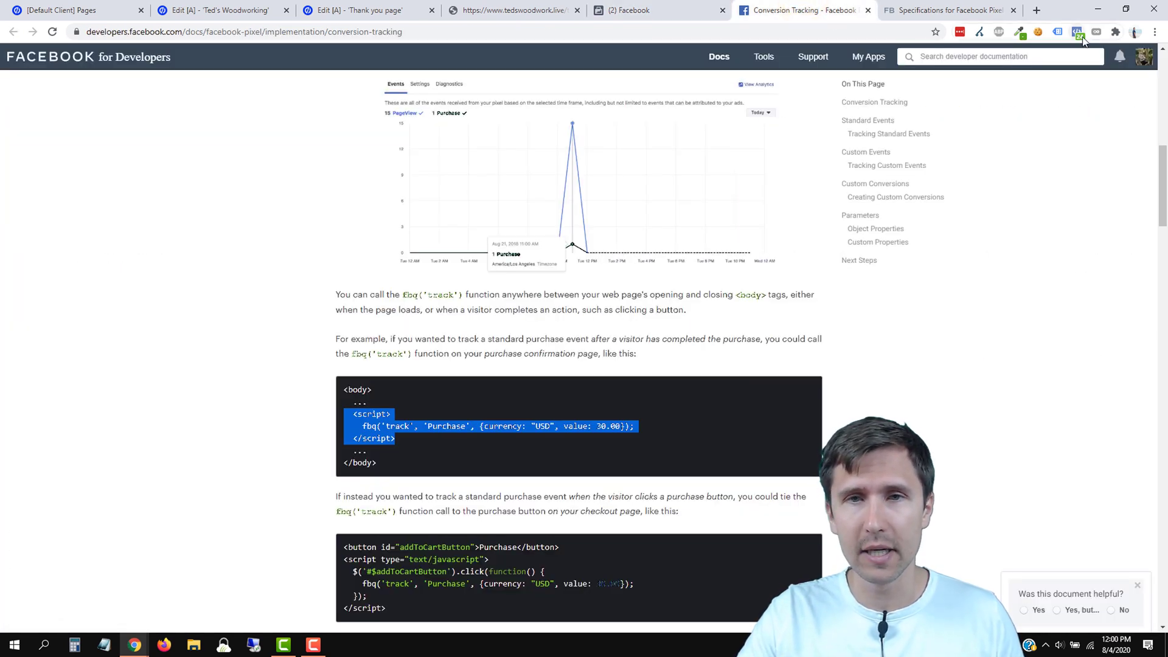
{"action": "left_click", "coordinate": [468, 11]}
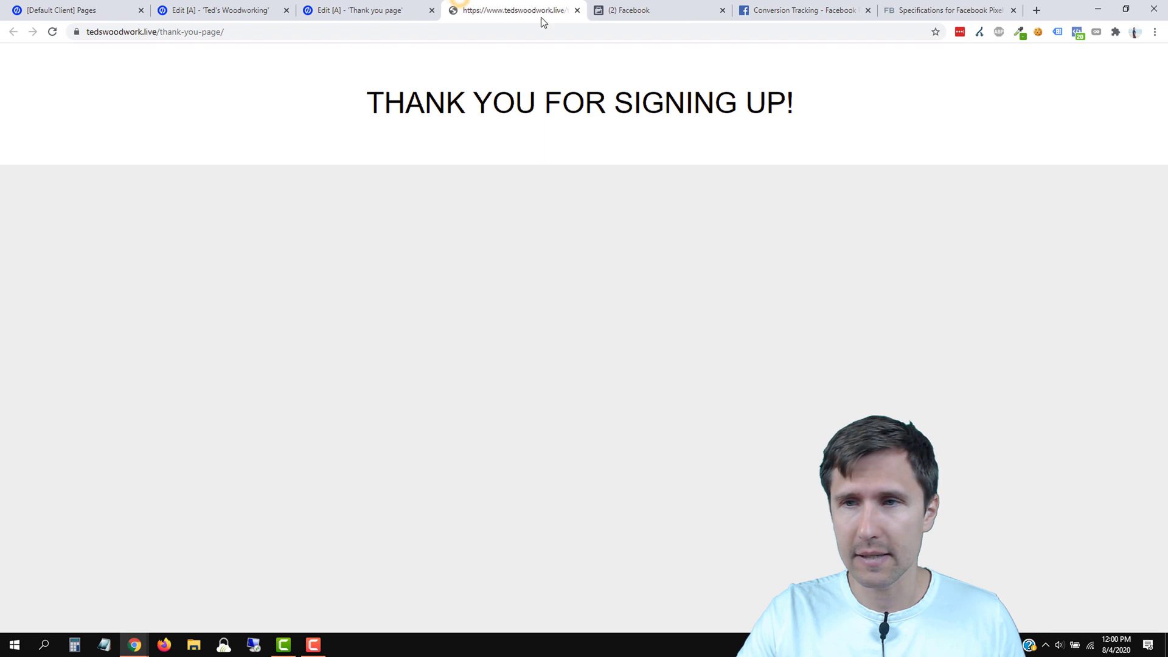
{"action": "left_click", "coordinate": [1078, 33]}
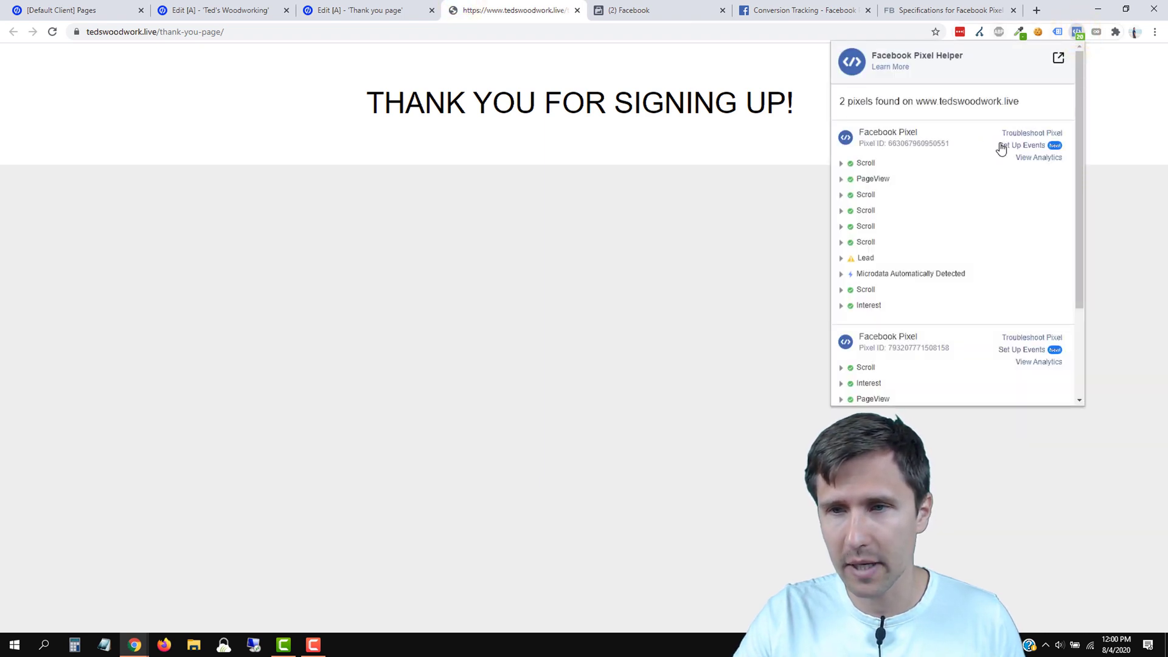
{"action": "scroll", "coordinate": [900, 201], "scroll_direction": "down", "scroll_amount": 2}
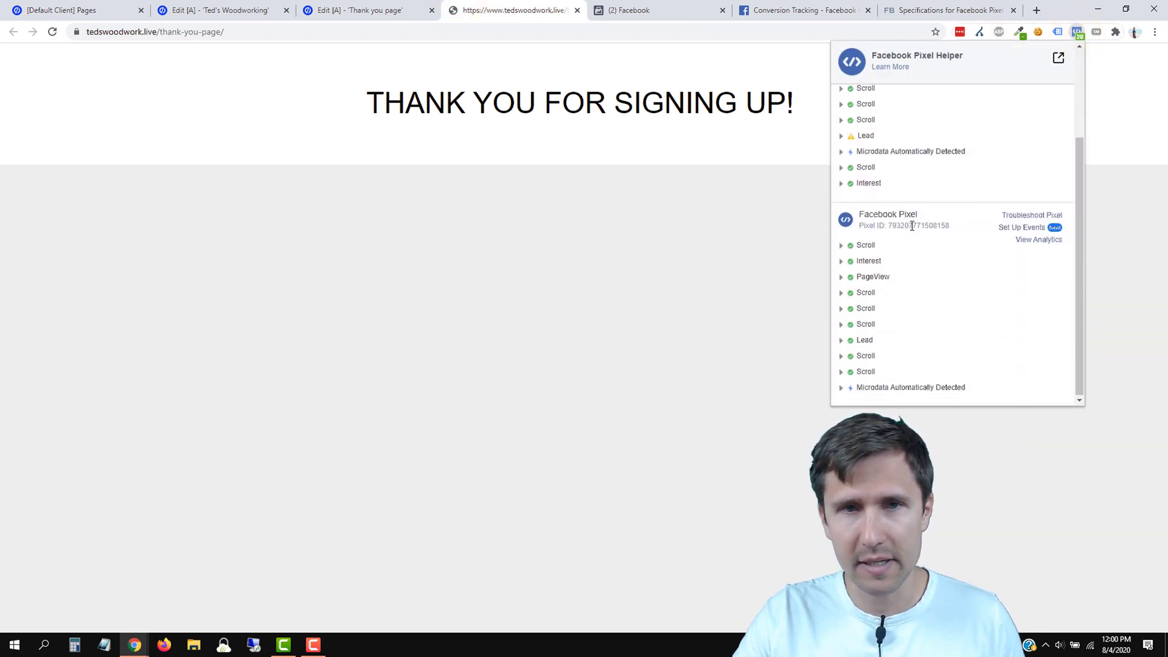
{"action": "scroll", "coordinate": [900, 201], "scroll_direction": "up", "scroll_amount": 2}
Step: Compare the first detected pixel's ID with YouTube Pixel in Events Manager and read the warning on its Lead event in Pixel Helper
{"action": "left_click", "coordinate": [681, 10]}
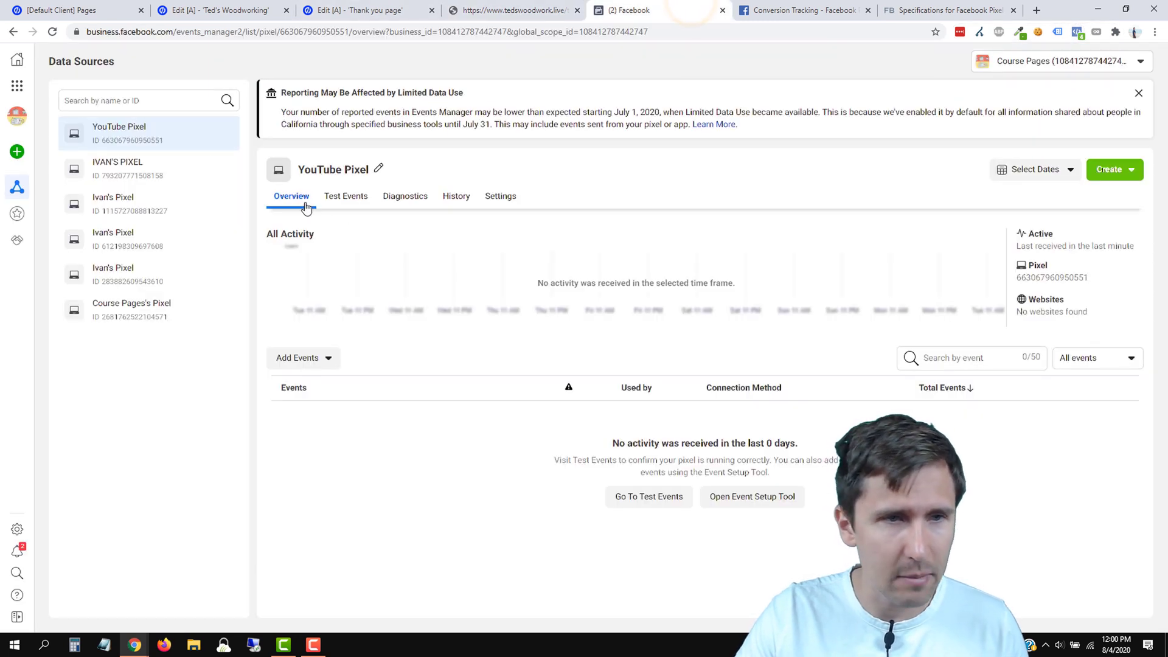
{"action": "left_click", "coordinate": [529, 10]}
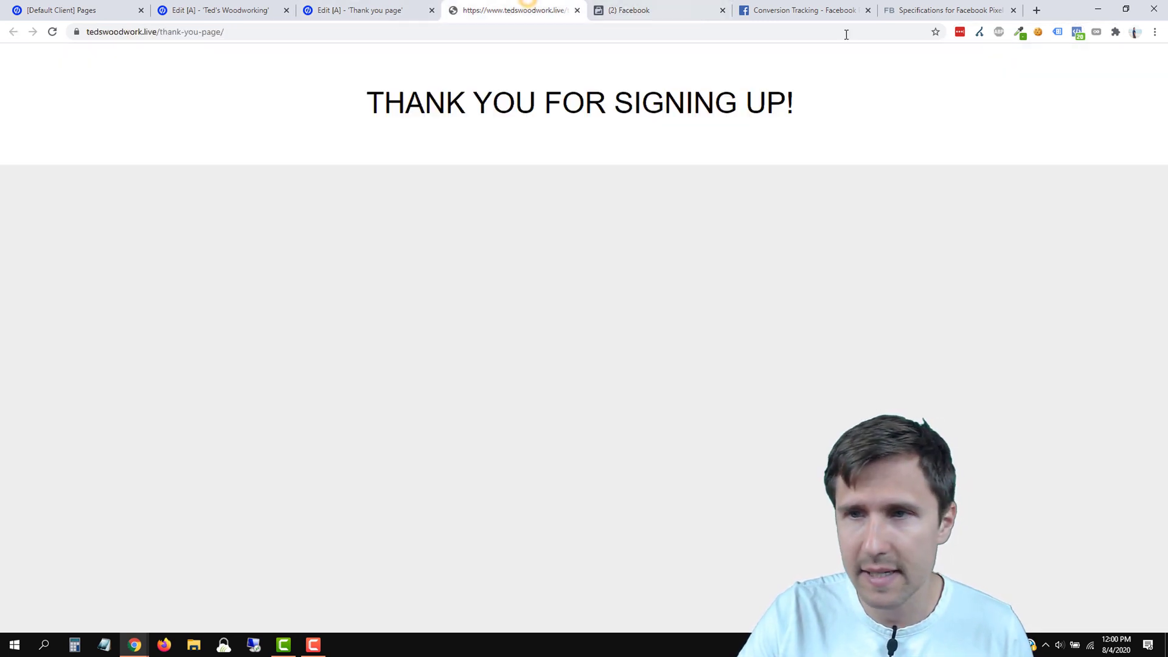
{"action": "left_click", "coordinate": [1078, 33]}
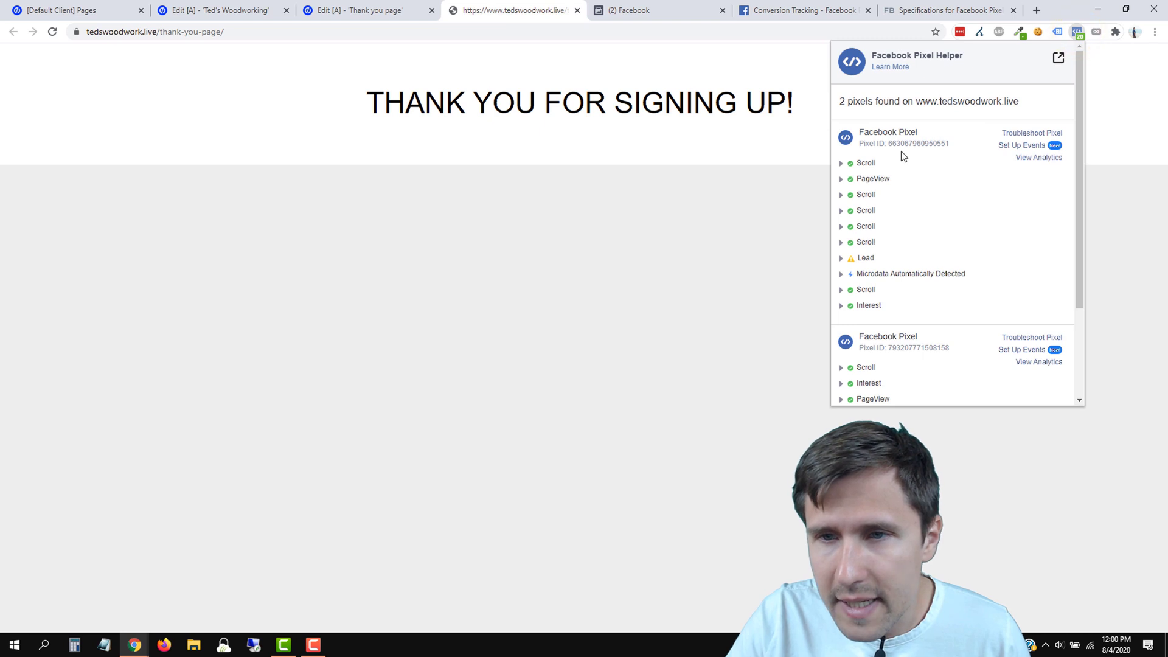
{"action": "left_click_drag", "start_coordinate": [897, 144], "coordinate": [945, 144]}
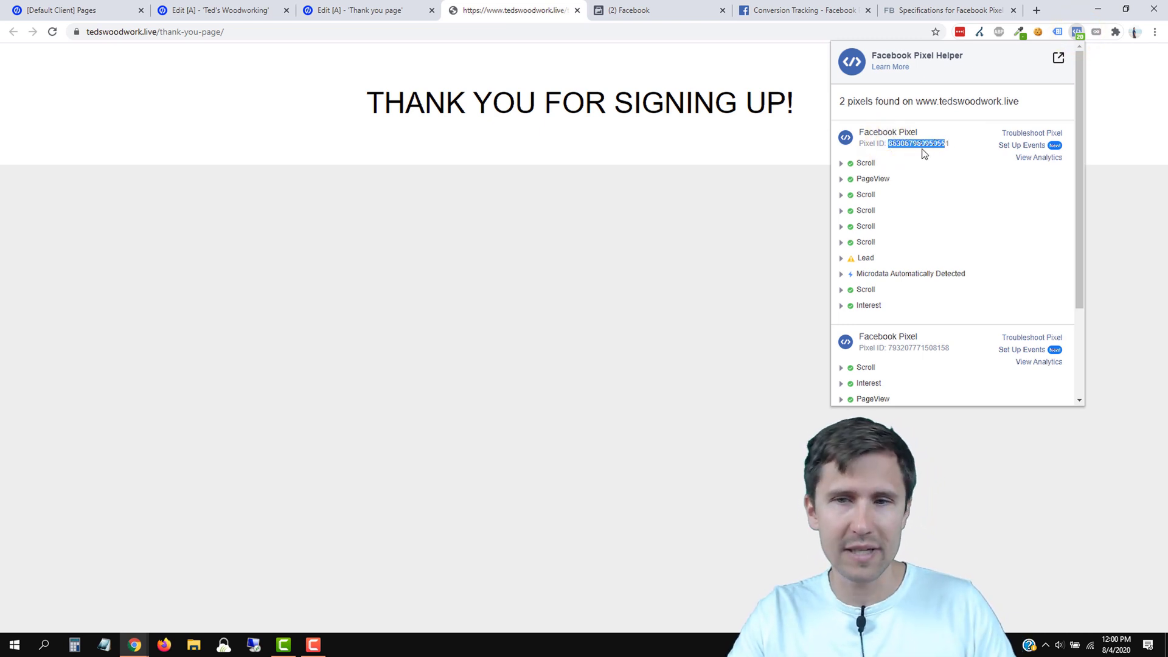
{"action": "left_click", "coordinate": [859, 260]}
{"action": "scroll", "coordinate": [925, 273], "scroll_direction": "down", "scroll_amount": 1}
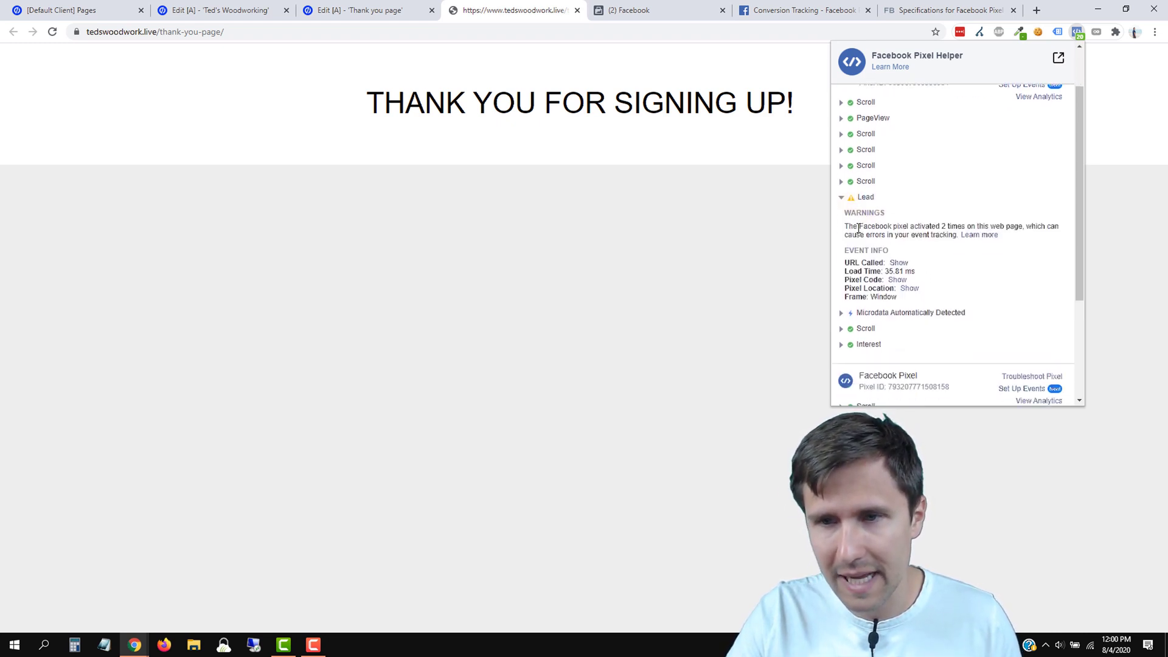
{"action": "left_click_drag", "start_coordinate": [890, 229], "coordinate": [922, 226]}
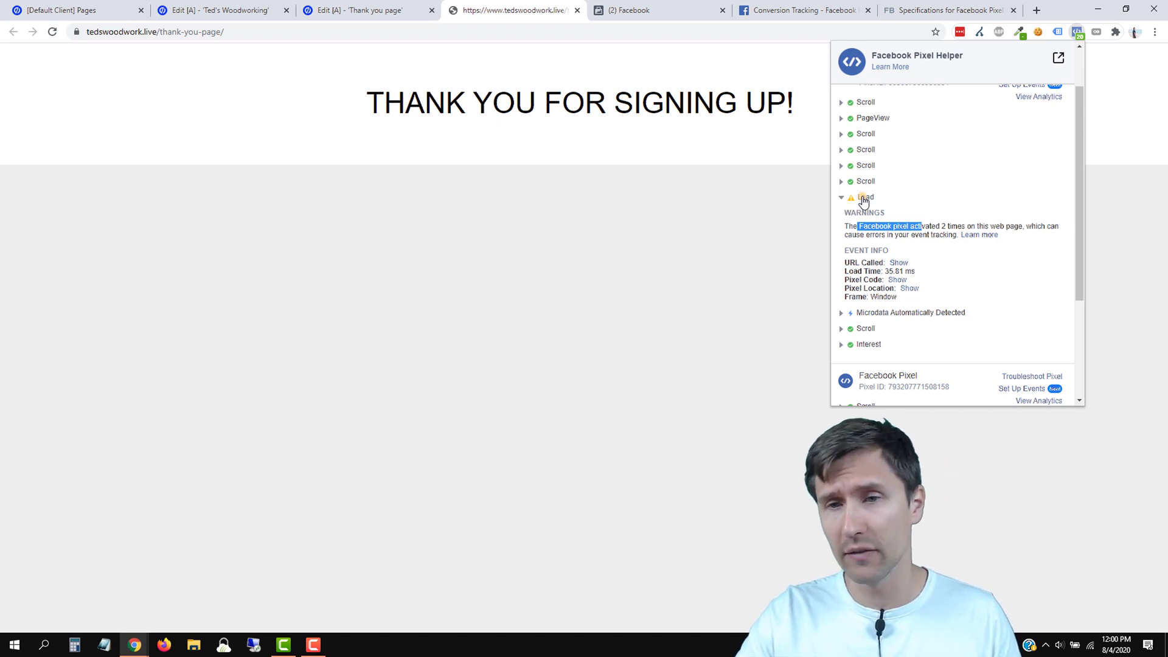
{"action": "left_click", "coordinate": [863, 197]}
Step: Refresh YouTube Pixel's overview in Events Manager and start the Event Setup Tool to add events from the pixel
{"action": "left_click", "coordinate": [672, 10]}
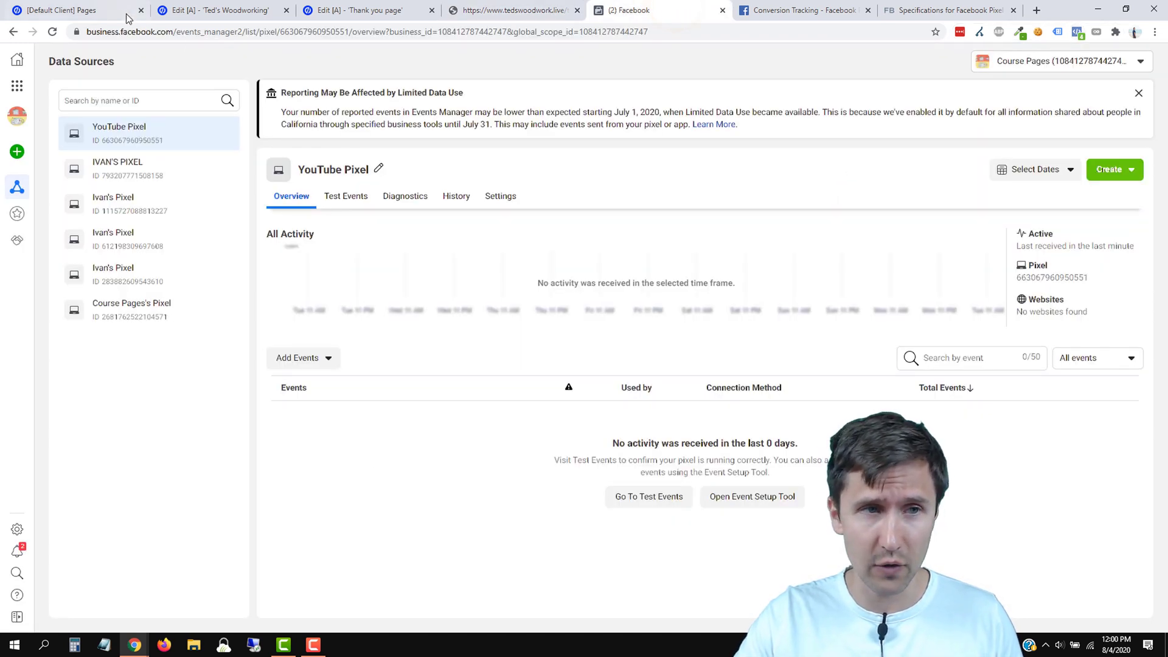
{"action": "left_click", "coordinate": [52, 32]}
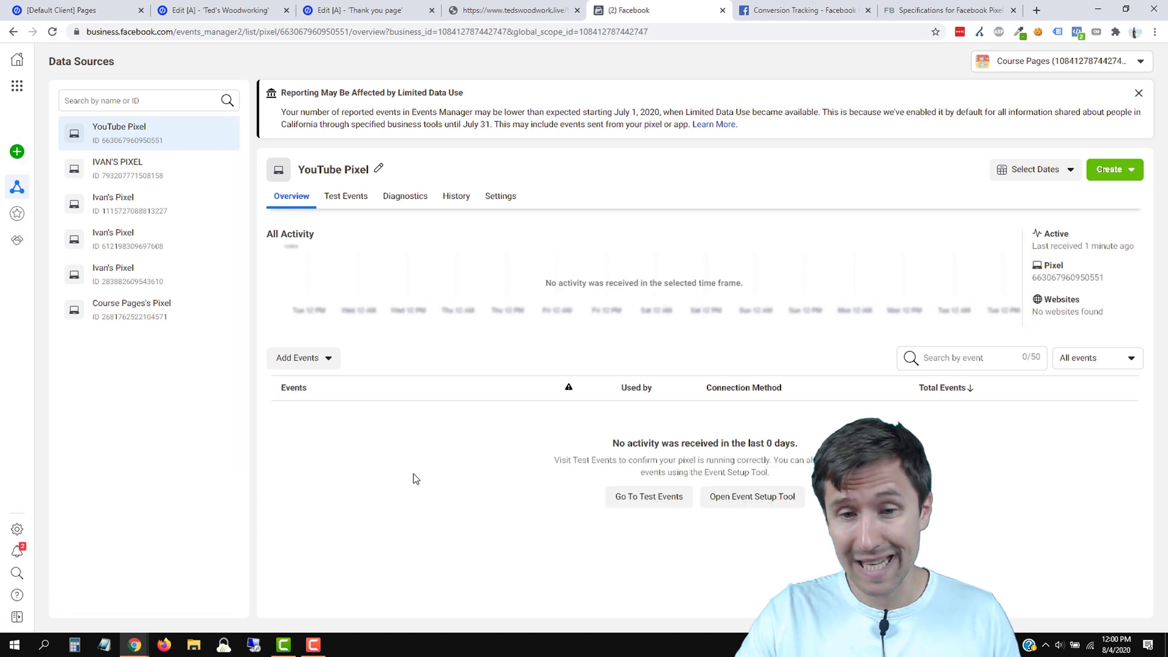
{"action": "left_click", "coordinate": [288, 358]}
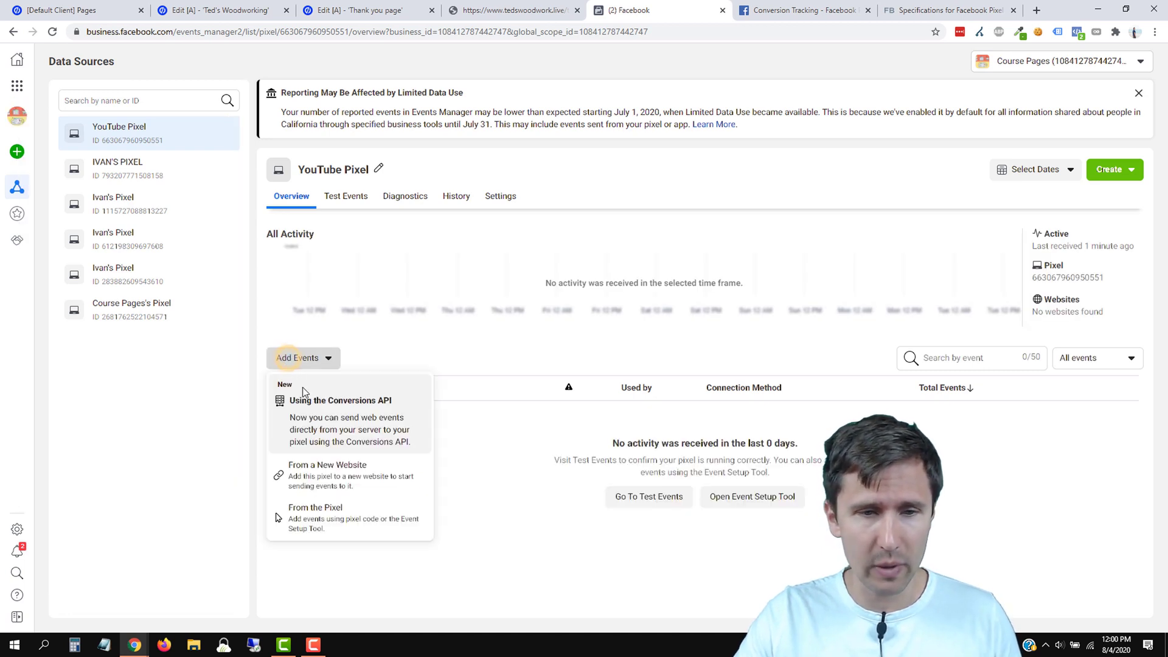
{"action": "left_click", "coordinate": [329, 511]}
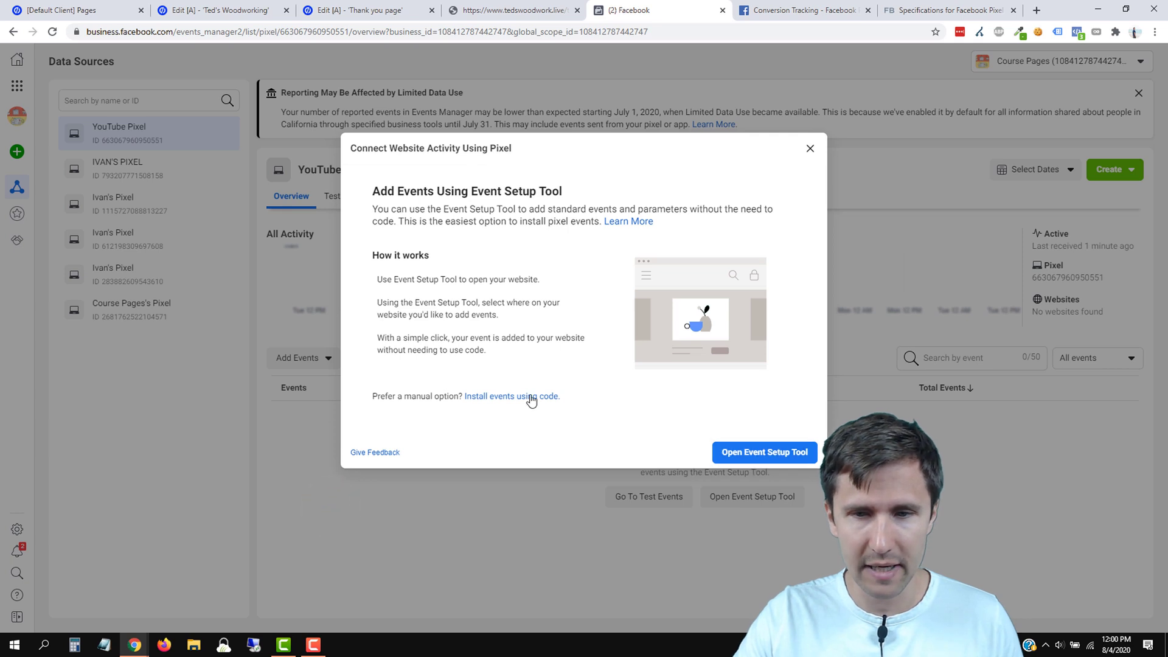
{"action": "left_click", "coordinate": [751, 451]}
Step: Copy the live thank-you page's address as the website URL and open that page with the Event Setup Tool
{"action": "left_click", "coordinate": [527, 5]}
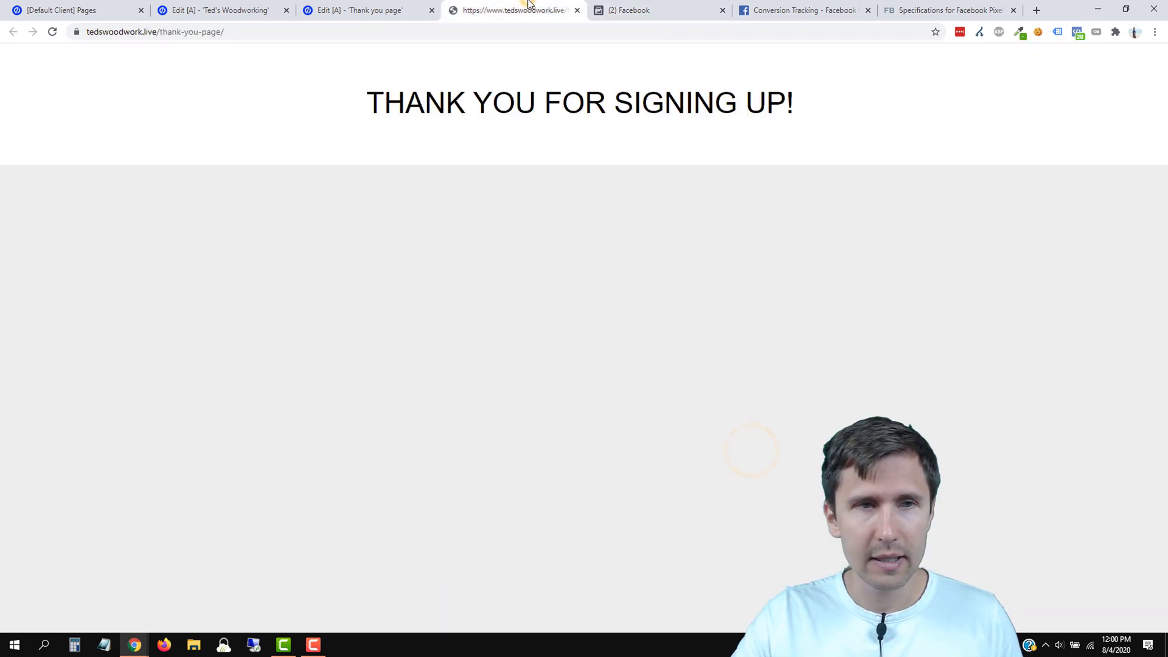
{"action": "right_click", "coordinate": [185, 29]}
{"action": "left_click", "coordinate": [214, 91]}
{"action": "left_click", "coordinate": [601, 16]}
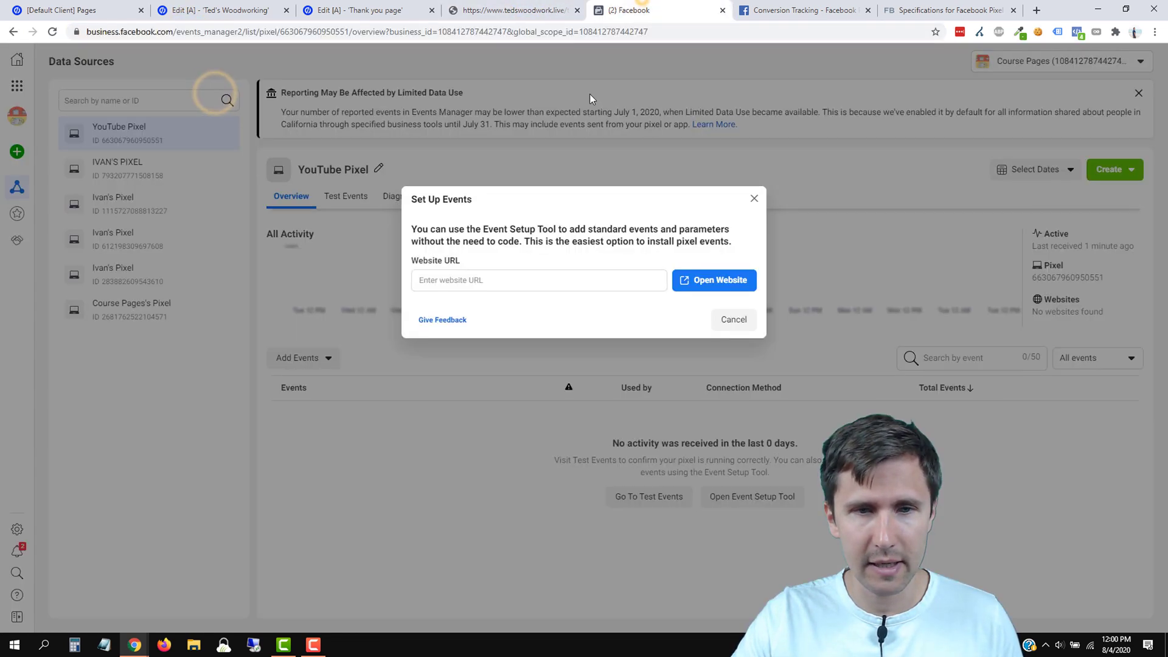
{"action": "right_click", "coordinate": [488, 280]}
{"action": "left_click", "coordinate": [534, 372]}
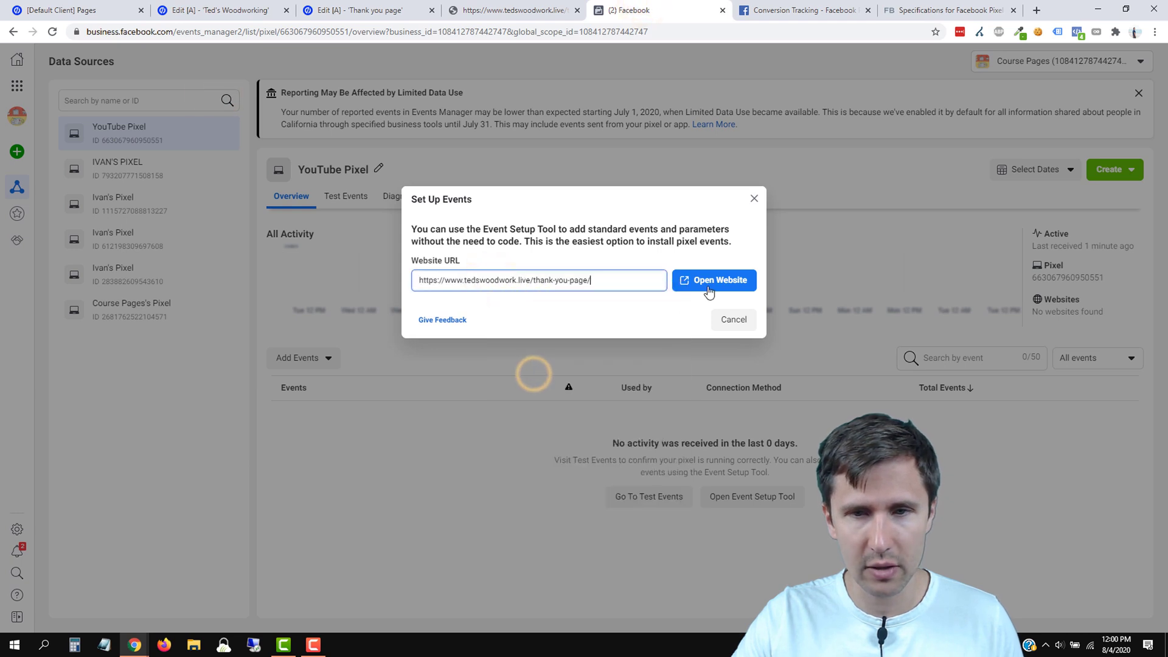
{"action": "left_click", "coordinate": [706, 282]}
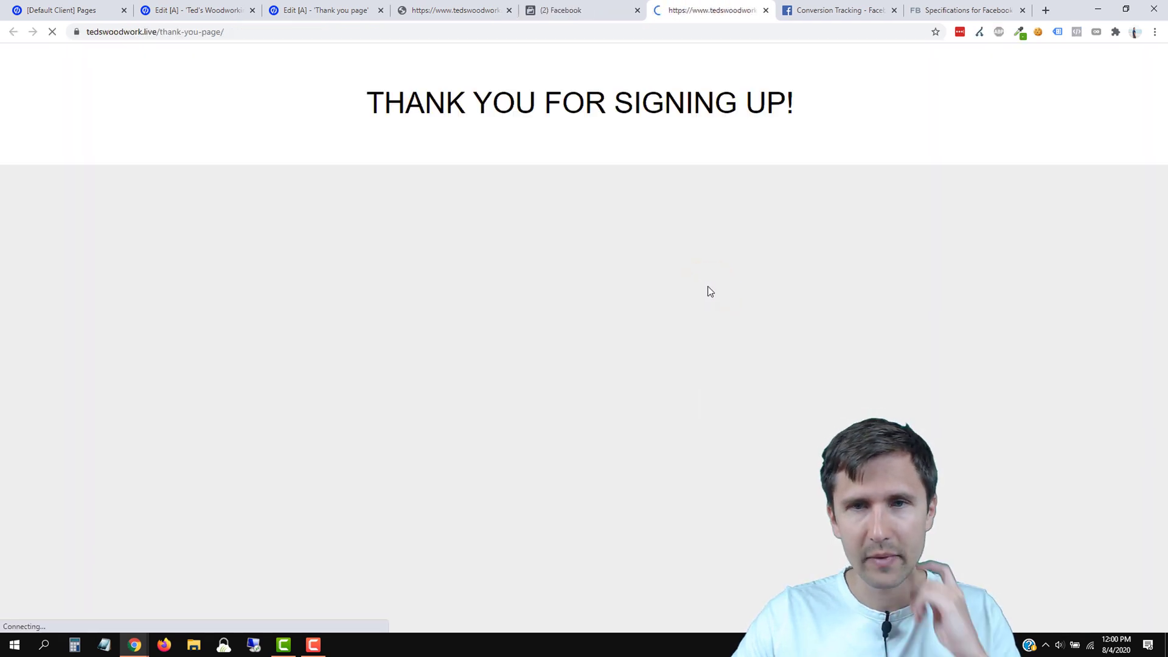
Step: Check the Event Setup Tool's lists of all events and of events on the thank-you page
{"action": "right_click", "coordinate": [707, 285]}
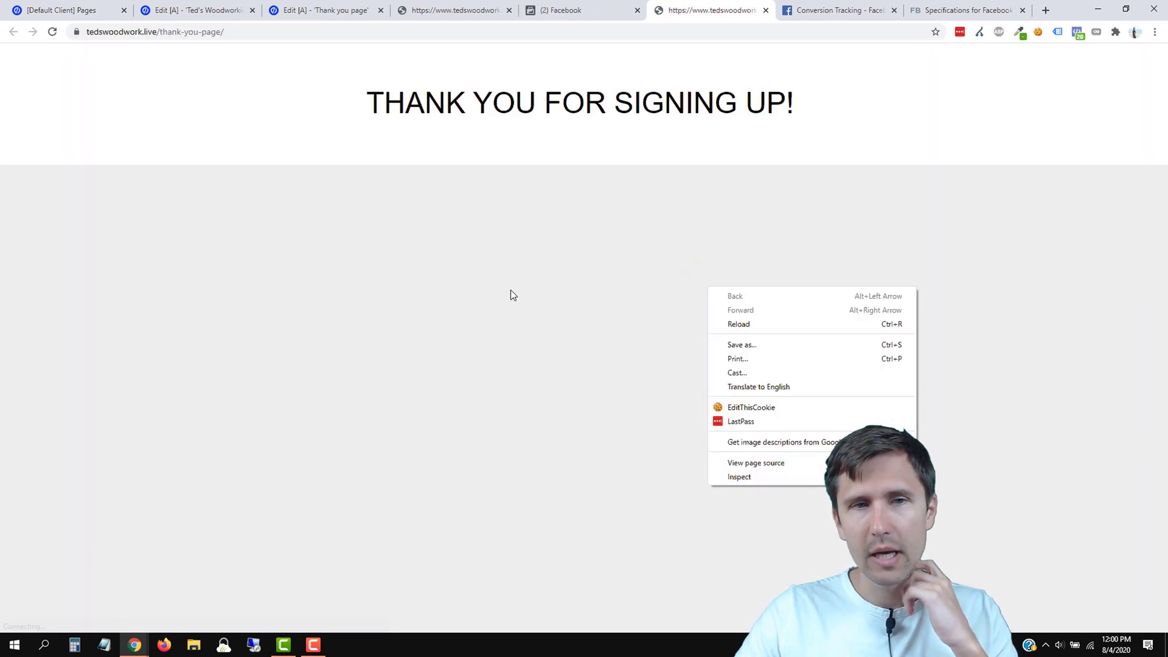
{"action": "left_click", "coordinate": [509, 290]}
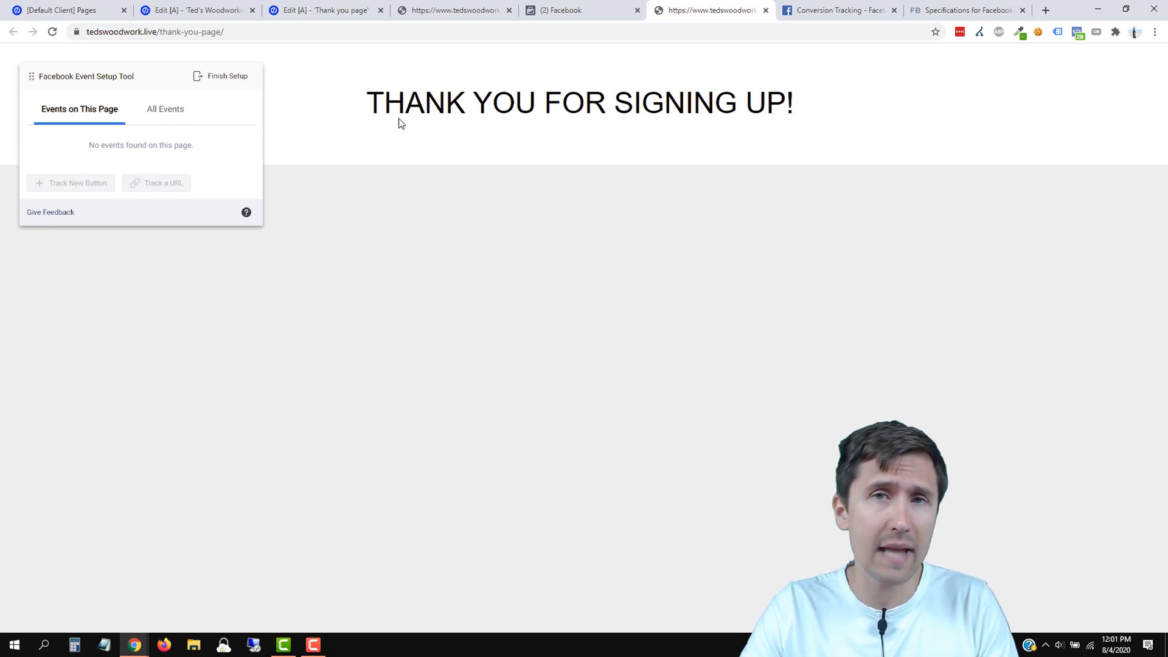
{"action": "left_click", "coordinate": [160, 110]}
{"action": "left_click", "coordinate": [71, 112]}
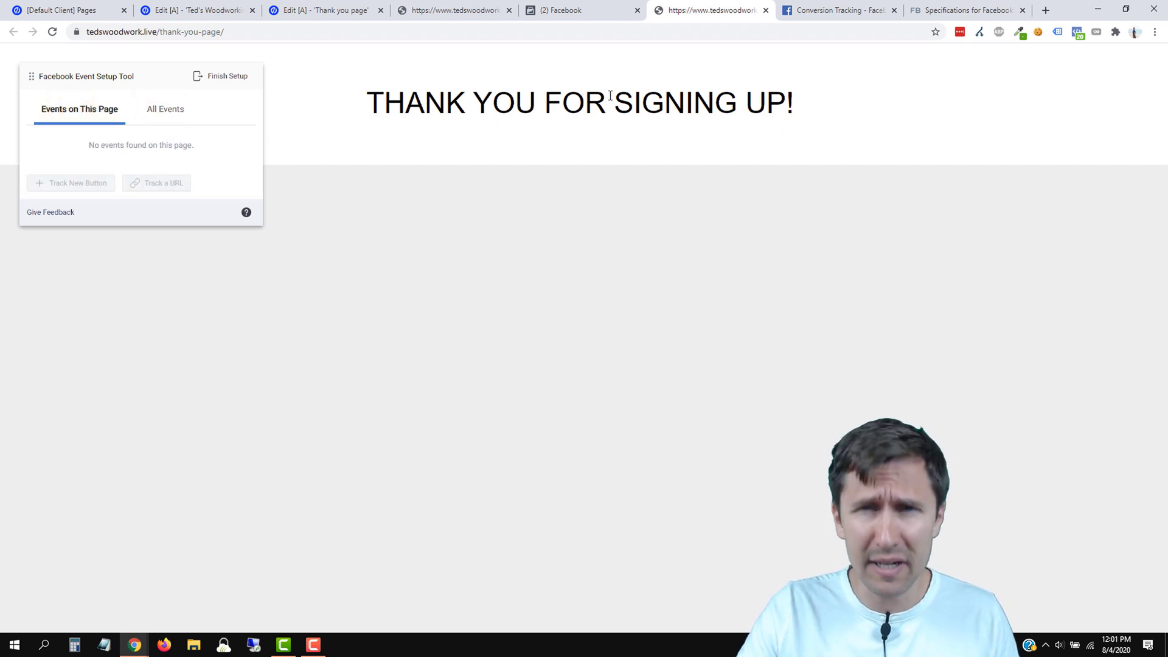
{"action": "left_click", "coordinate": [583, 10]}
{"action": "left_click", "coordinate": [722, 290]}
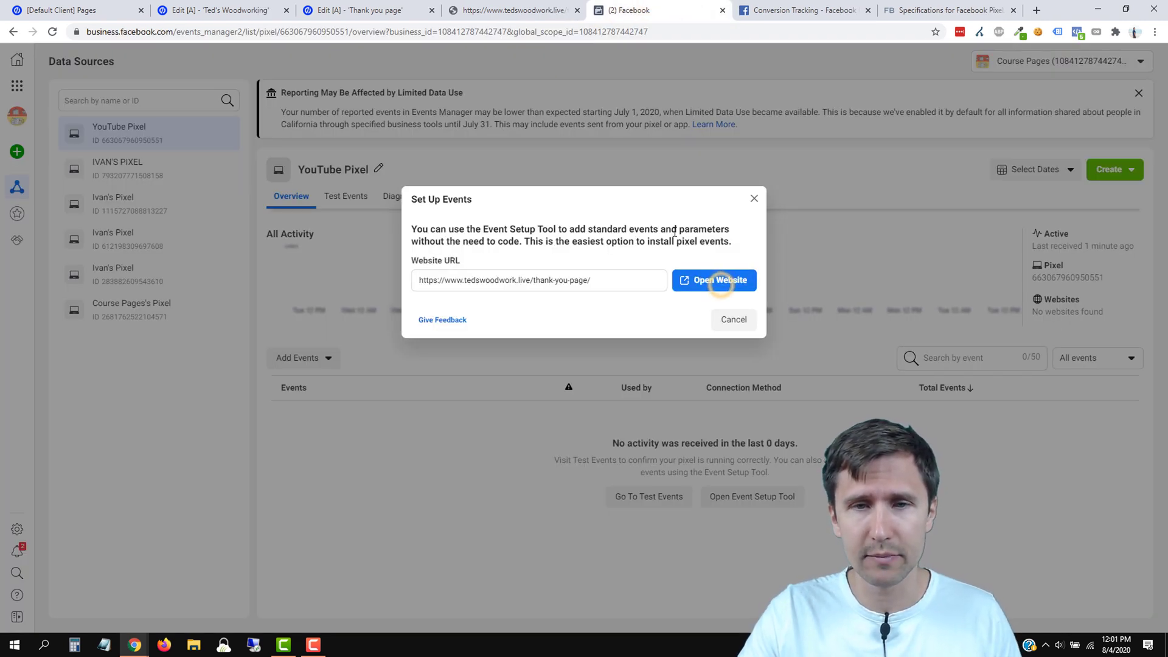
{"action": "left_click_drag", "start_coordinate": [602, 279], "coordinate": [540, 282]}
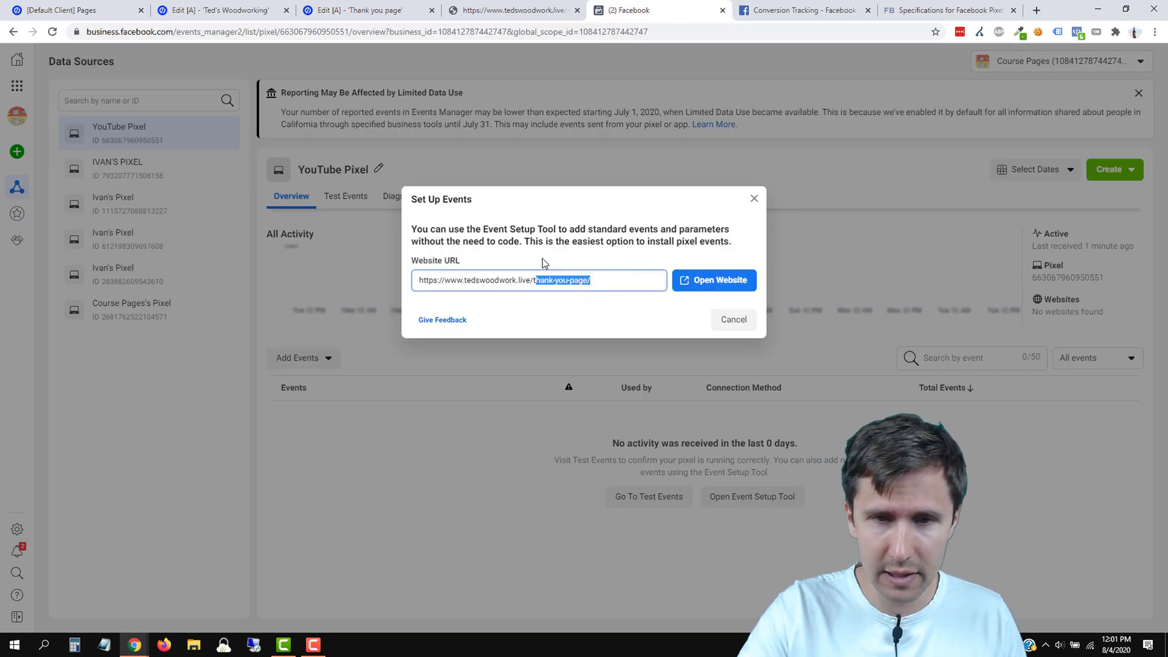
{"action": "key", "text": "BackSpace"}
{"action": "key", "text": "BackSpace"}
{"action": "left_click", "coordinate": [683, 281]}
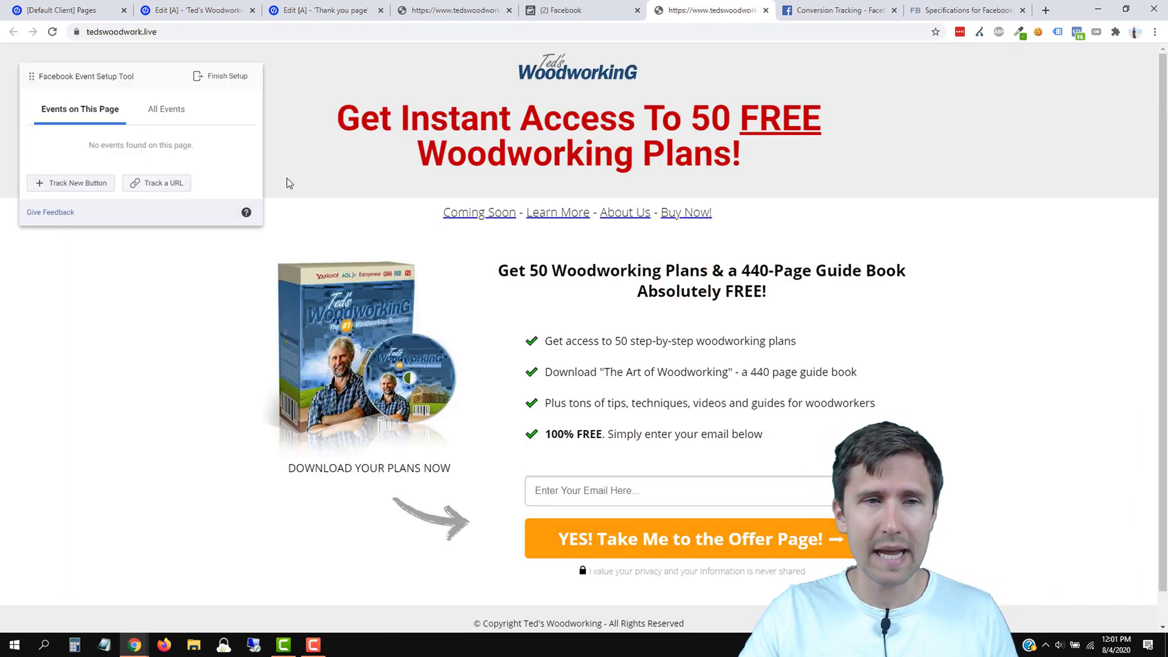
Step: Track the "YES! Take Me to the Offer Page!" button as a new Lead event and confirm it
{"action": "left_click", "coordinate": [95, 183]}
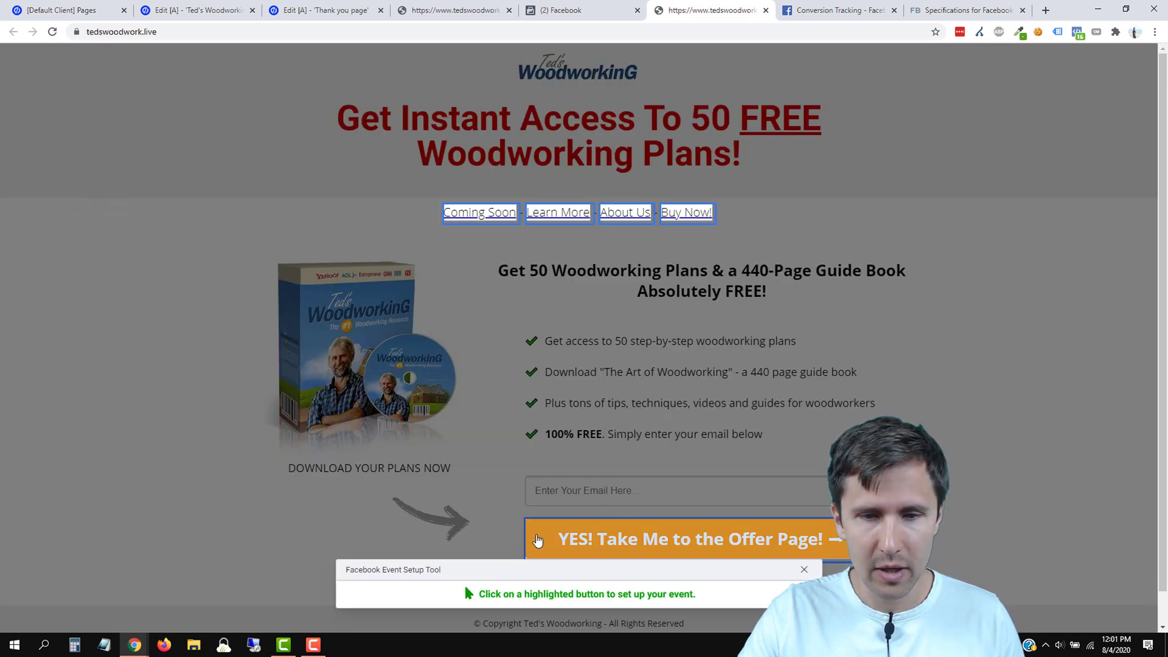
{"action": "left_click", "coordinate": [537, 538]}
{"action": "left_click", "coordinate": [86, 108]}
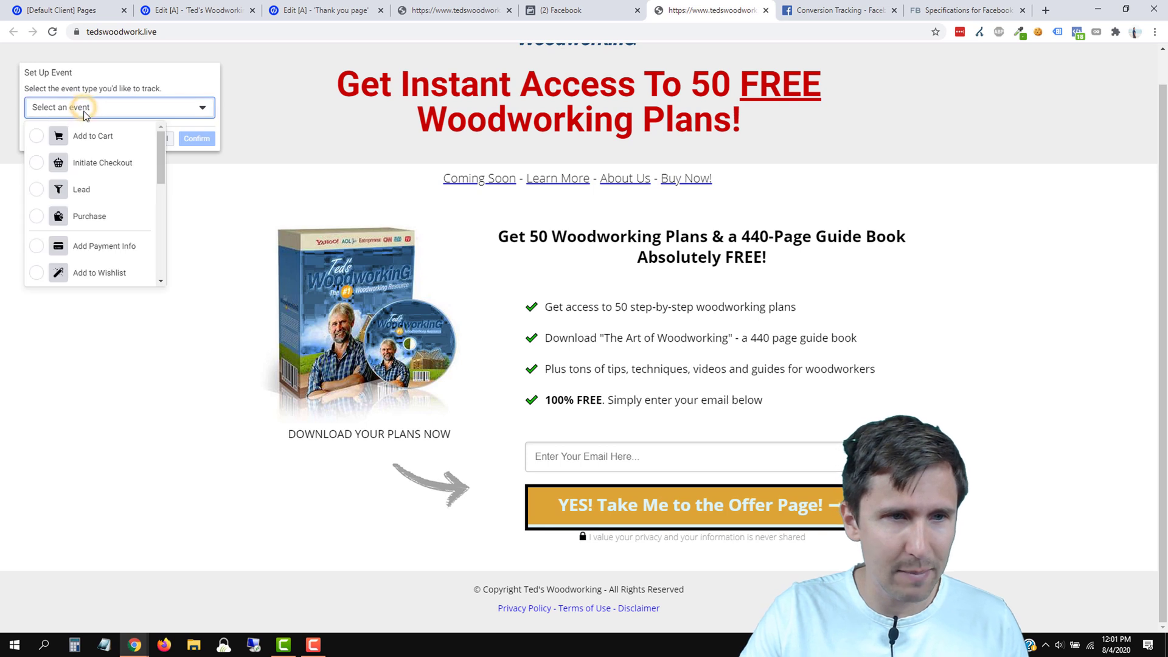
{"action": "left_click", "coordinate": [94, 189]}
{"action": "left_click", "coordinate": [195, 138]}
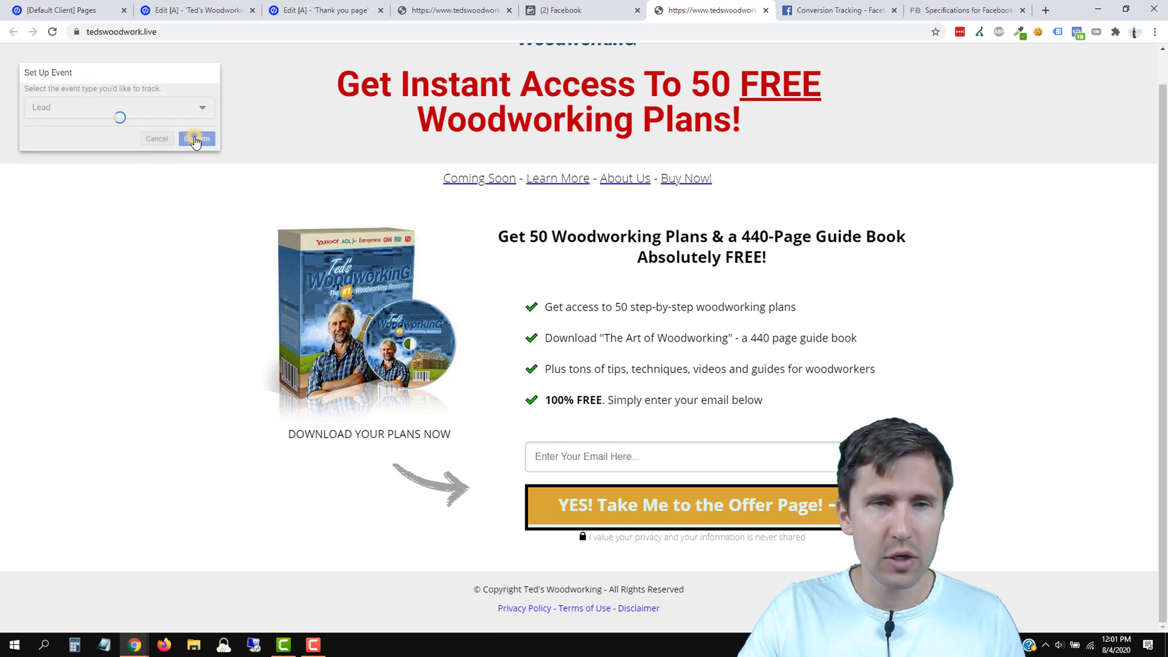
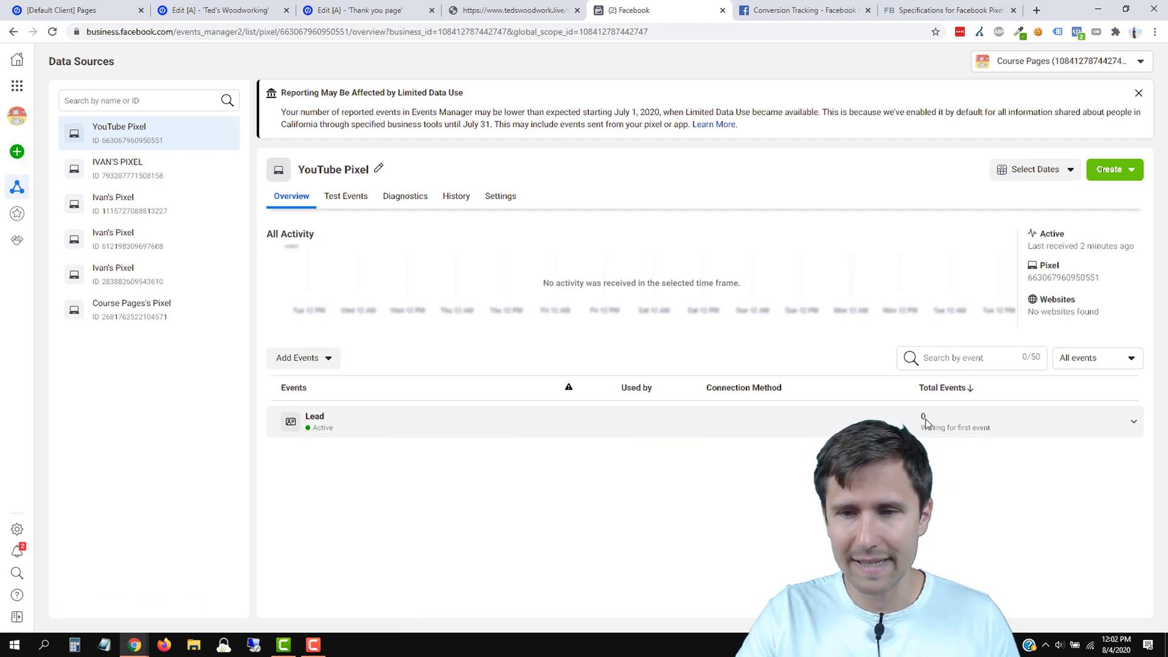
Step: Expand the Lead event in YouTube Pixel's overview to view its activity details and collapse it again
{"action": "left_click", "coordinate": [925, 423]}
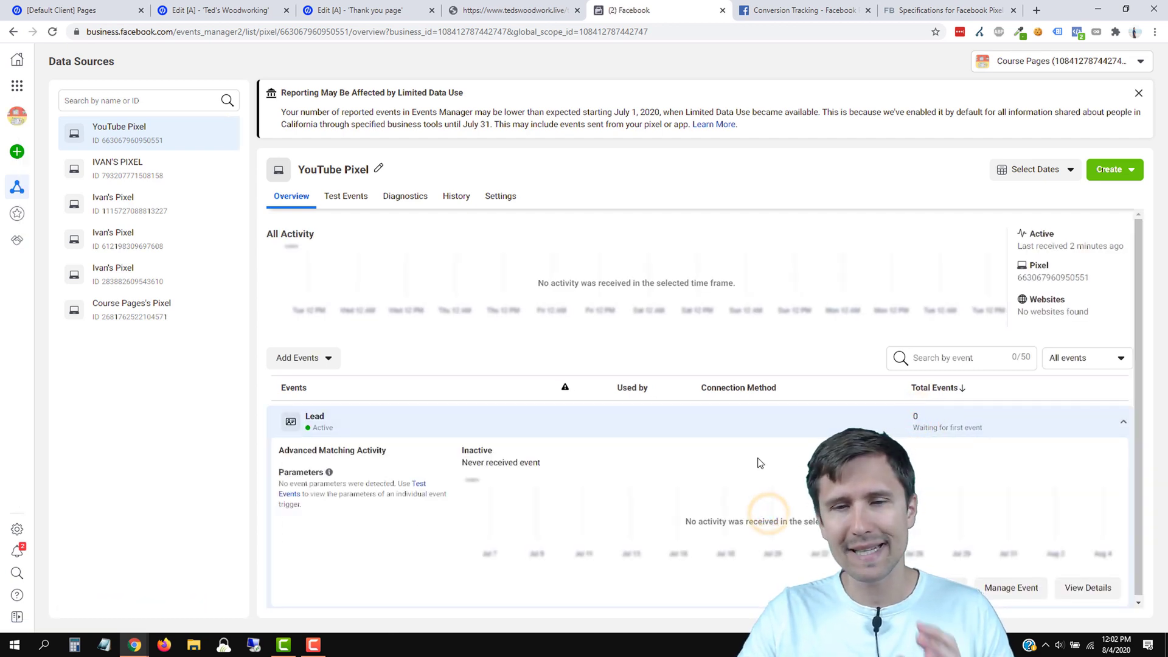
{"action": "left_click", "coordinate": [856, 423]}
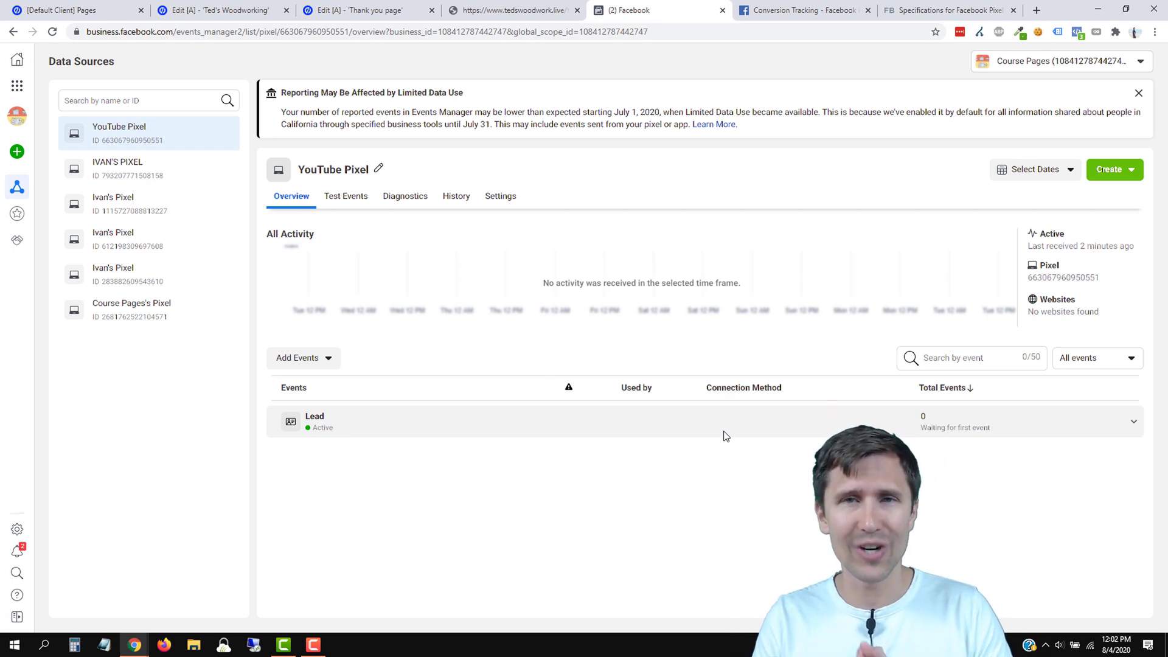
Step: Review the Purchase tracking script in the Conversion Tracking docs and the standard event codes in the help article, and return to Events Manager
{"action": "left_click", "coordinate": [781, 9]}
{"action": "left_click_drag", "start_coordinate": [389, 439], "coordinate": [426, 444]}
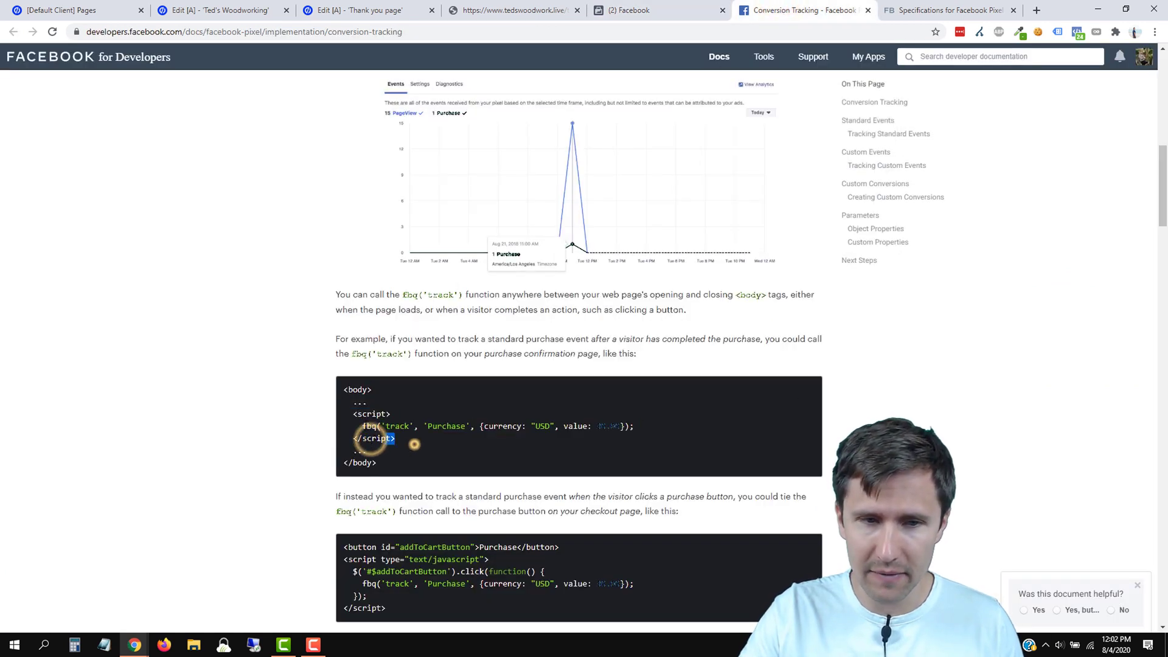
{"action": "triple_click", "coordinate": [415, 444]}
{"action": "left_click", "coordinate": [312, 385]}
{"action": "left_click", "coordinate": [967, 8]}
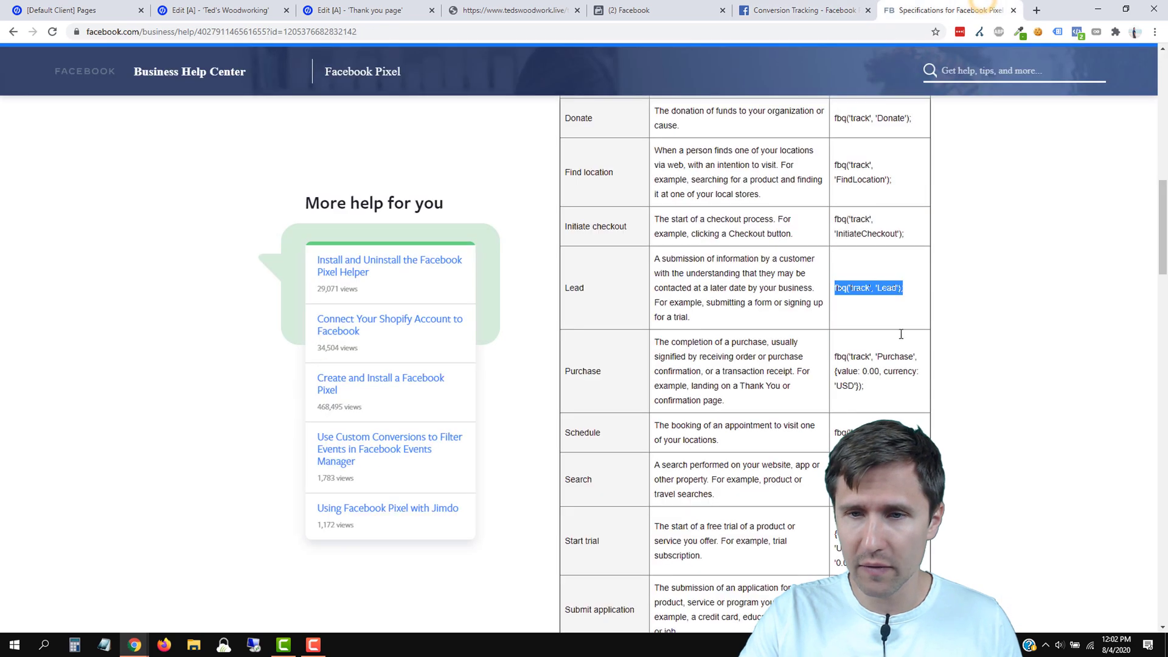
{"action": "scroll", "coordinate": [900, 334], "scroll_direction": "up", "scroll_amount": 3}
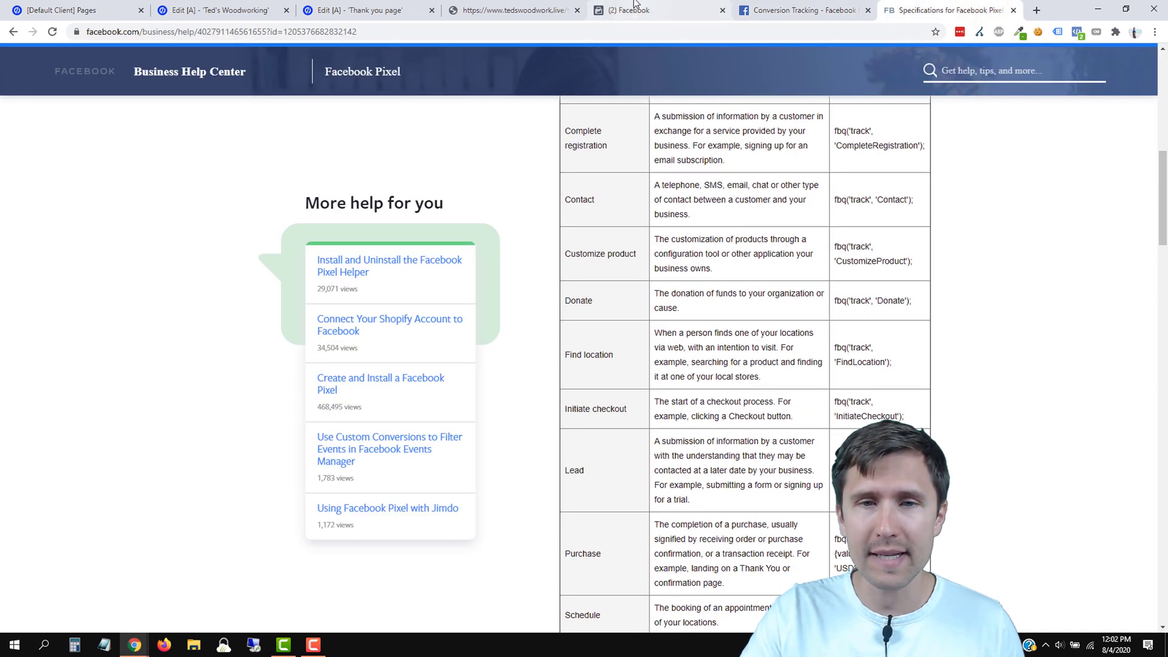
{"action": "left_click", "coordinate": [633, 8]}
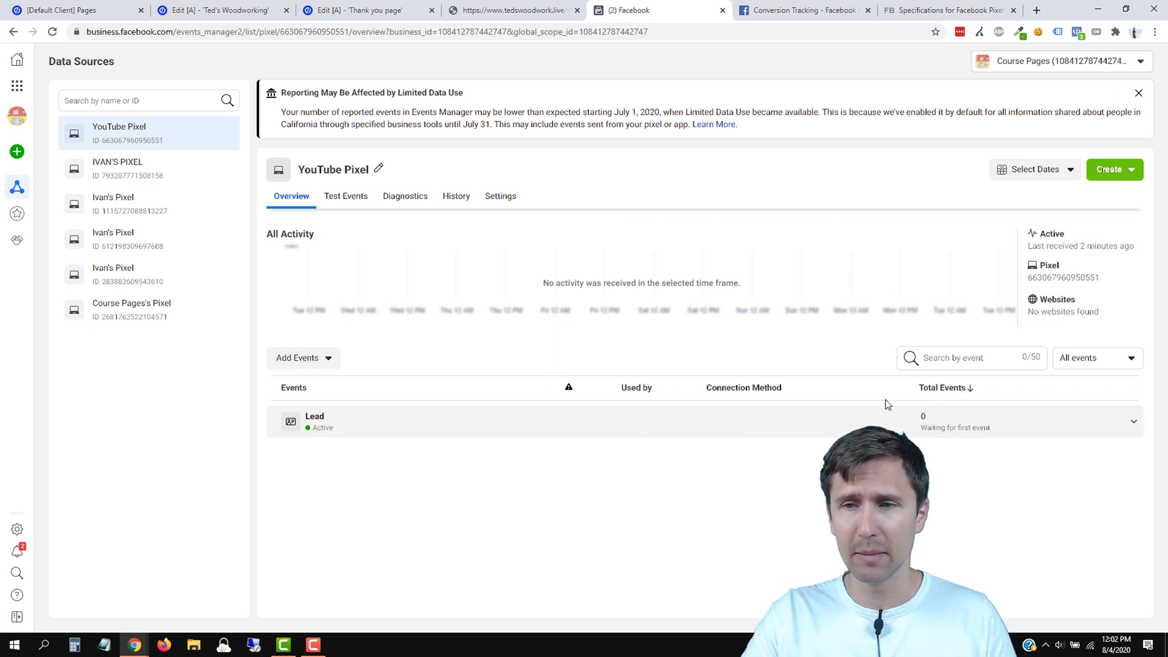
Step: Check YouTube Pixel's activity status, and revisit the Conversion Tracking docs and the Course Pages list in Unbounce
{"action": "left_click_drag", "start_coordinate": [1036, 233], "coordinate": [1138, 252]}
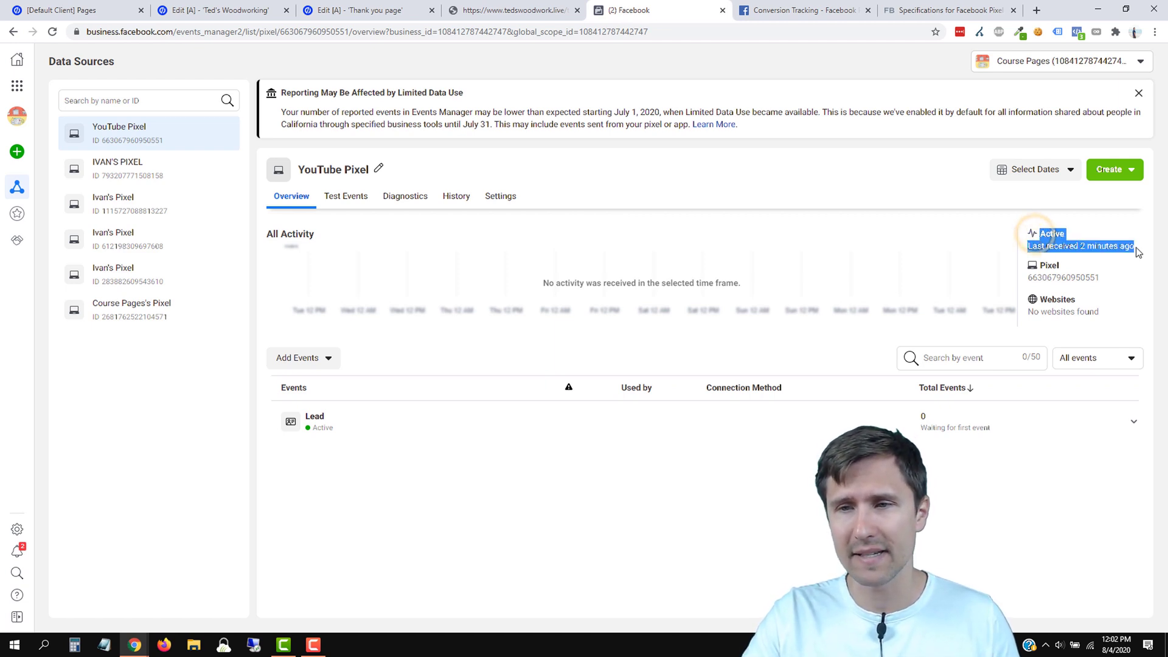
{"action": "left_click", "coordinate": [973, 292]}
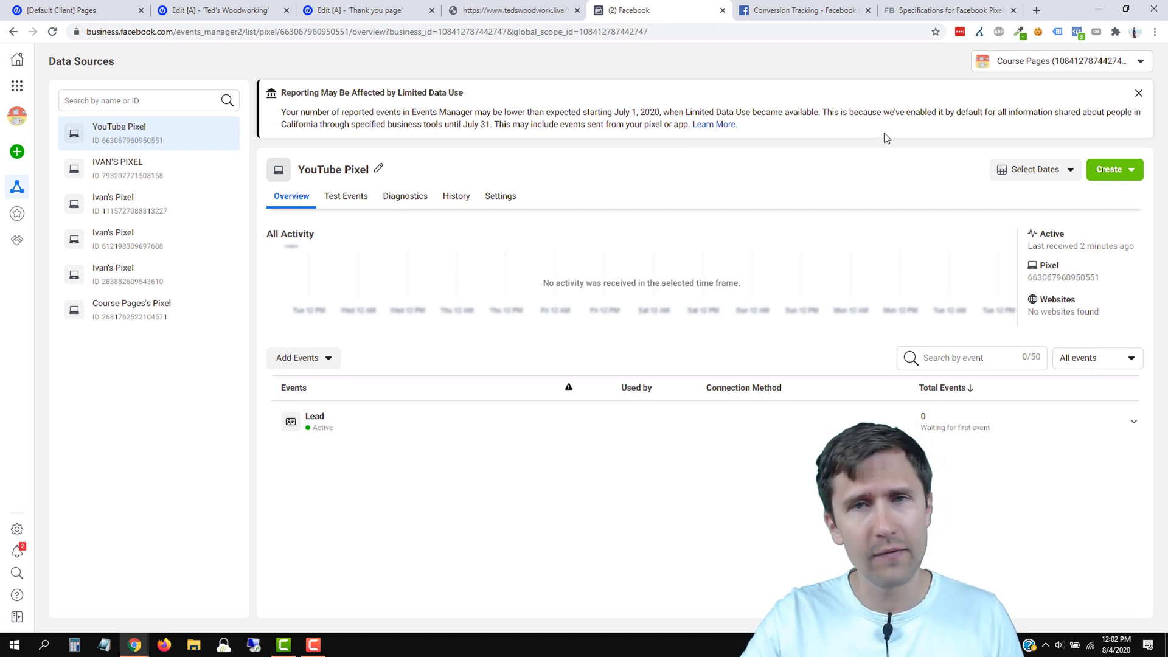
{"action": "left_click", "coordinate": [800, 11]}
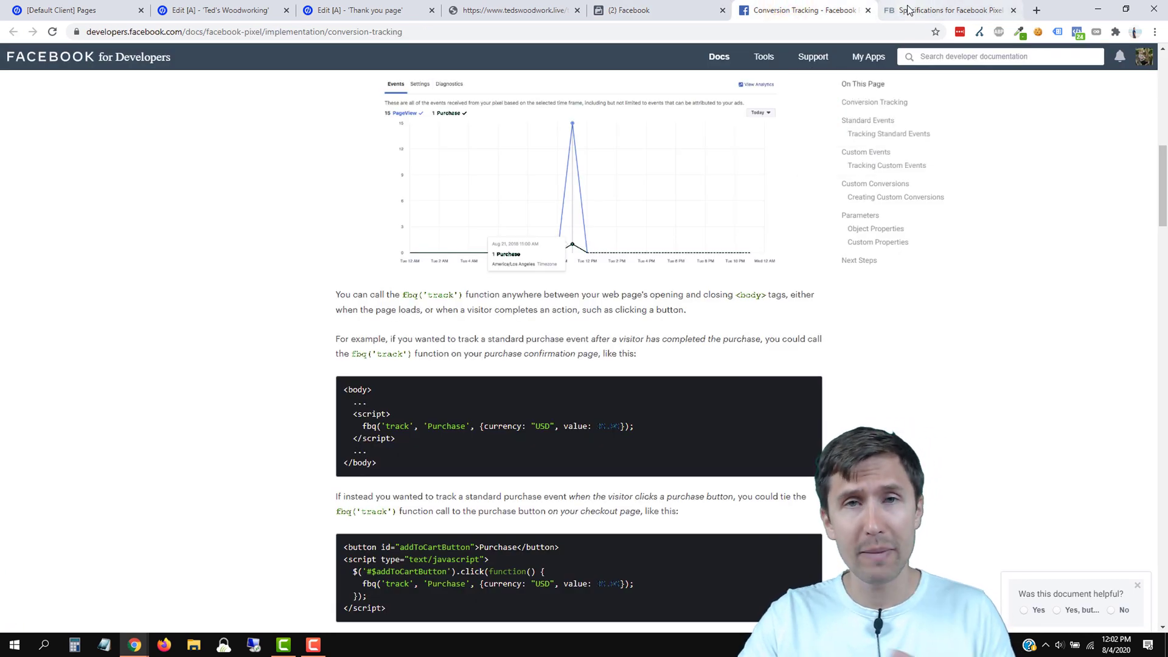
{"action": "left_click", "coordinate": [119, 6]}
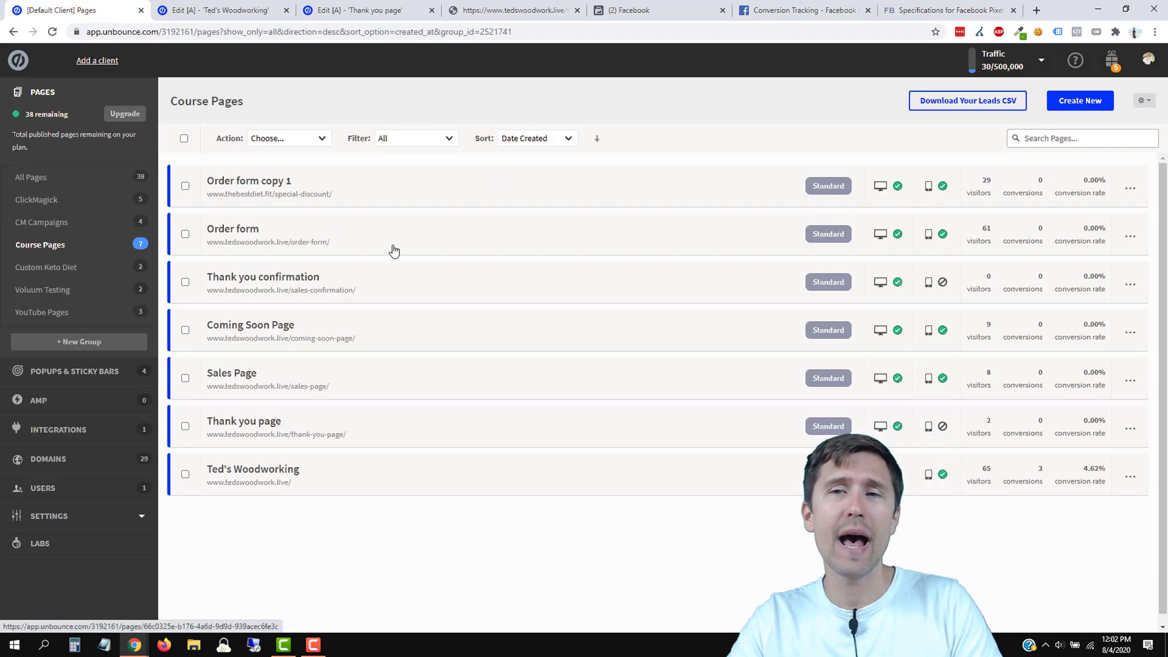
Step: Review the Lead and Purchase codes in the help article's standard events table, including the Purchase value and currency parameters
{"action": "key", "text": "ctrl+shift+Tab"}
{"action": "scroll", "coordinate": [648, 294], "scroll_direction": "up", "scroll_amount": 3}
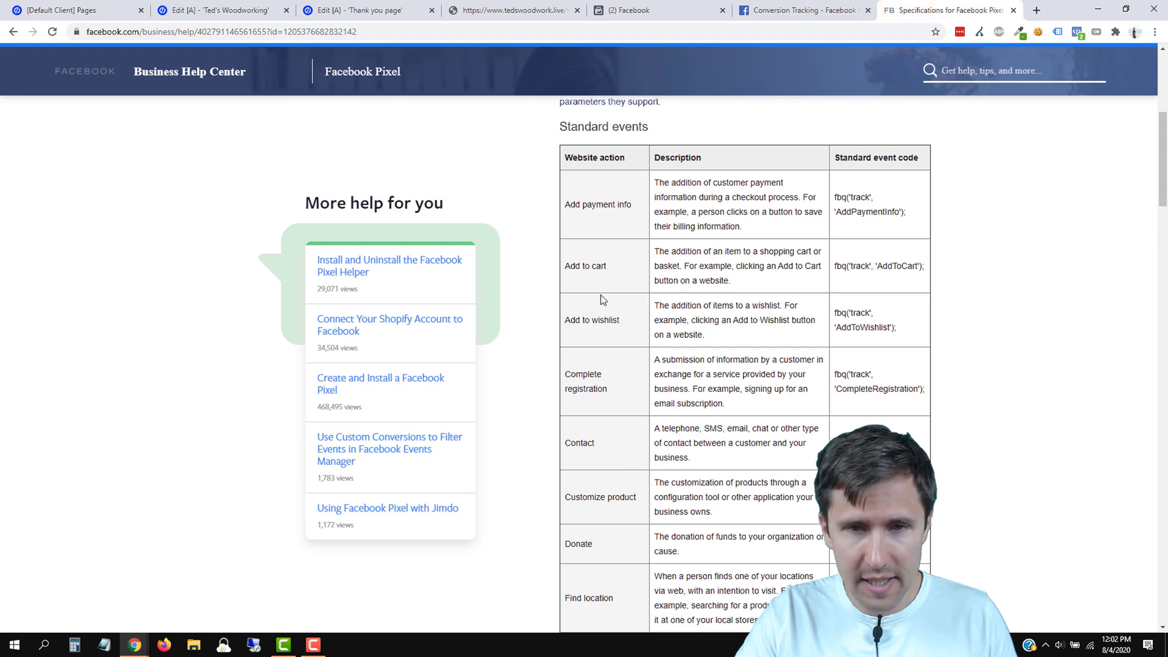
{"action": "scroll", "coordinate": [591, 440], "scroll_direction": "down", "scroll_amount": 7}
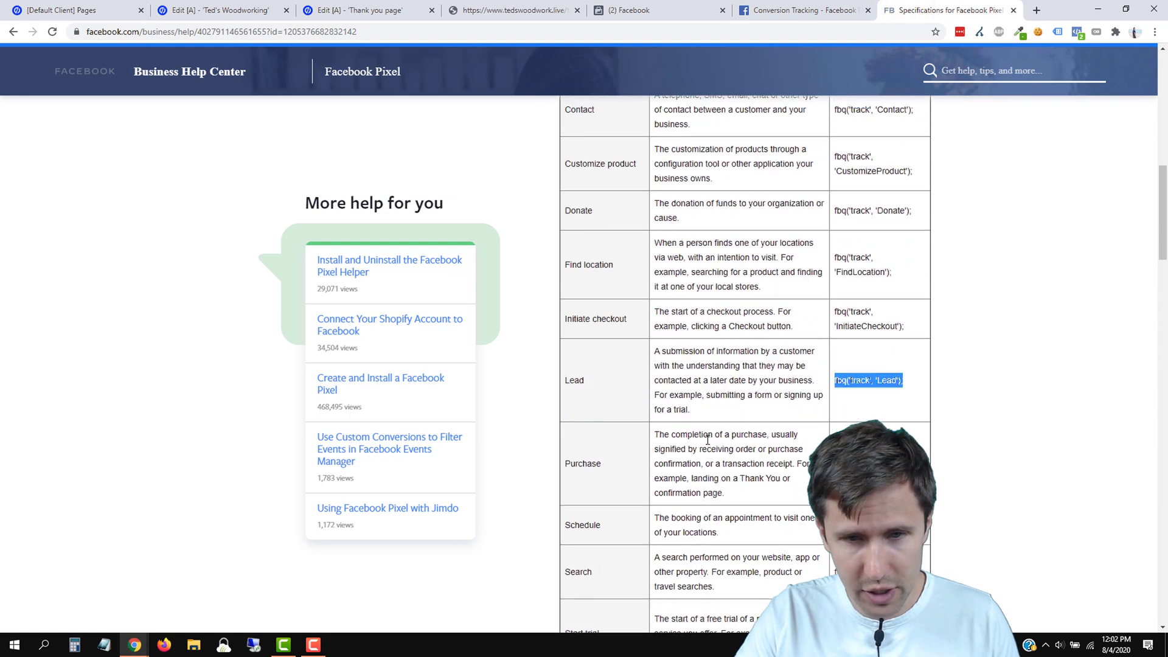
{"action": "left_click_drag", "start_coordinate": [571, 375], "coordinate": [879, 374]}
{"action": "left_click", "coordinate": [871, 400]}
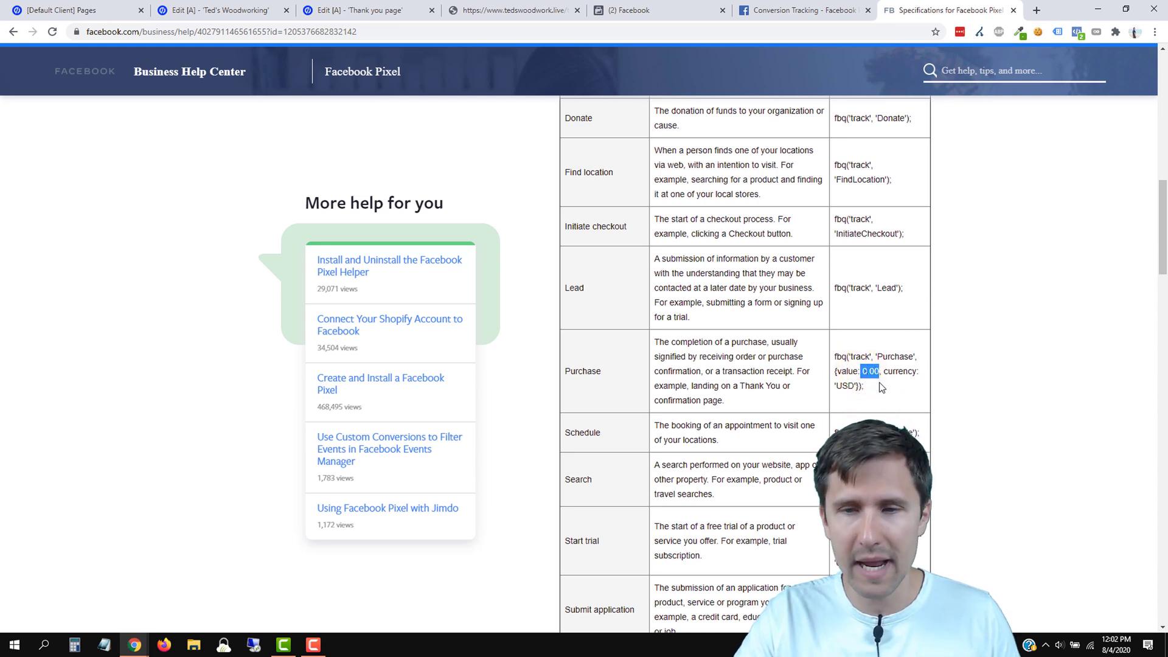
{"action": "left_click_drag", "start_coordinate": [835, 385], "coordinate": [855, 385]}
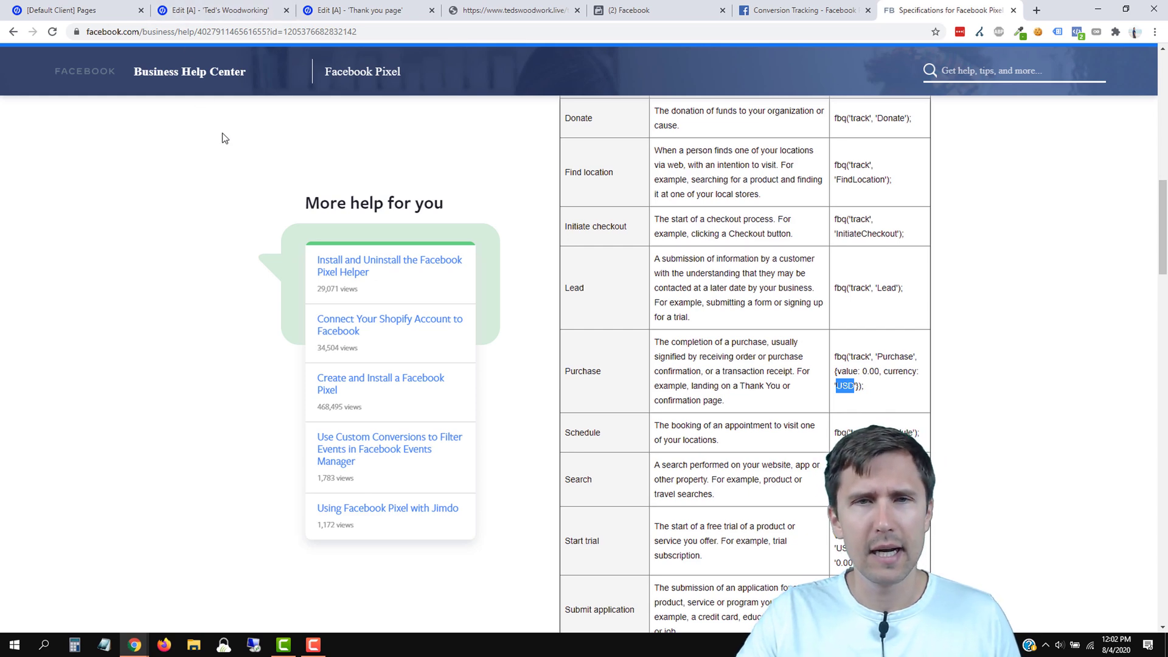
Step: Return to Events Manager, view the Event Setup Tool's website URL prompt for YouTube Pixel, and close it without opening a site
{"action": "left_click", "coordinate": [626, 11]}
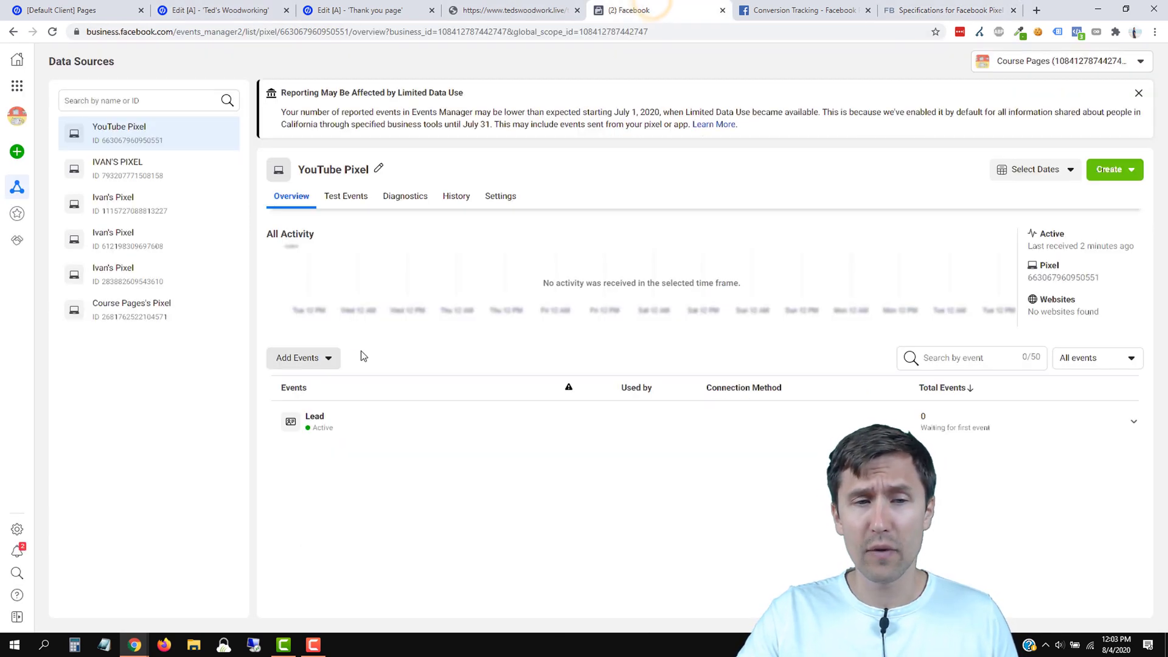
{"action": "left_click", "coordinate": [334, 355]}
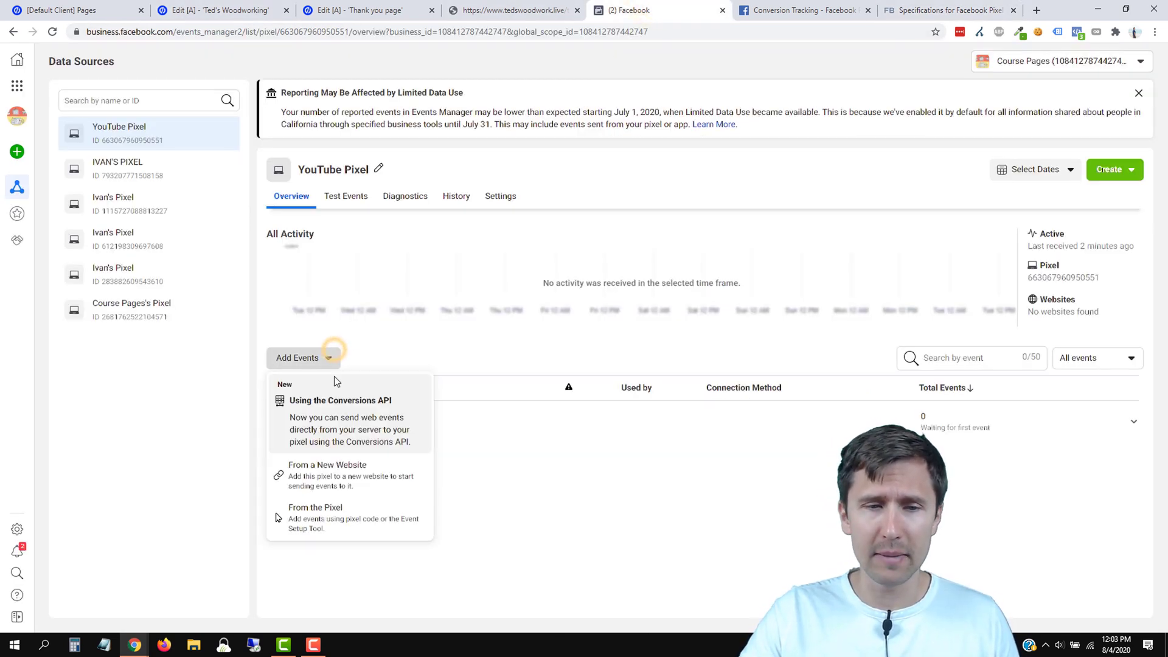
{"action": "left_click", "coordinate": [326, 523]}
{"action": "left_click", "coordinate": [754, 454]}
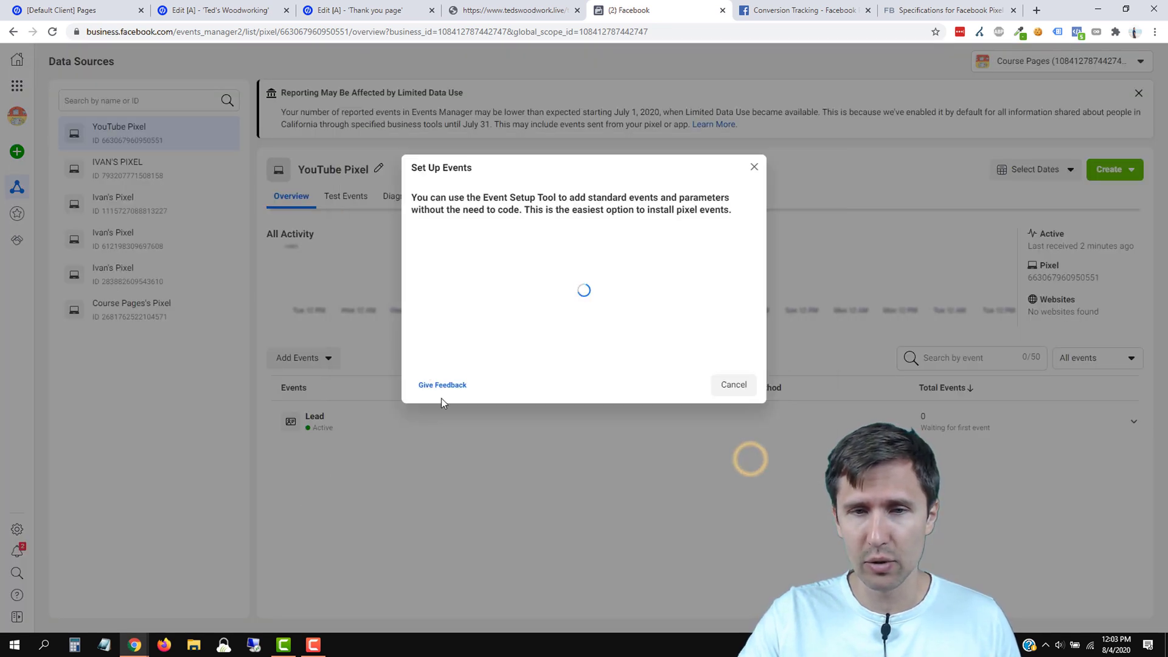
{"action": "left_click", "coordinate": [494, 281]}
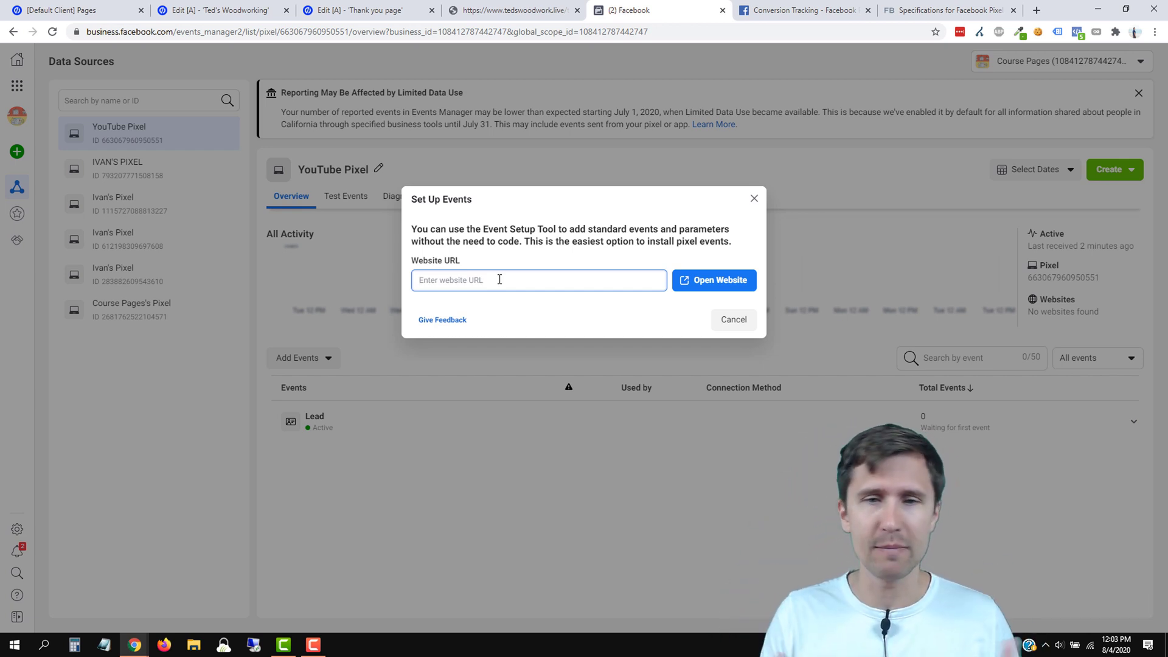
{"action": "left_click", "coordinate": [754, 199]}
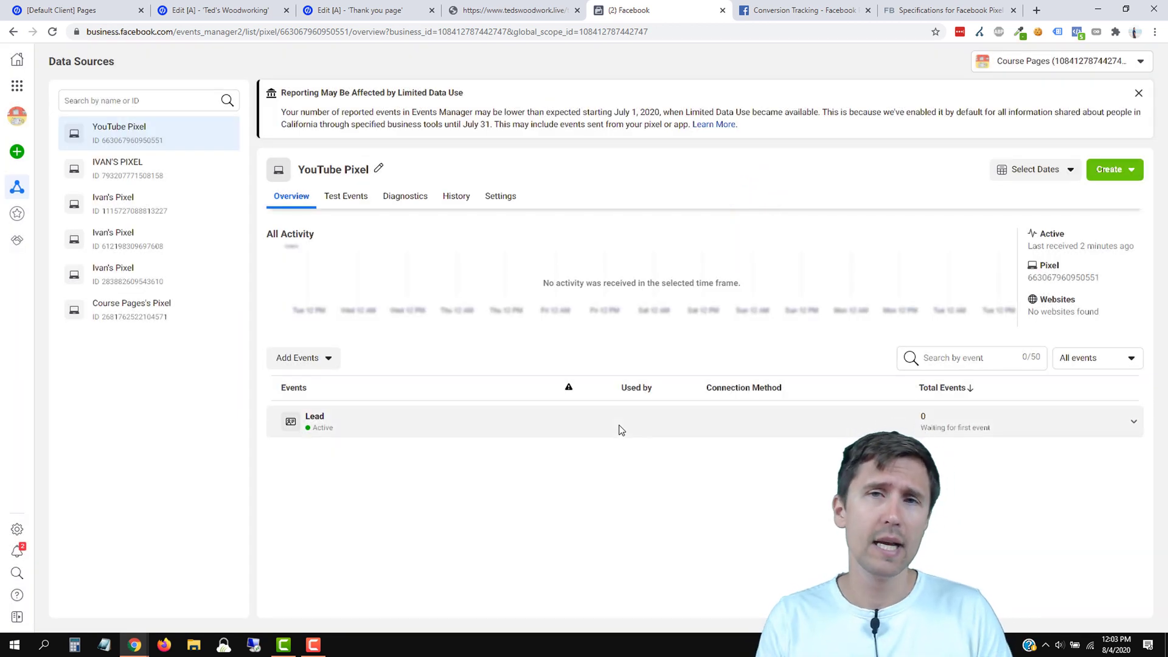